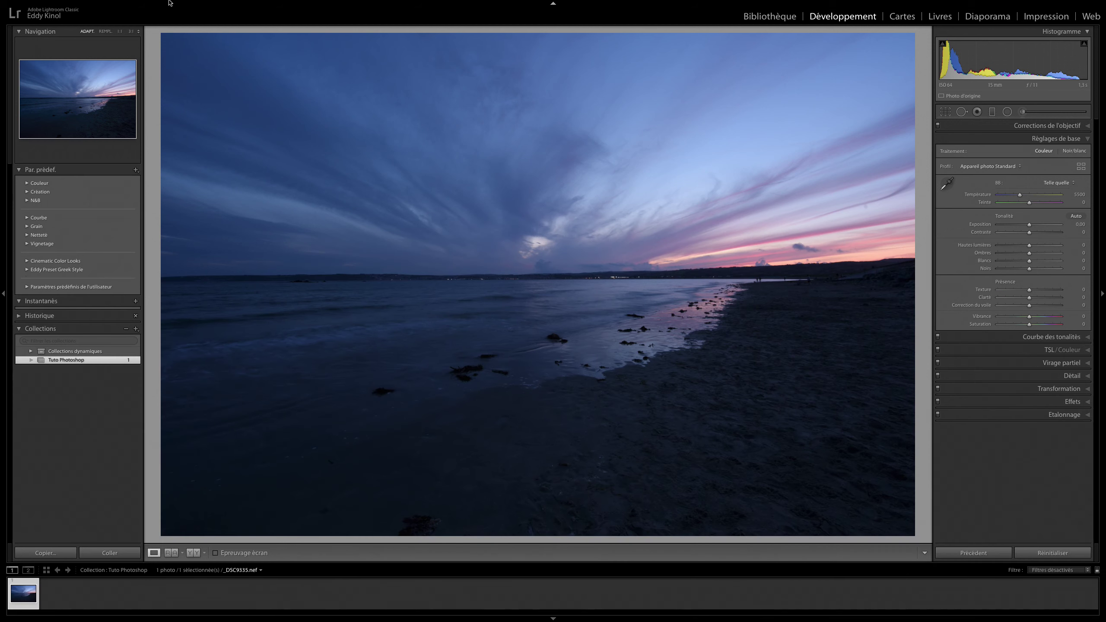
Step: Review the file format, color space, bit depth and resolution in the external editing preferences for Photoshop, and close the preferences
mouse_move(95, 11)
click(49, 5)
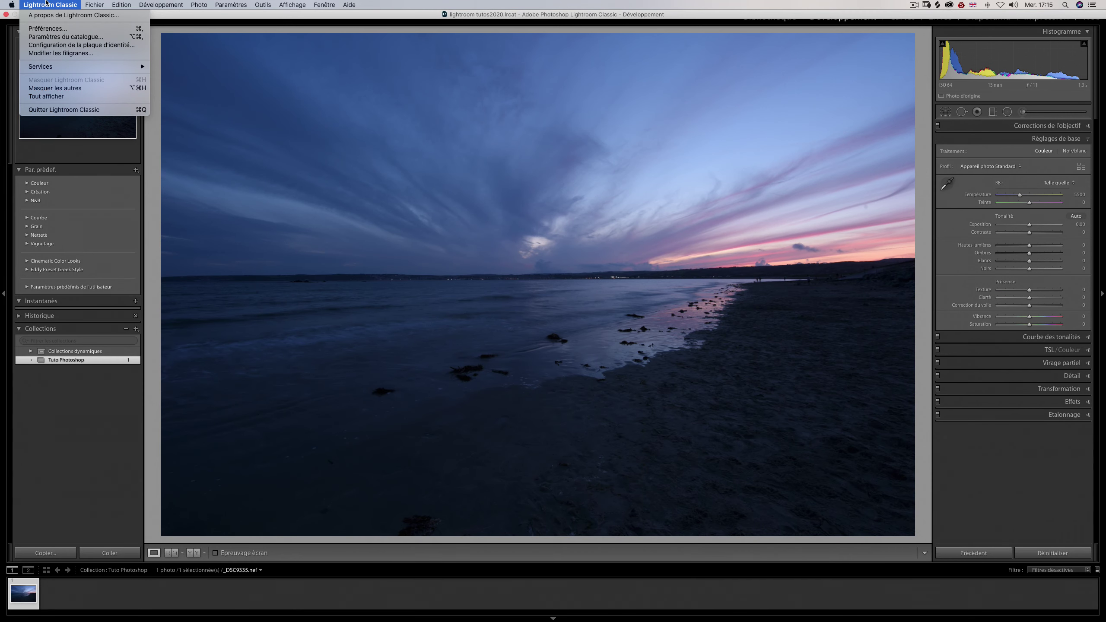
click(52, 29)
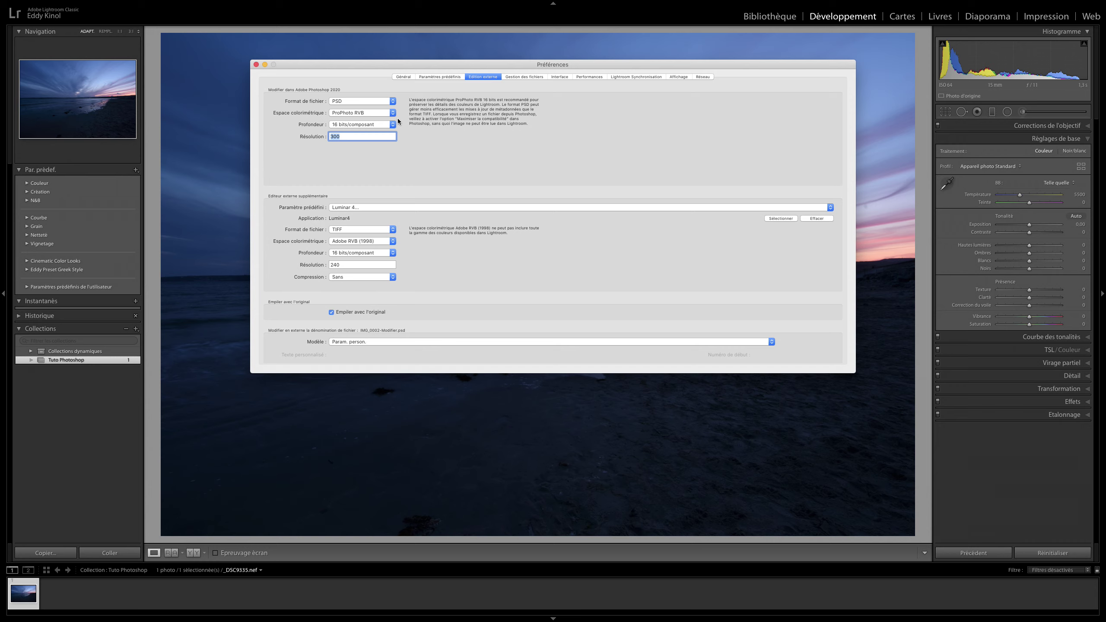
click(398, 119)
click(255, 65)
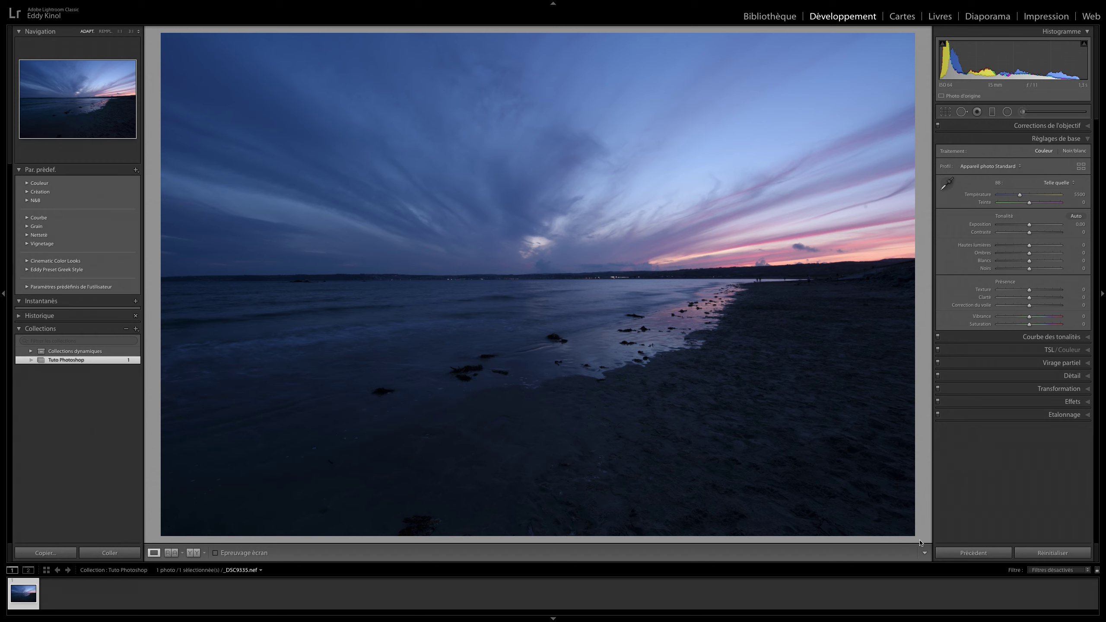
Step: Enable chromatic aberration removal and the lens profile correction for the beach photo
click(1076, 126)
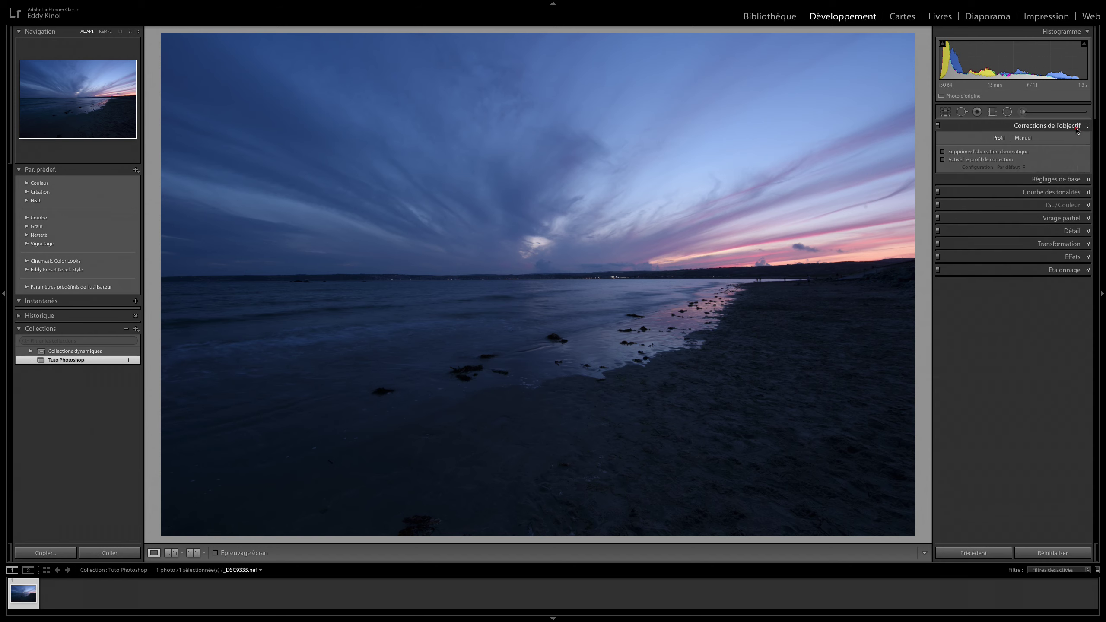
click(977, 151)
click(961, 160)
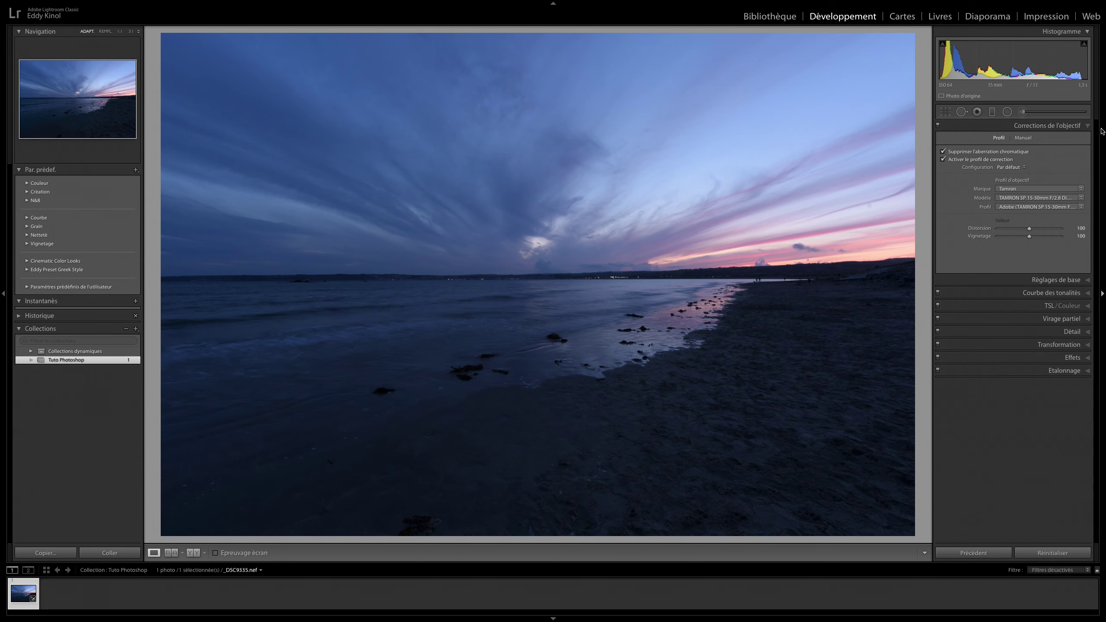
click(1088, 125)
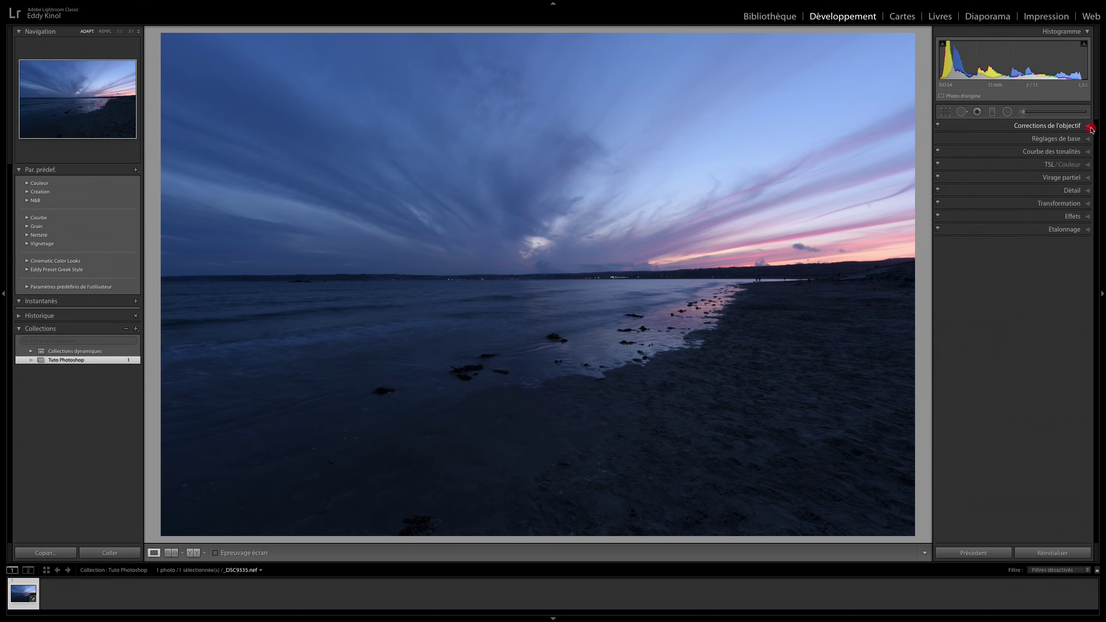
Step: Raise the black point of the RGB tone curve to its maximum to make the whole photo white
click(1069, 139)
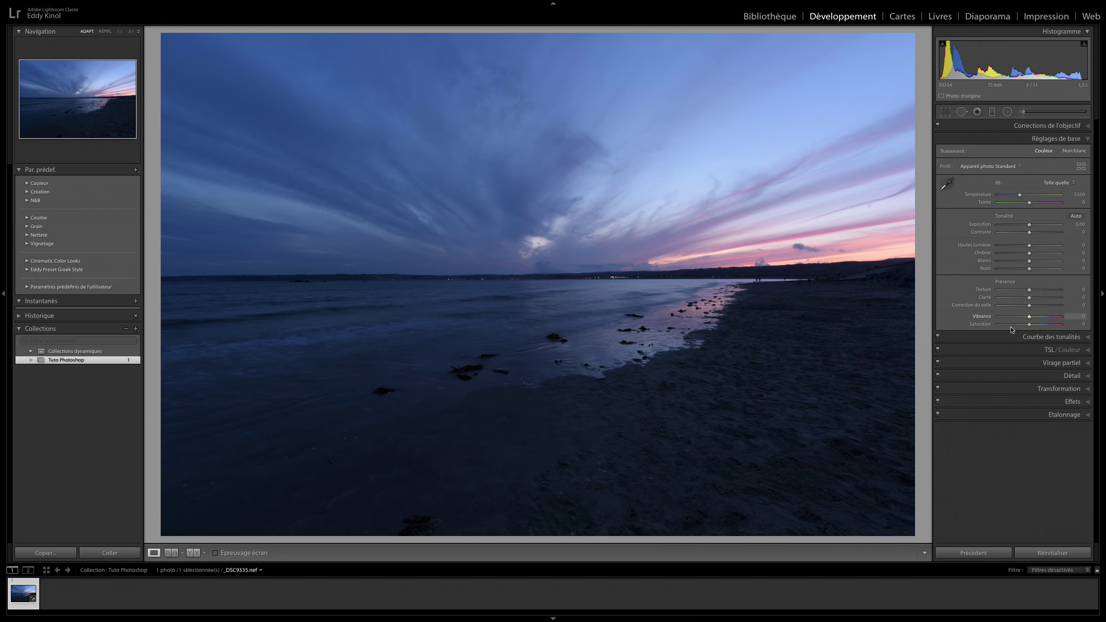
click(1077, 339)
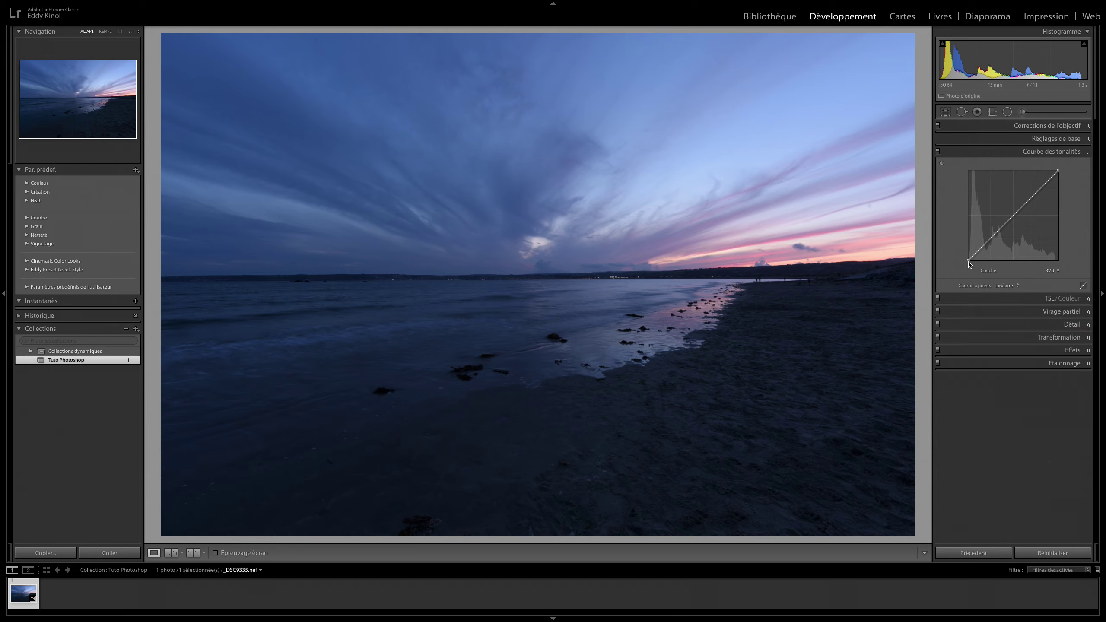
drag(969, 260, 969, 171)
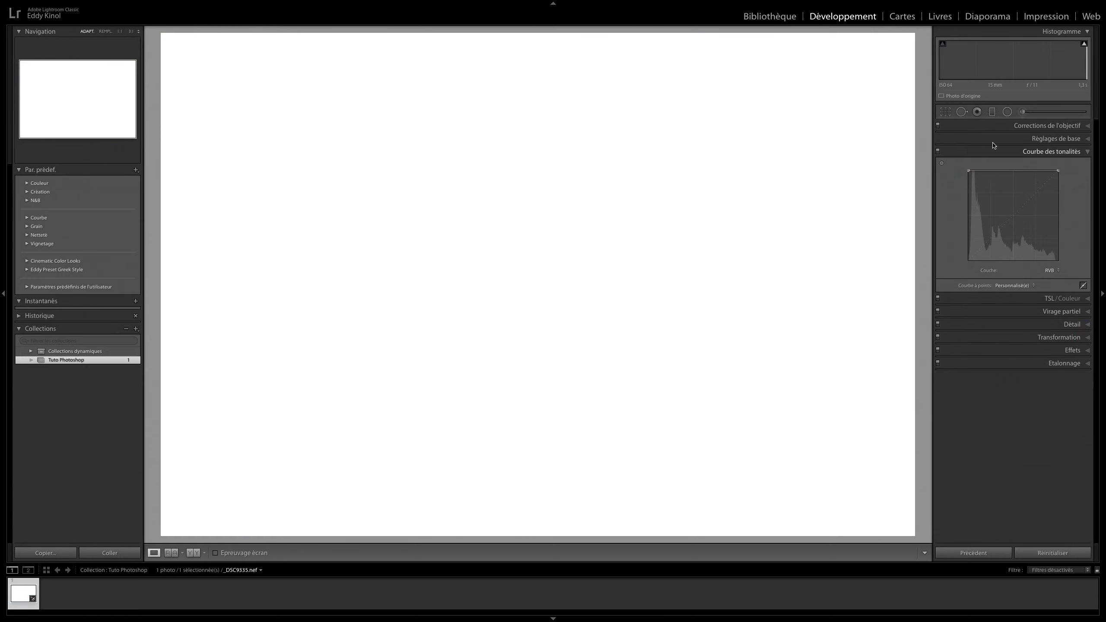
Step: Sample the white balance in the upper middle of the whited-out photo and return the tone curve's black point to its linear position
click(1052, 141)
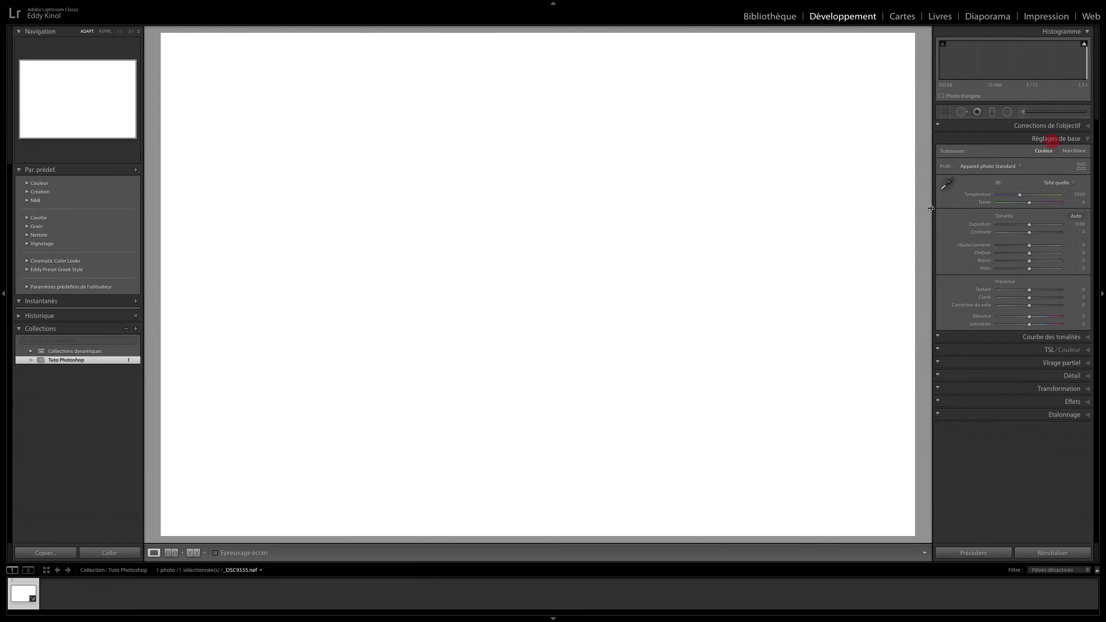
click(948, 185)
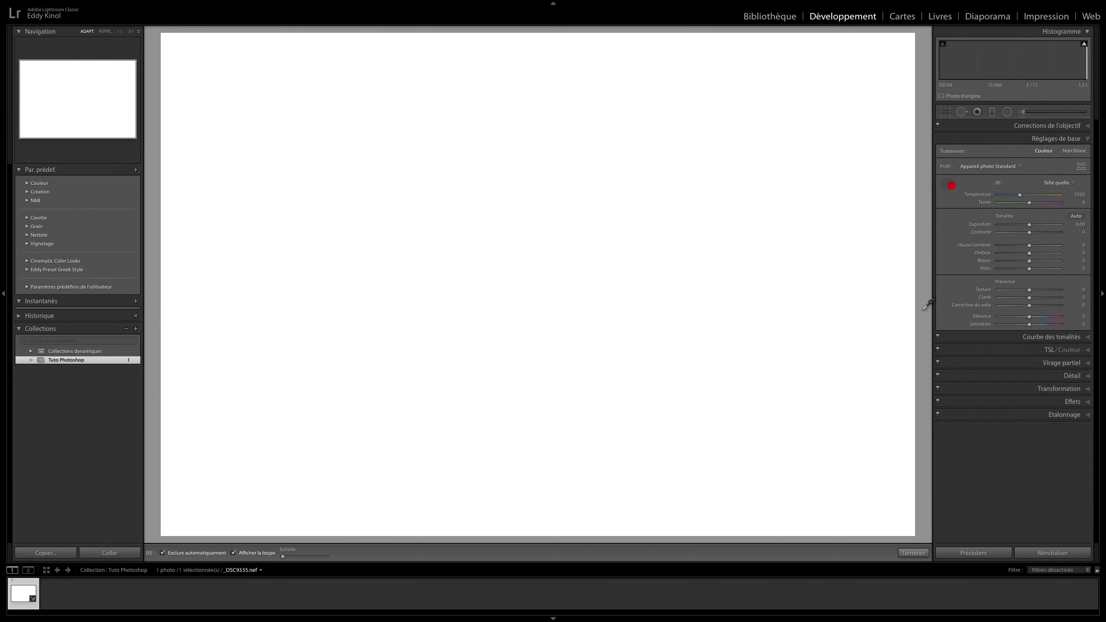
click(572, 181)
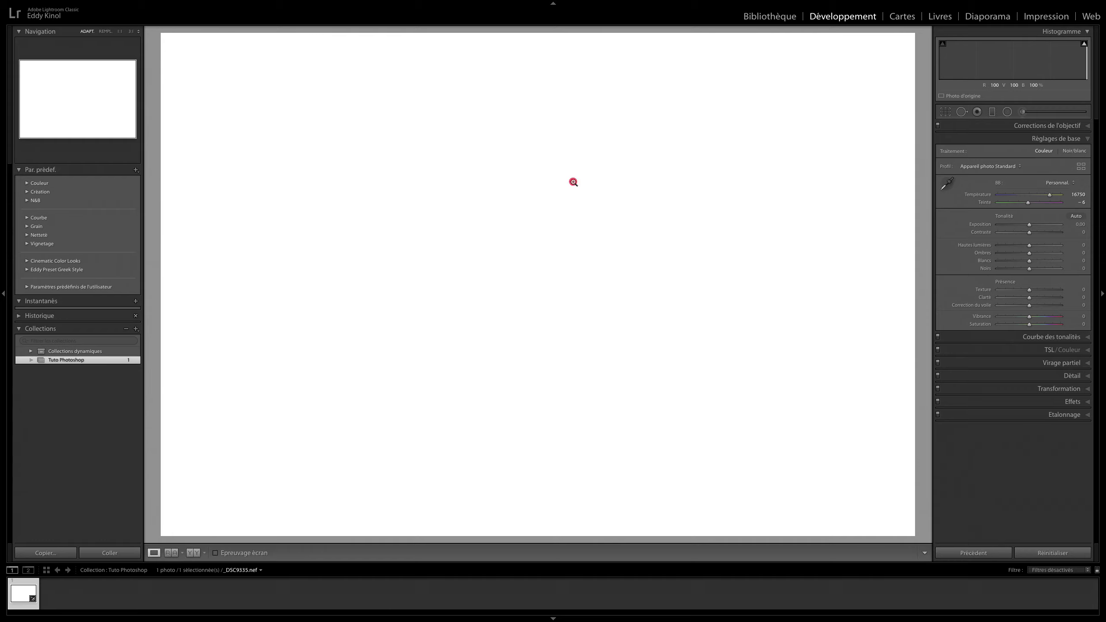
click(1051, 336)
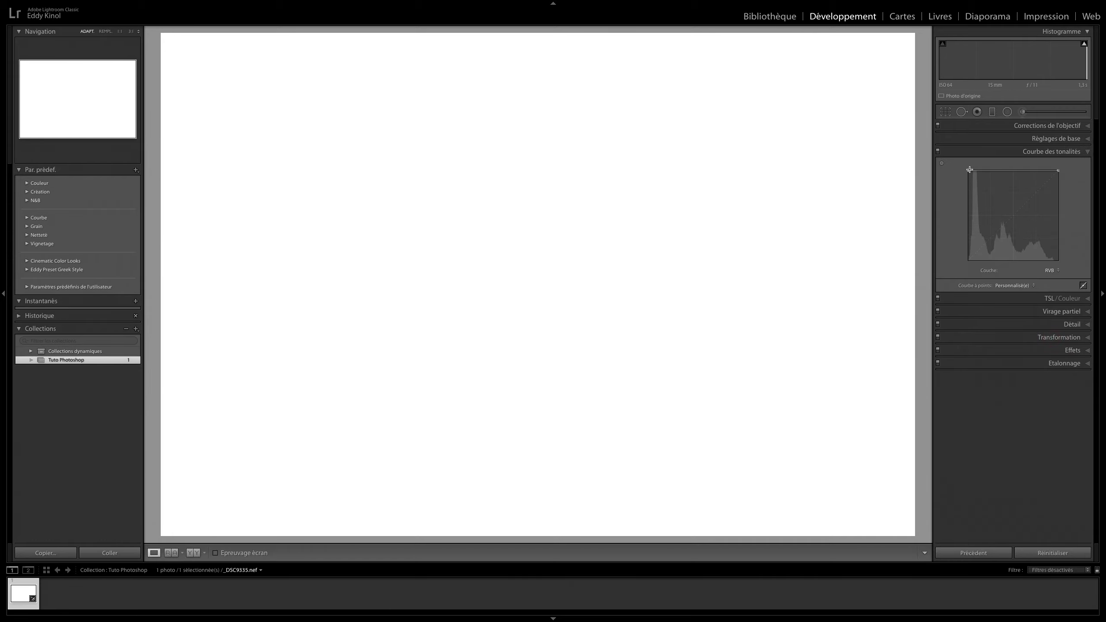
drag(971, 173, 969, 261)
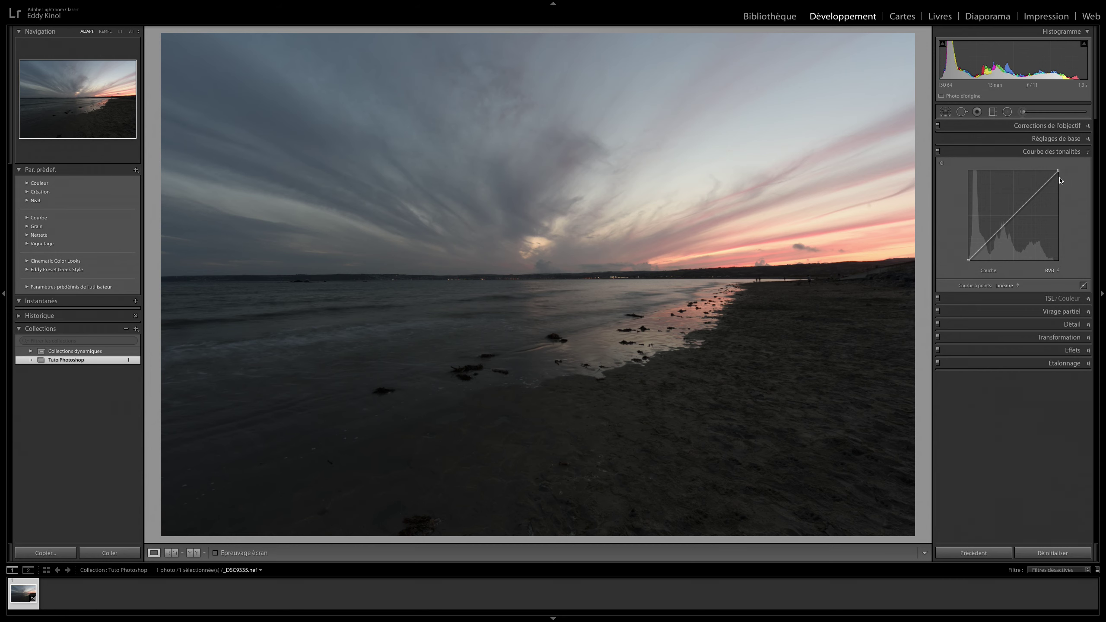
Step: Try sampling the white balance on the clouds in the sky, and revert to the history state "Courbe à points : Linéaire"
click(1089, 139)
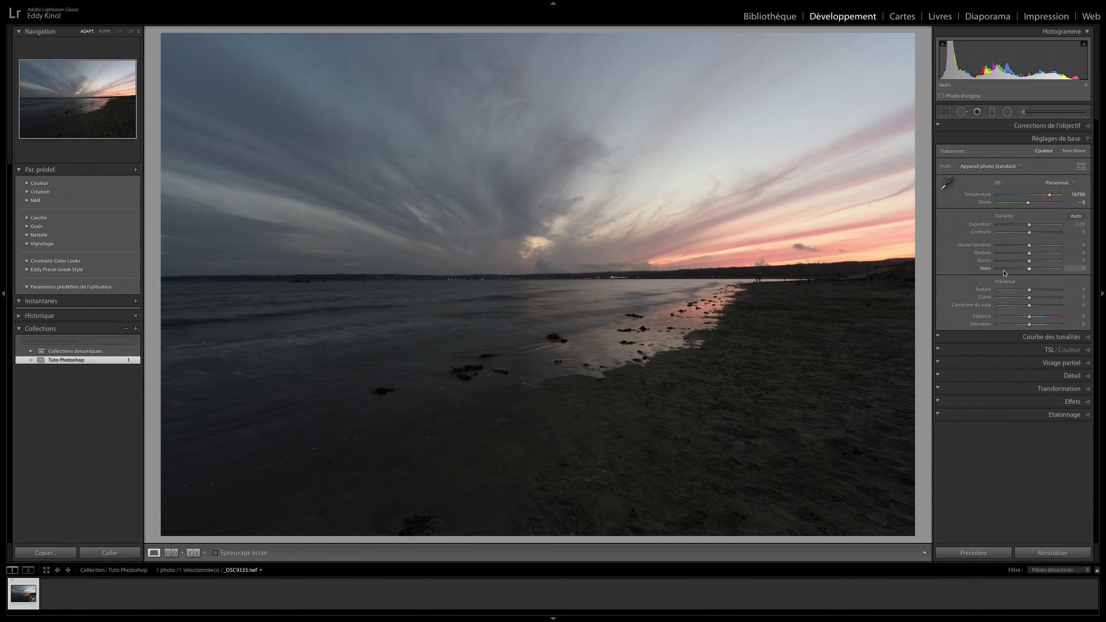
click(946, 183)
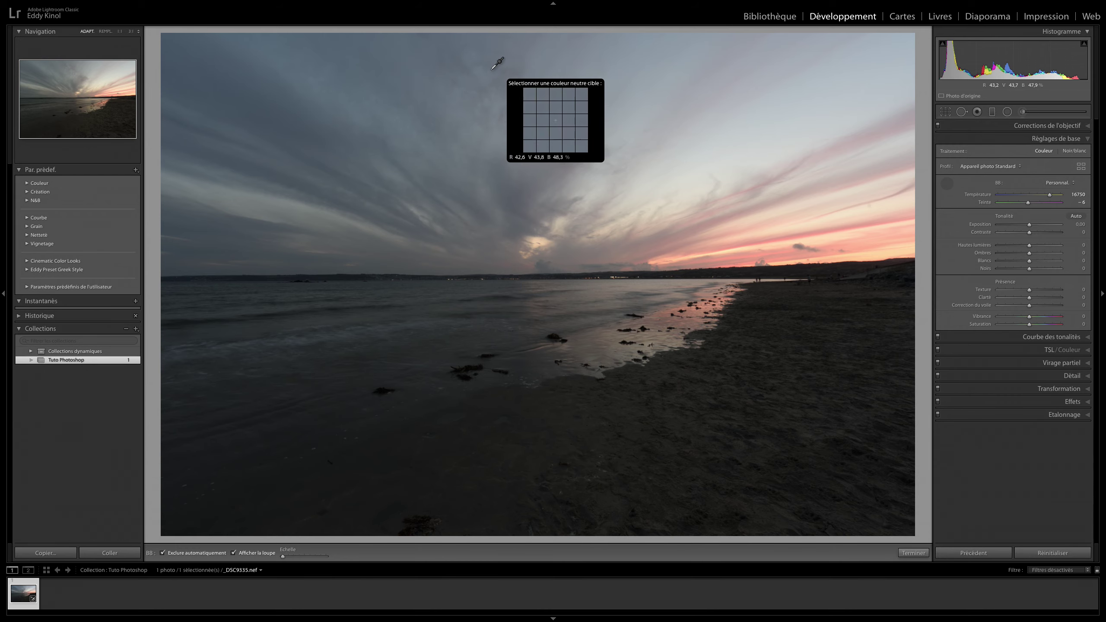
click(389, 131)
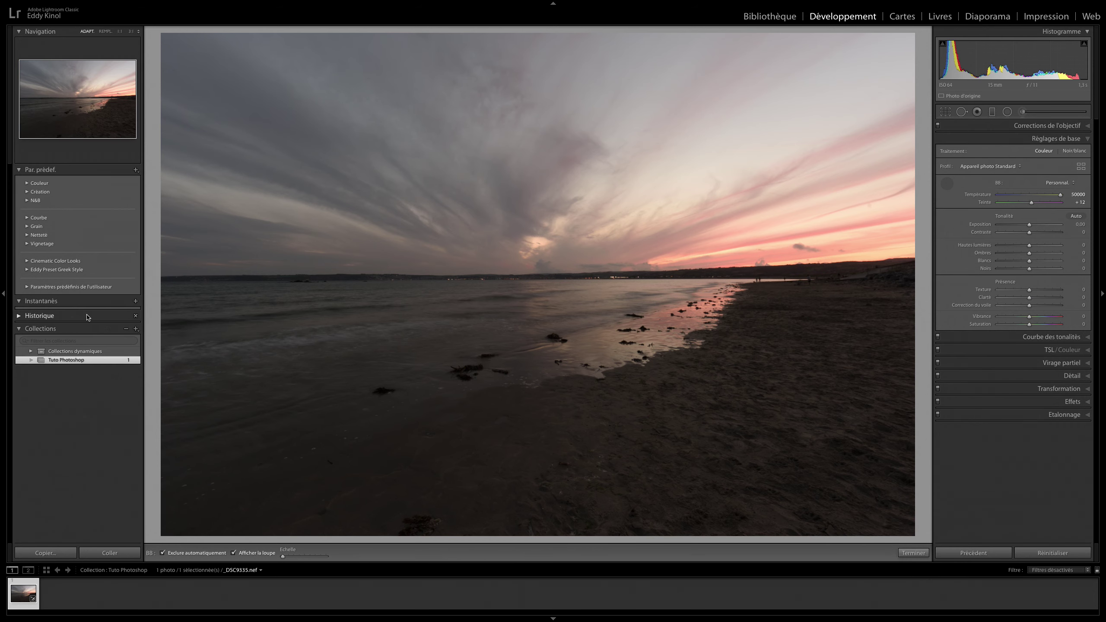
click(25, 317)
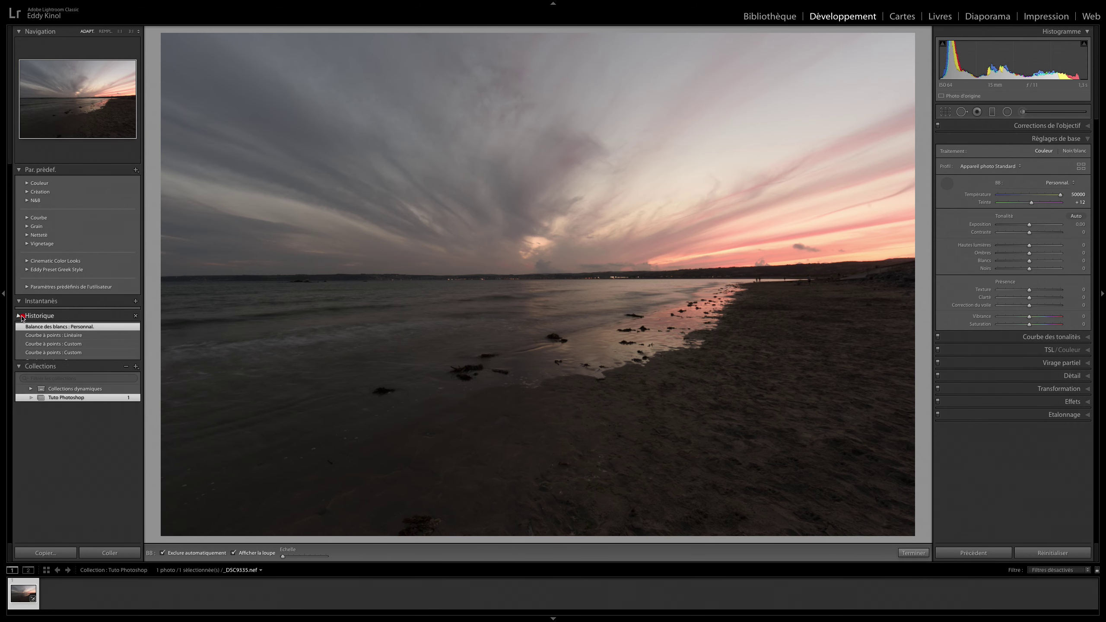
click(67, 335)
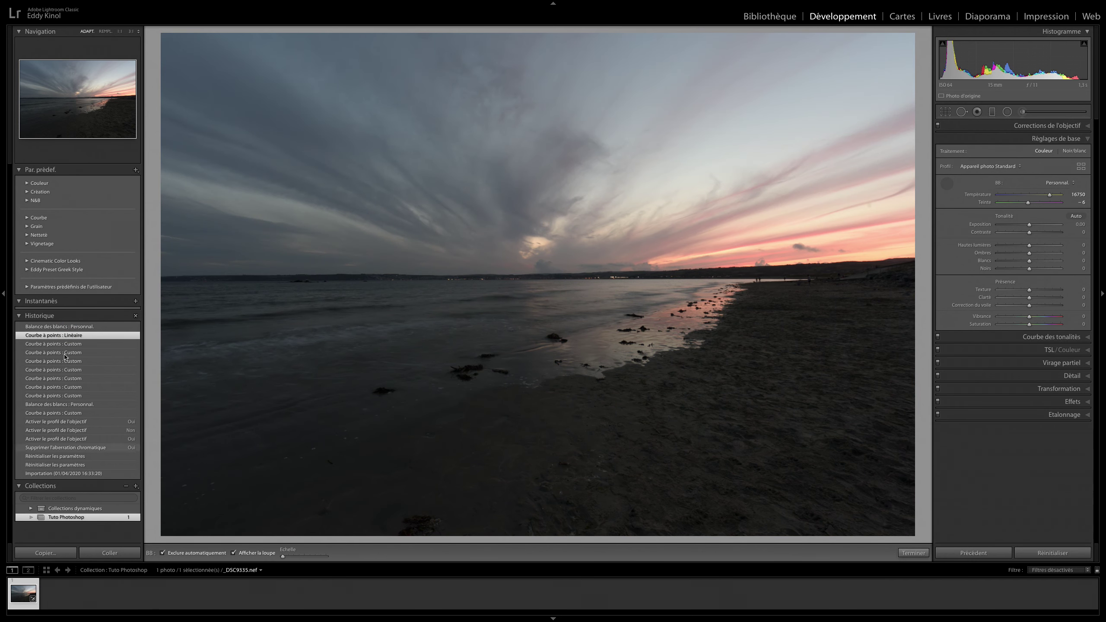
click(19, 315)
key(Escape)
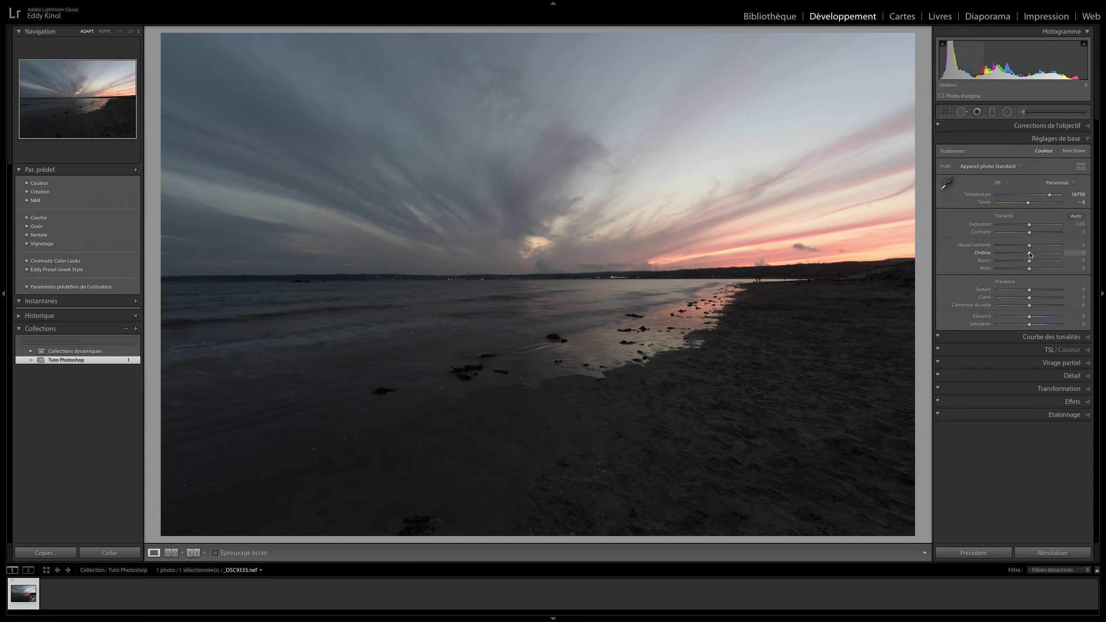
Step: Set the shadows to +65, the blacks to +14 and the highlights to -16
mouse_move(1030, 254)
mouse_down()
mouse_move(1050, 254)
mouse_move(1033, 271)
mouse_up()
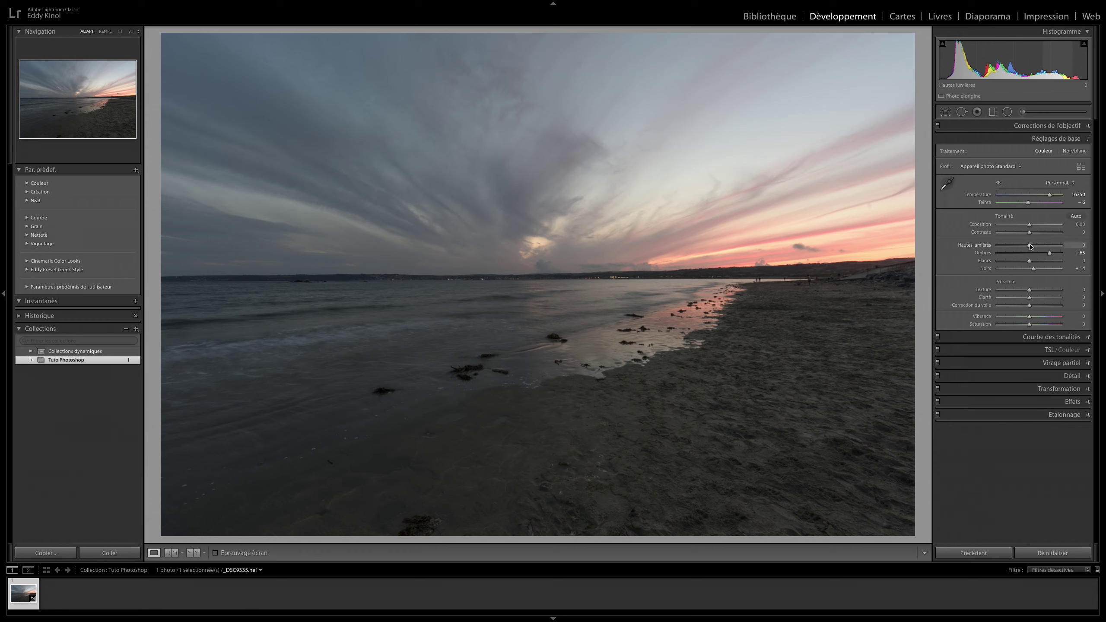
drag(1030, 245, 1024, 245)
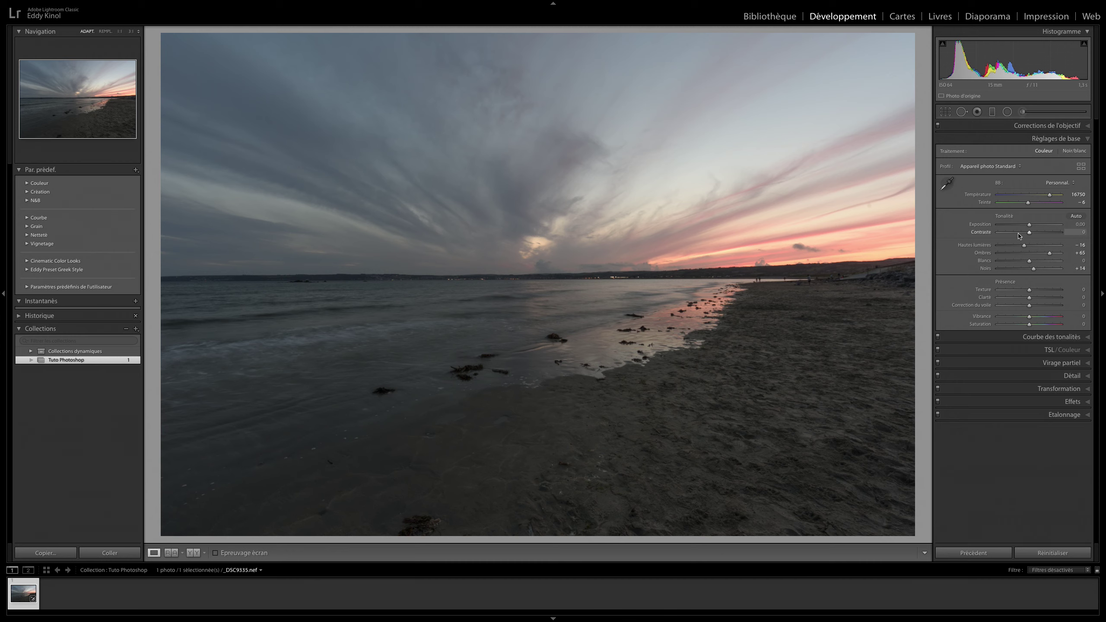
Step: Try lowering the contrast to -54 and reset it to its default
drag(1014, 232, 1011, 234)
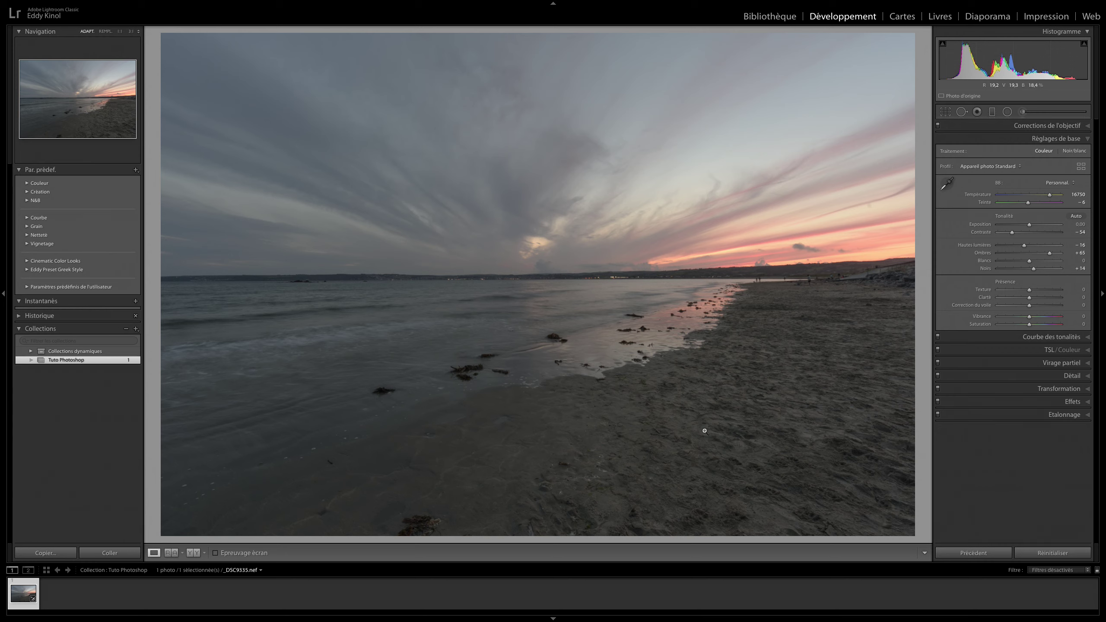
double_click(980, 232)
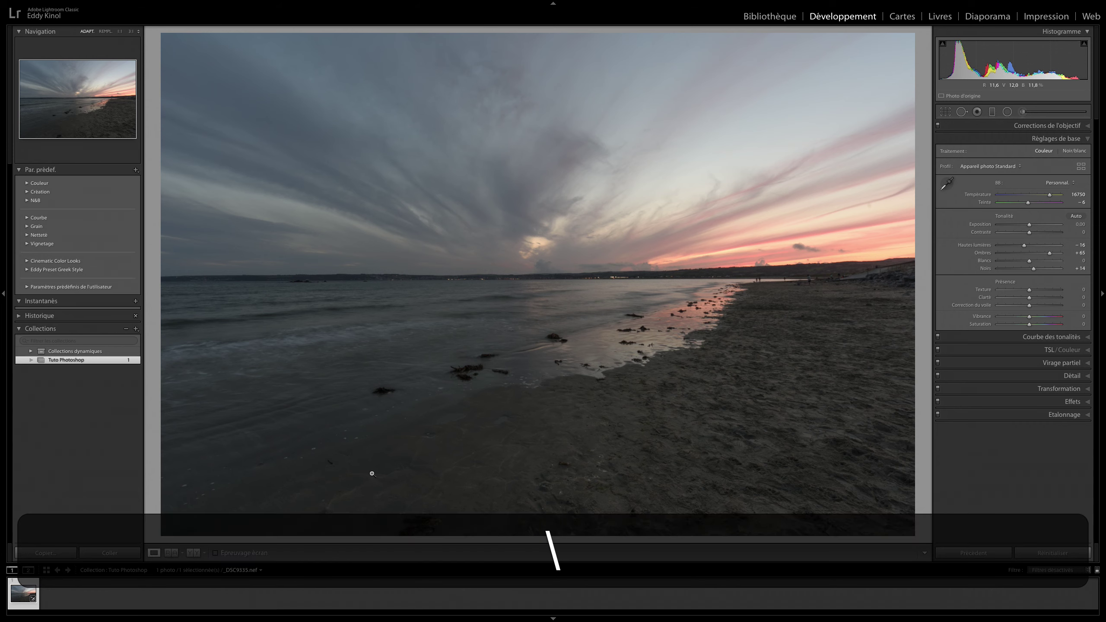
Step: Compare the photo before and after the adjustments several times
key(backslash)
key(backslash)
key(backslash)
key(backslash)
key(backslash)
key(backslash)
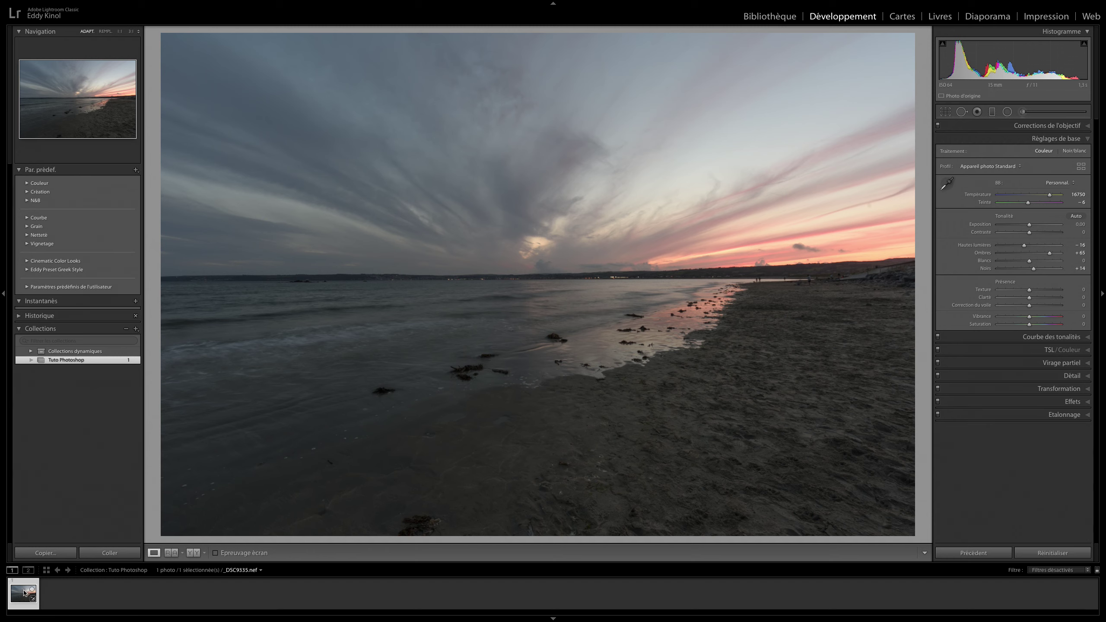
right_click(24, 592)
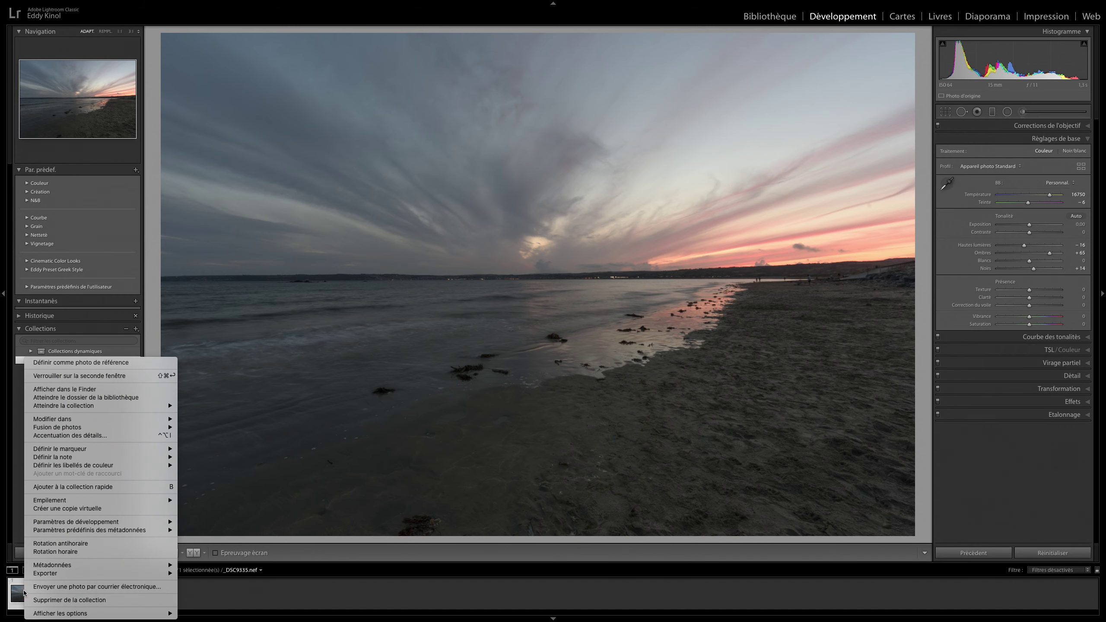
mouse_move(169, 421)
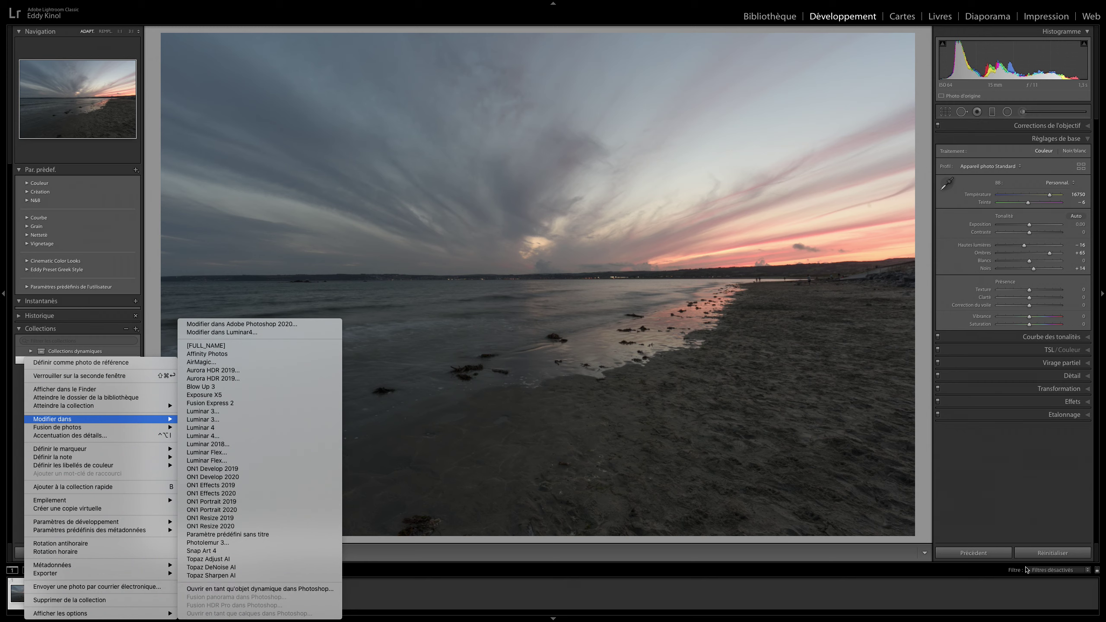
click(1001, 481)
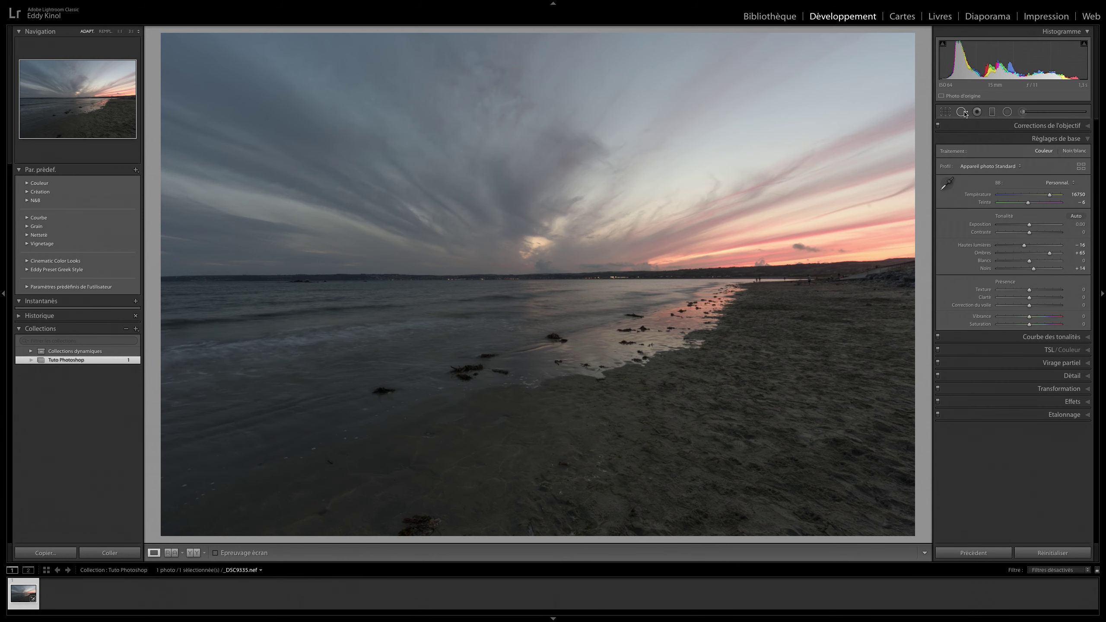
click(962, 111)
Step: Open the beach photo as a smart object in Photoshop
right_click(25, 594)
mouse_move(100, 418)
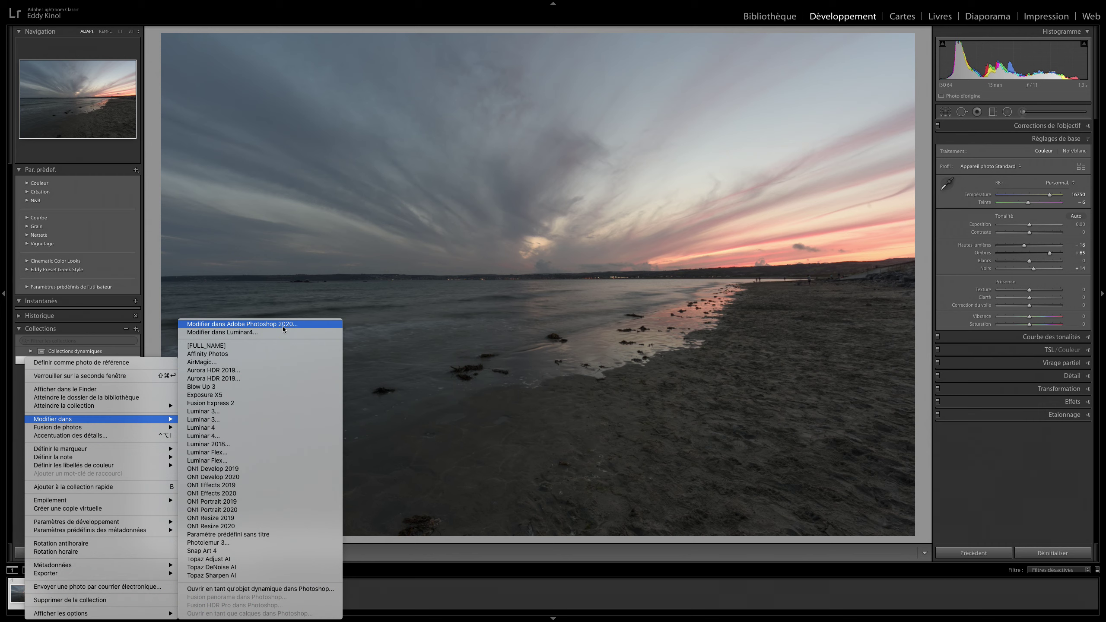
click(252, 589)
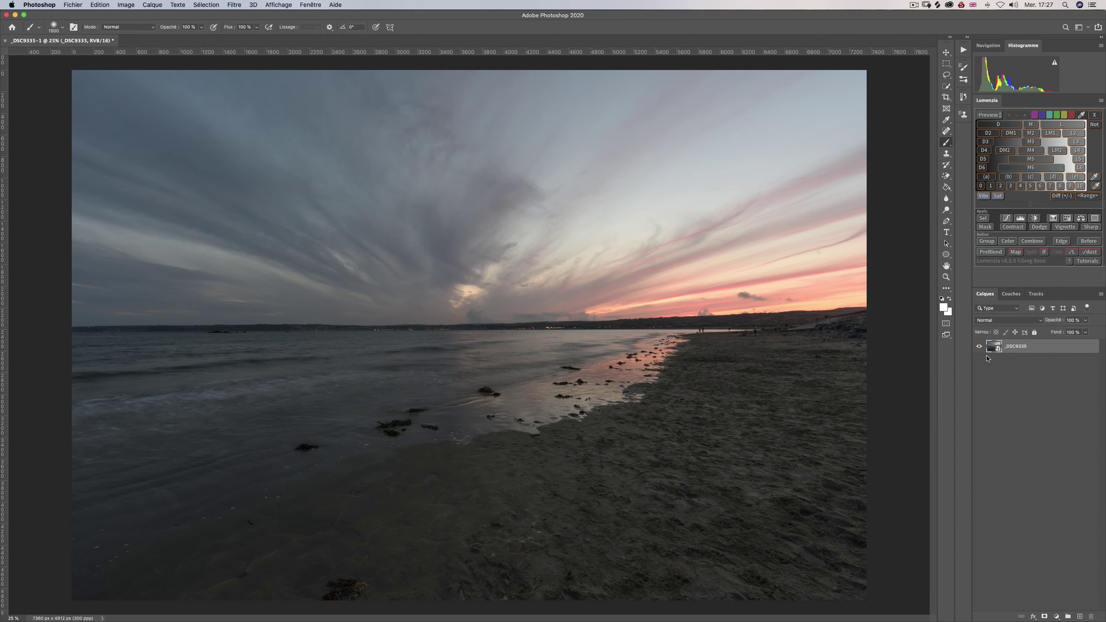
Step: Open the smart object's raw settings in Camera Raw to check the basic adjustments, and accept them without changes
click(995, 348)
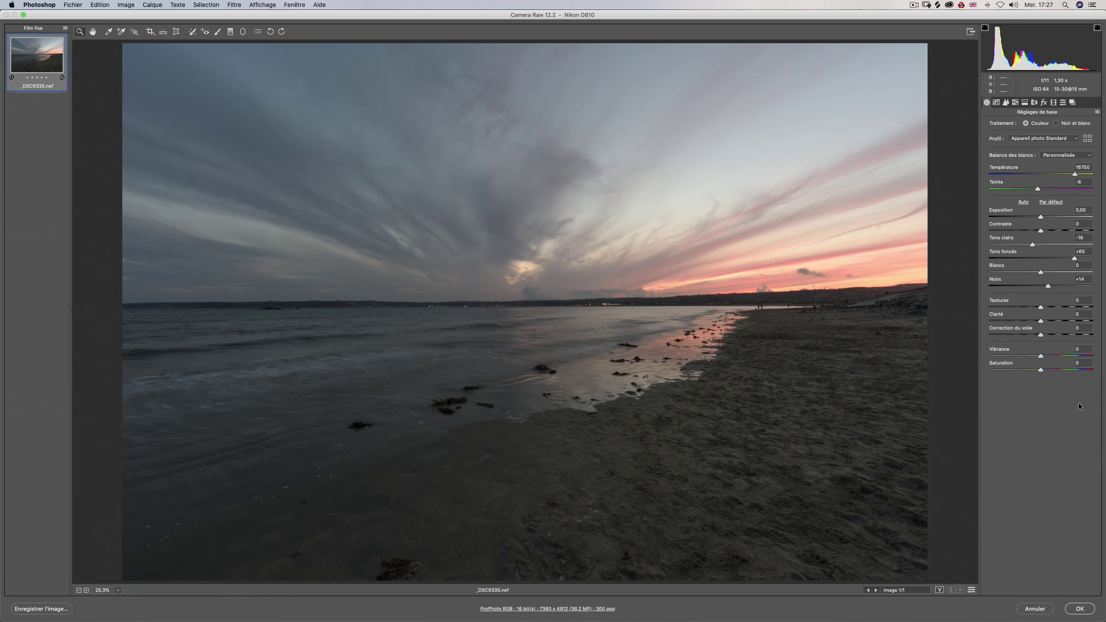
key(Return)
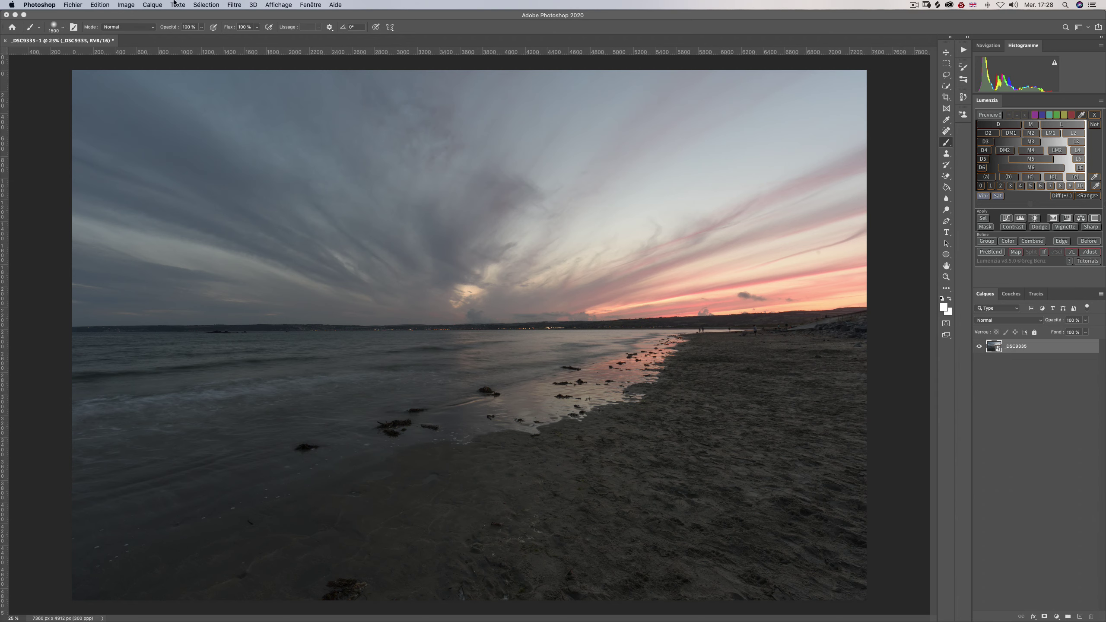
Step: Try Adobe RGB (1998) as the RGB working space and Gray Gamma 2.2 for grayscale in the color settings
click(126, 5)
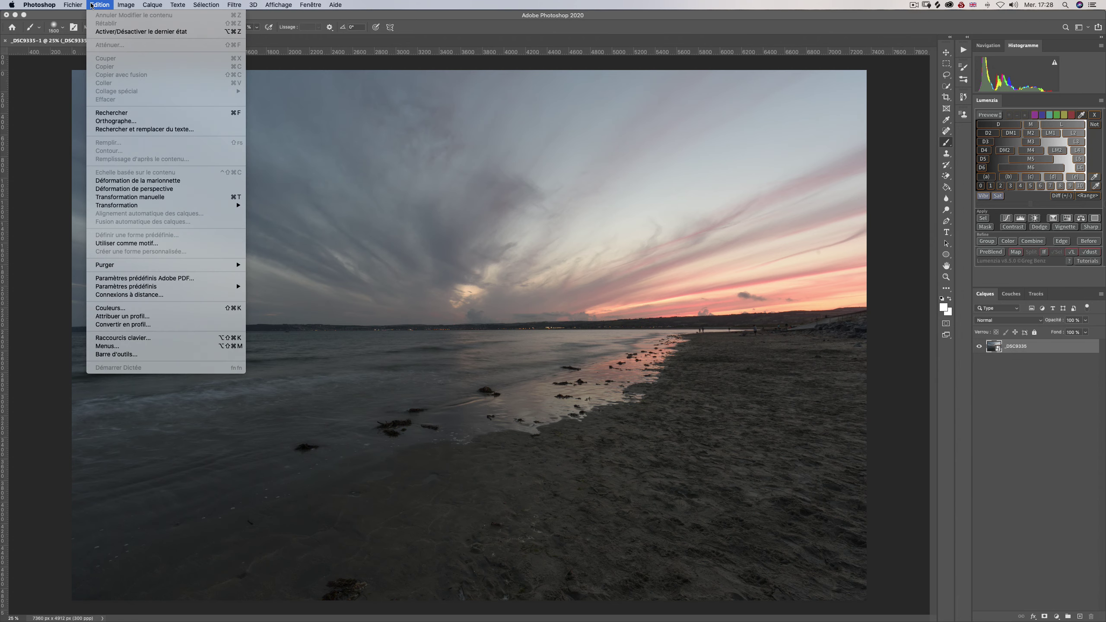
click(152, 310)
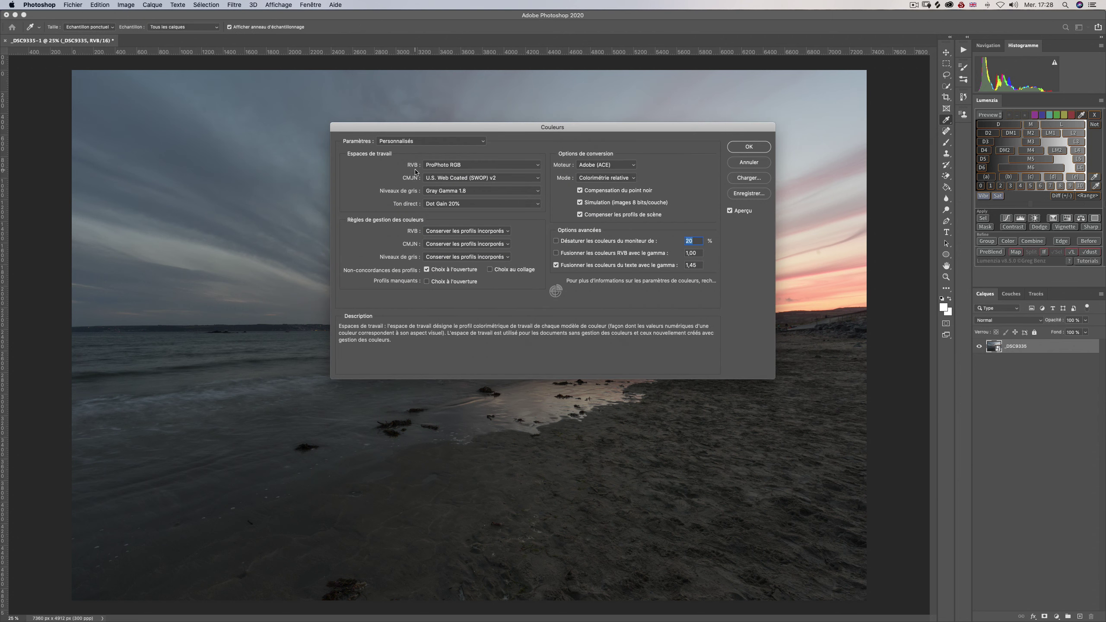
mouse_move(442, 170)
click(433, 165)
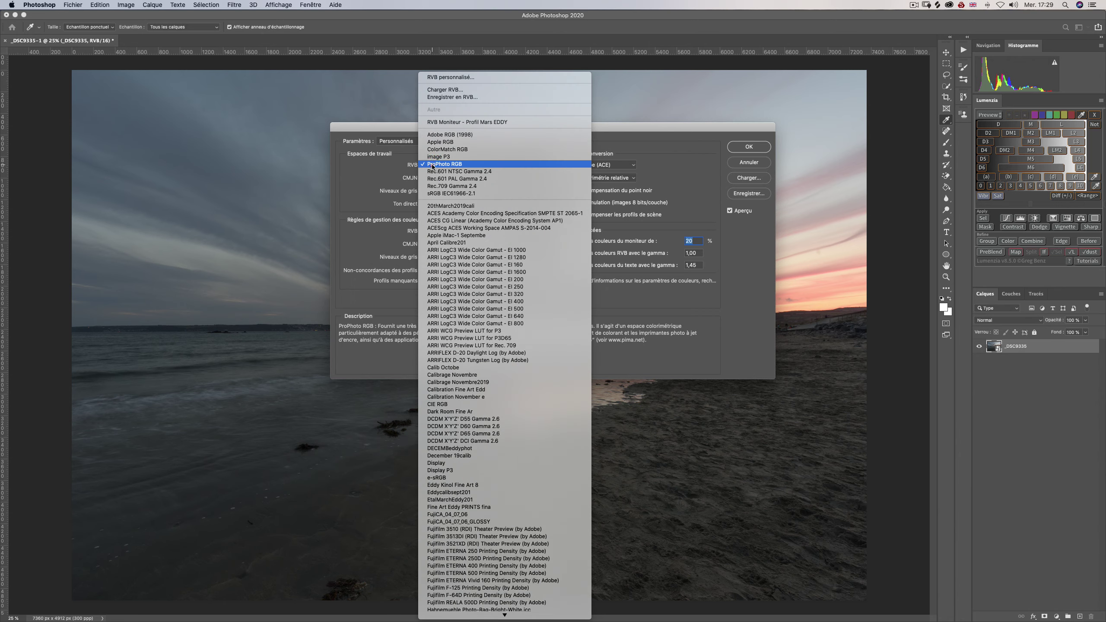
click(436, 135)
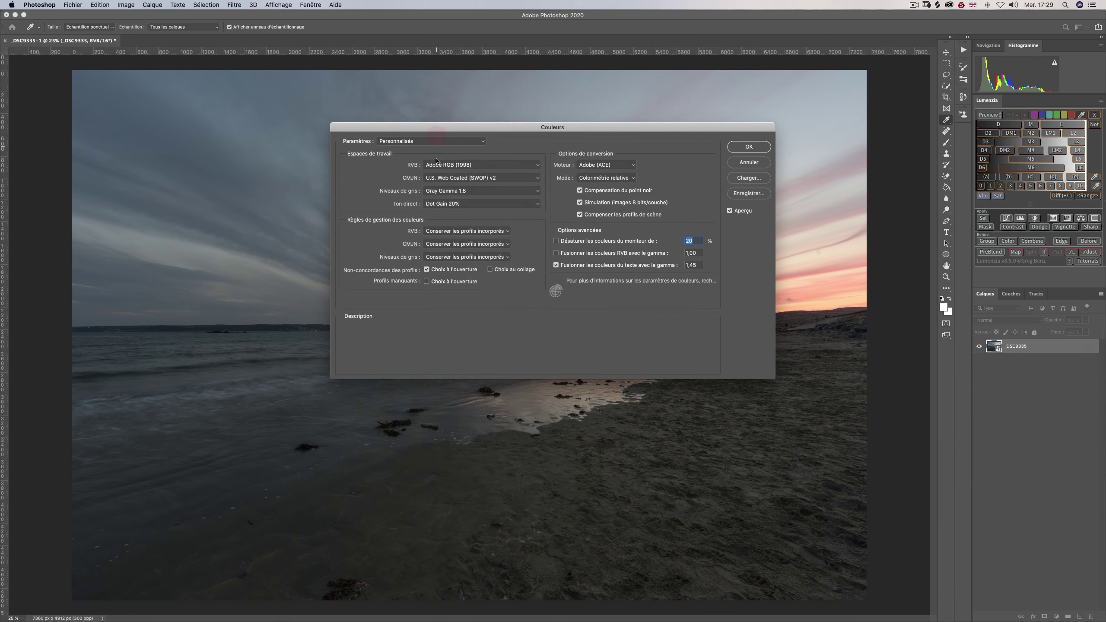
click(464, 197)
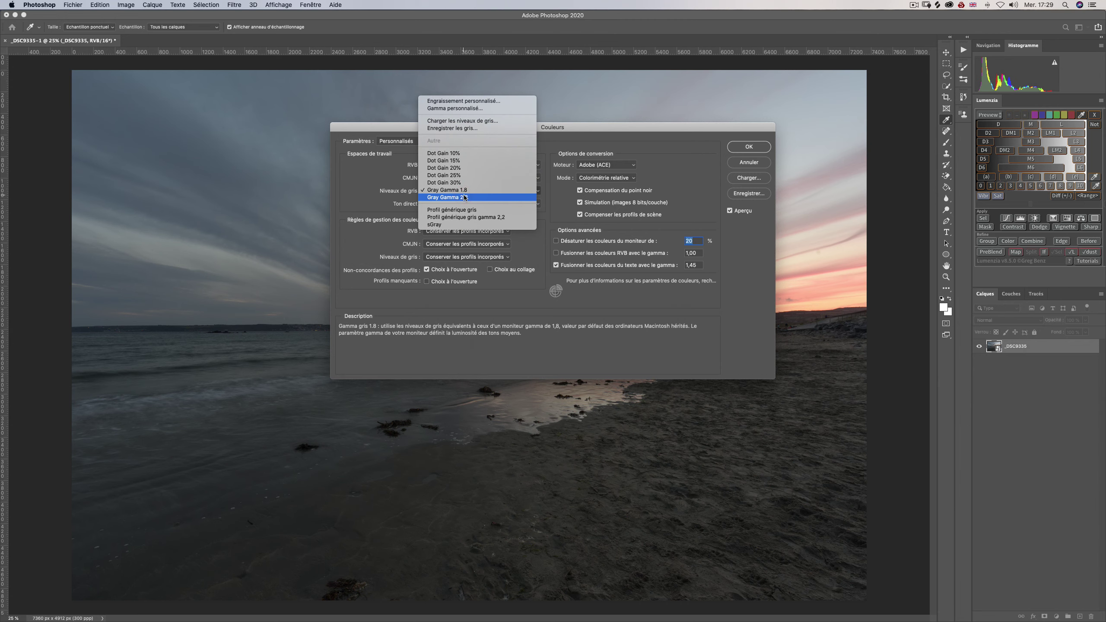
click(464, 200)
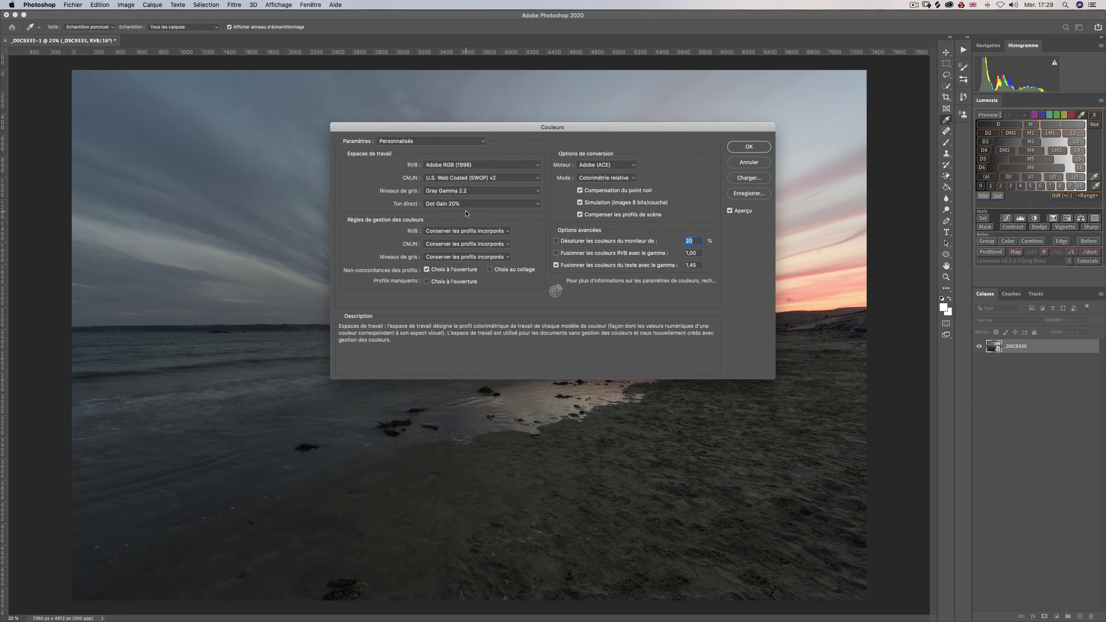
Step: Try sRGB IEC61966-2.1 as the RGB working space with sGray for grayscale
click(467, 169)
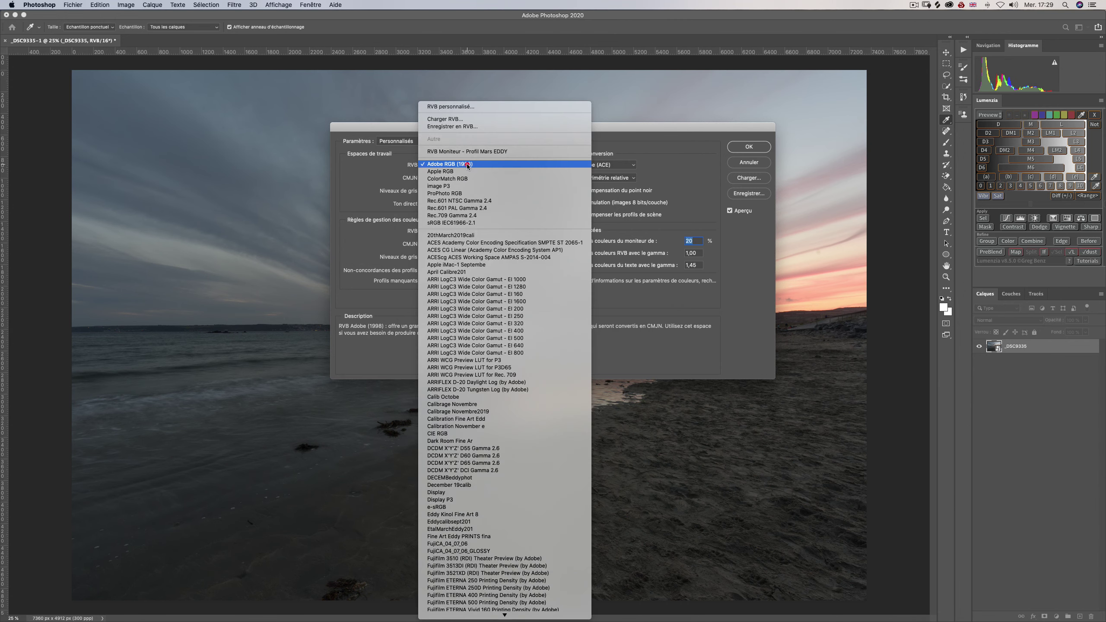
click(477, 123)
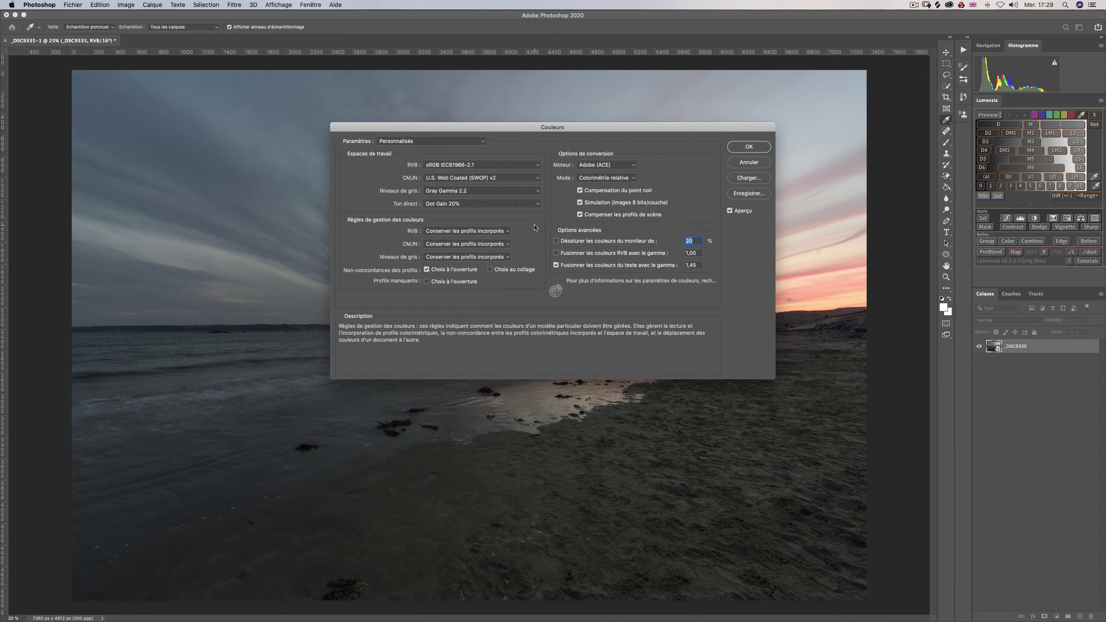
click(446, 192)
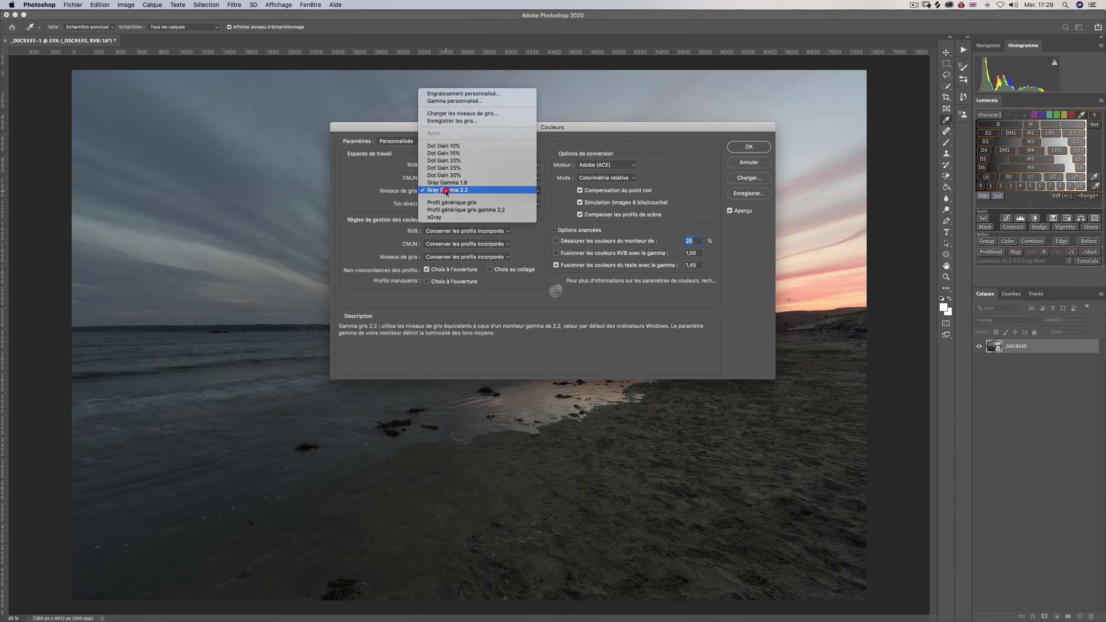
click(438, 217)
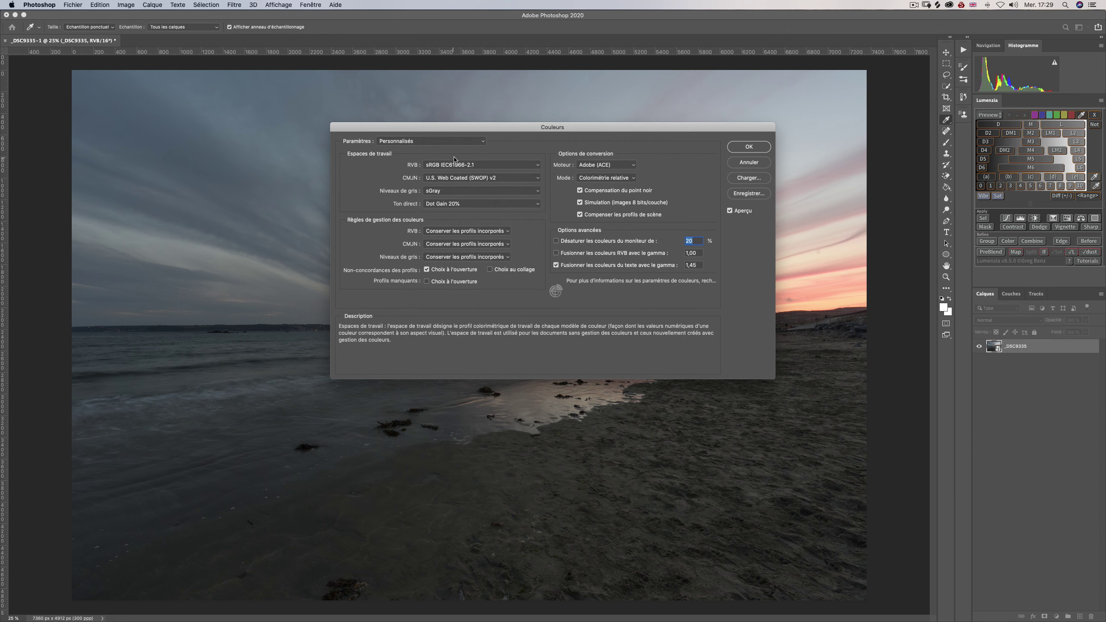
Step: Set the RGB working space to ProPhoto RGB and grayscale to Gray Gamma 1.8, accept the color settings, and activate the Brush tool
click(471, 164)
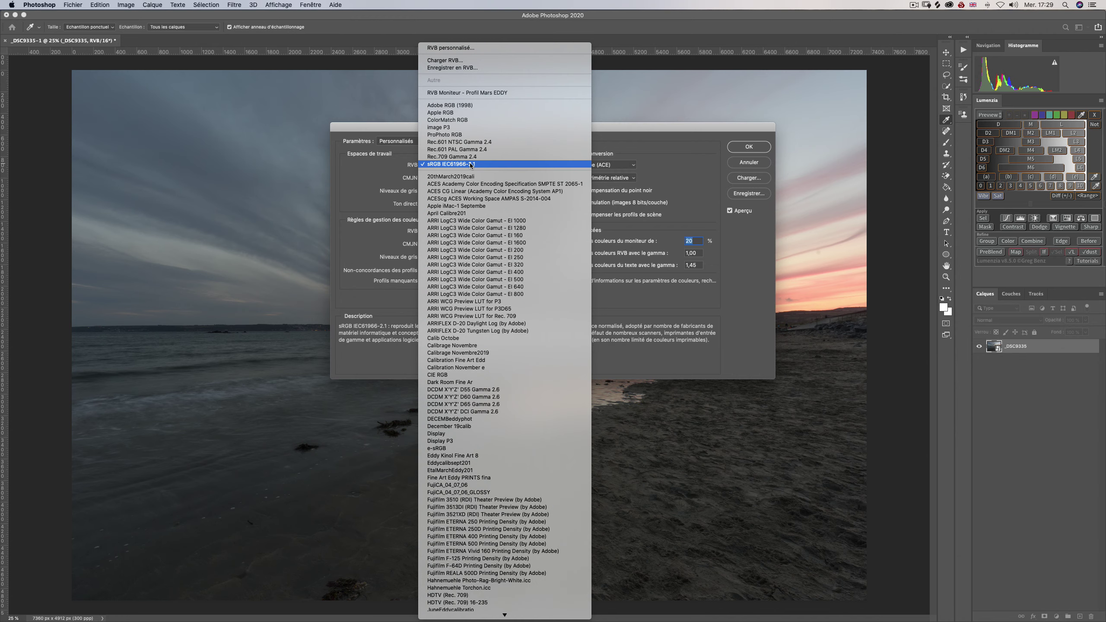
click(465, 135)
click(462, 192)
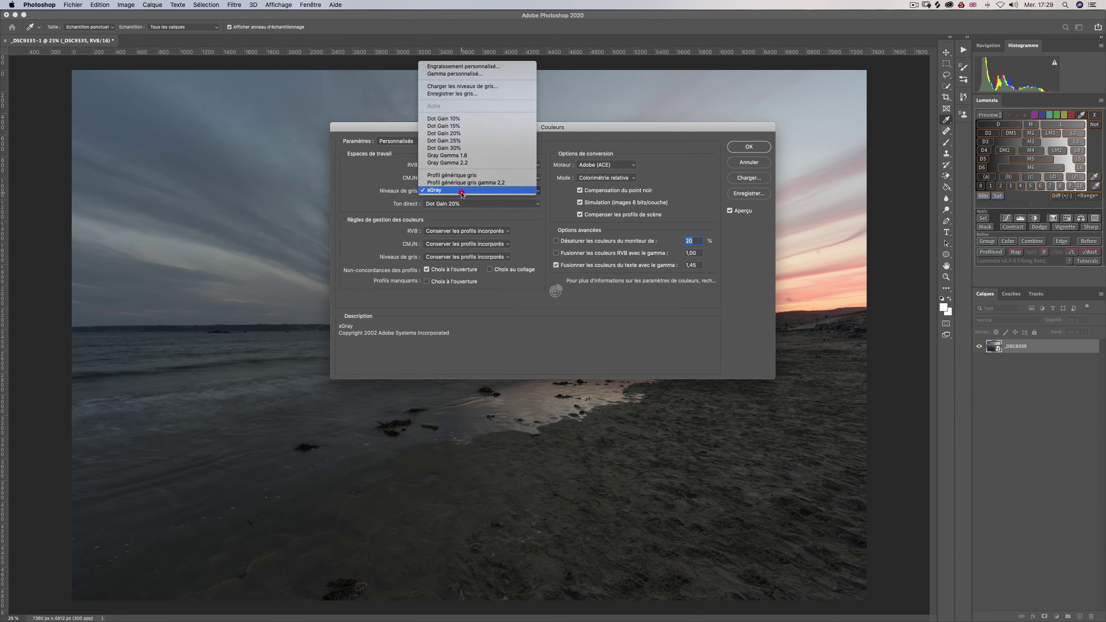
click(464, 158)
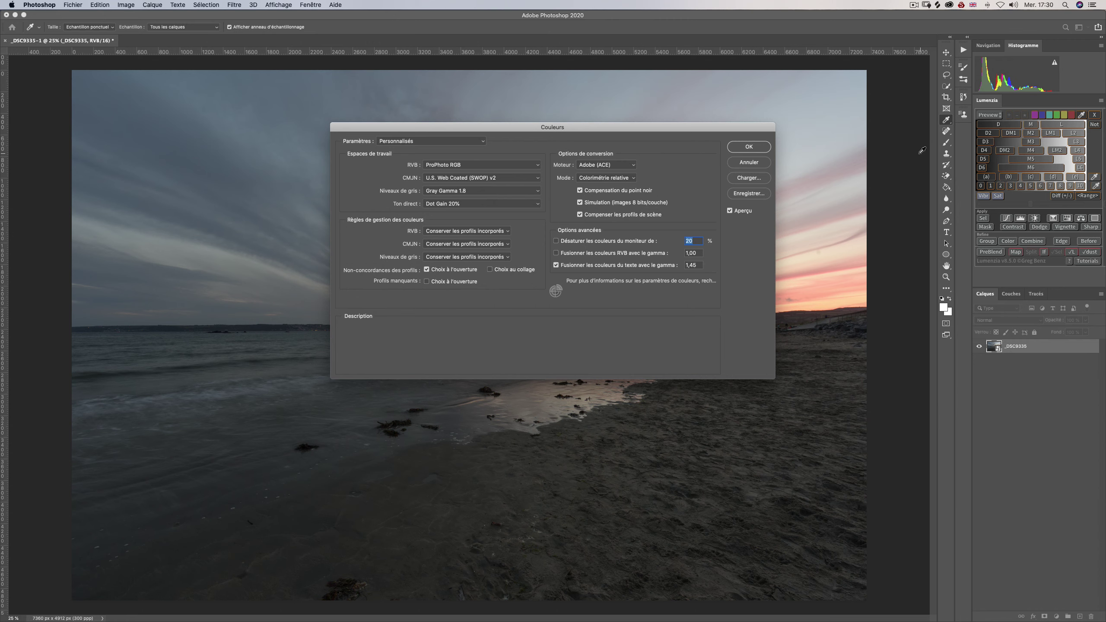
click(749, 147)
key(b)
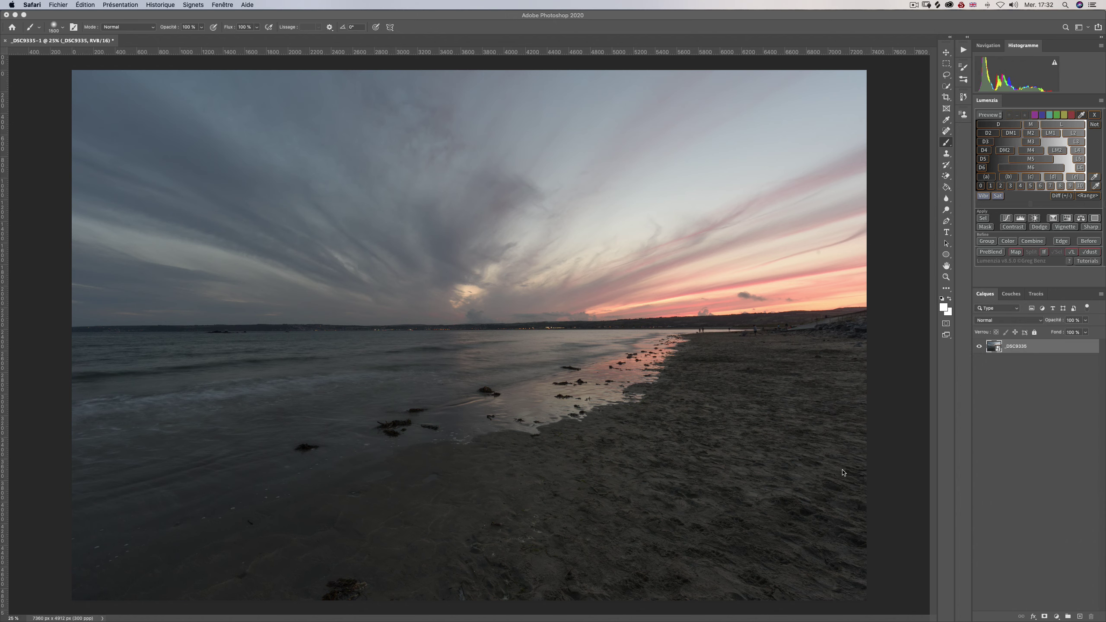
Step: Look at the Raya PRO workspace and the TK7 workspace
click(1085, 29)
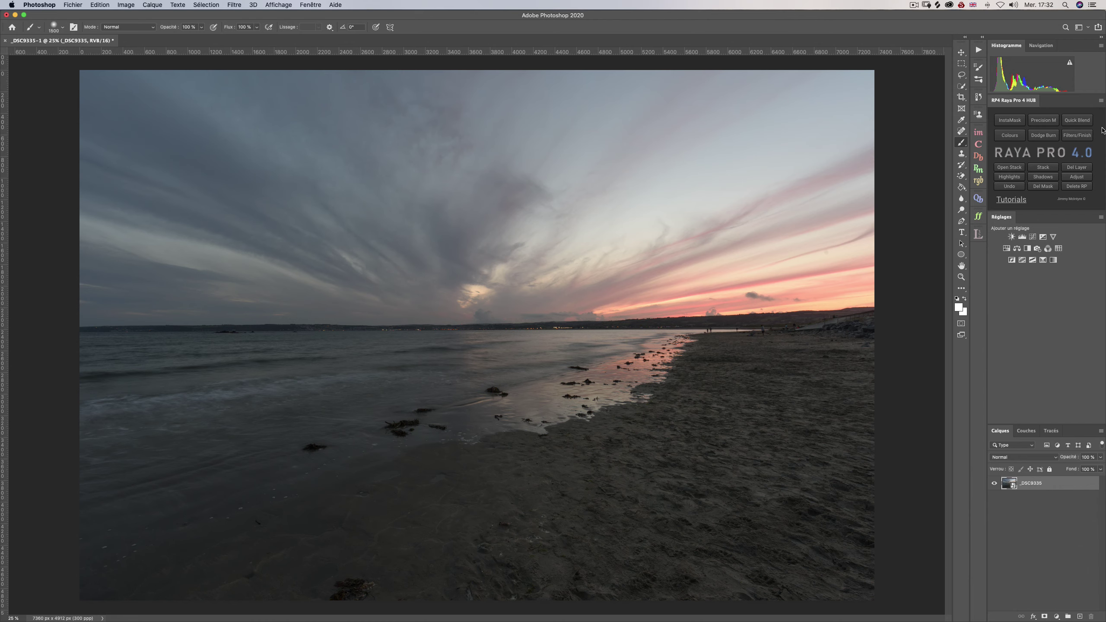
click(1086, 29)
click(1063, 63)
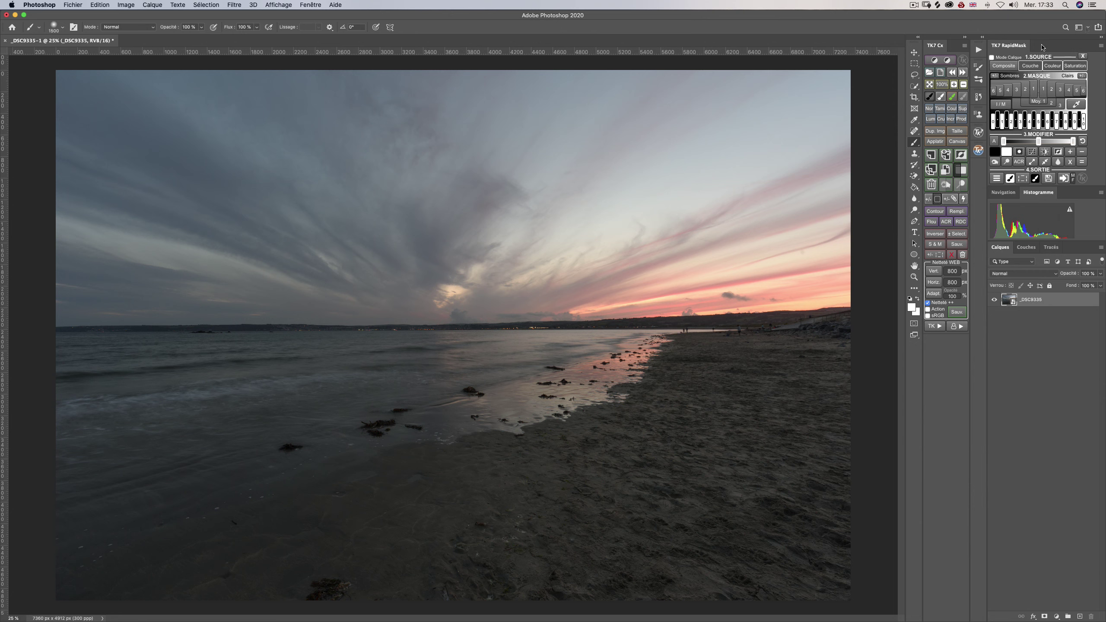
Step: Show the Lumenzia workspace and the PPM Mastery workspace to compare their luminosity masking panels
click(1084, 27)
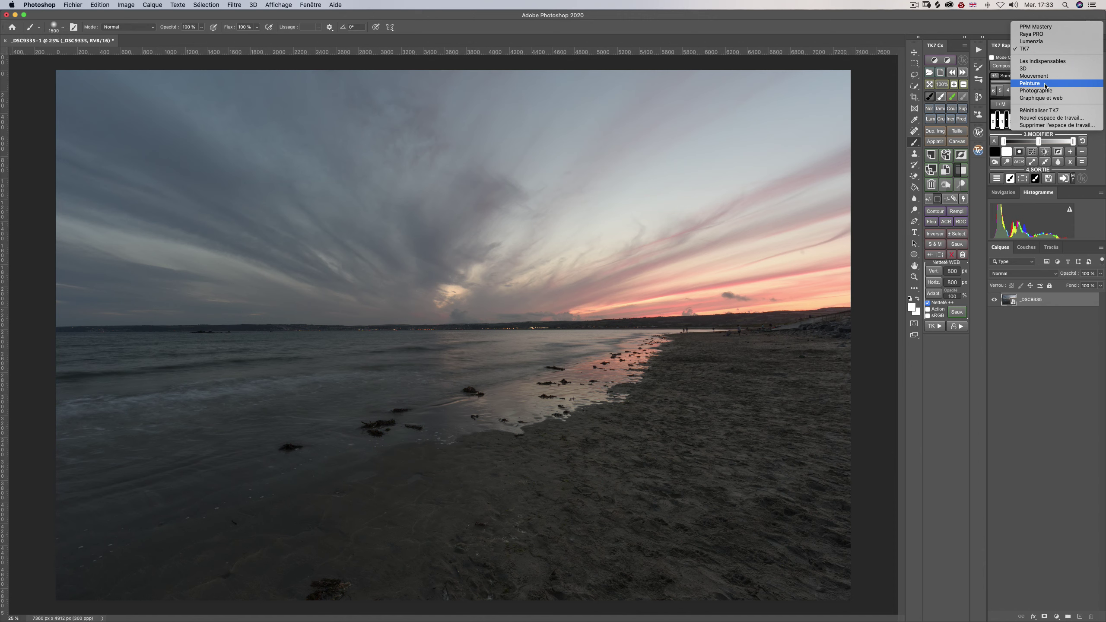
click(1043, 42)
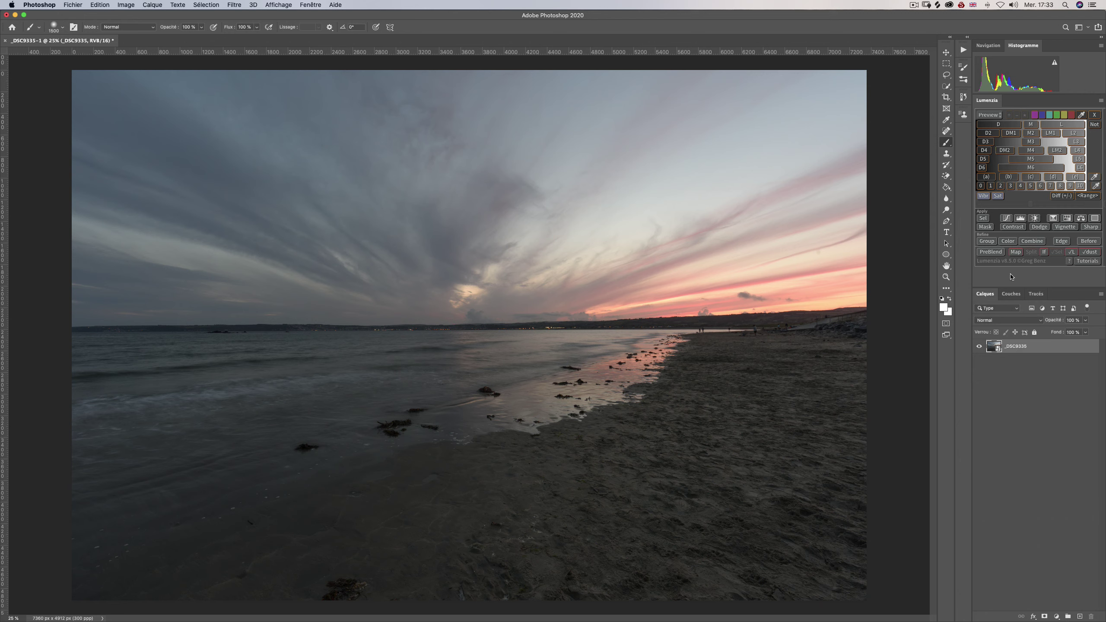
click(1087, 28)
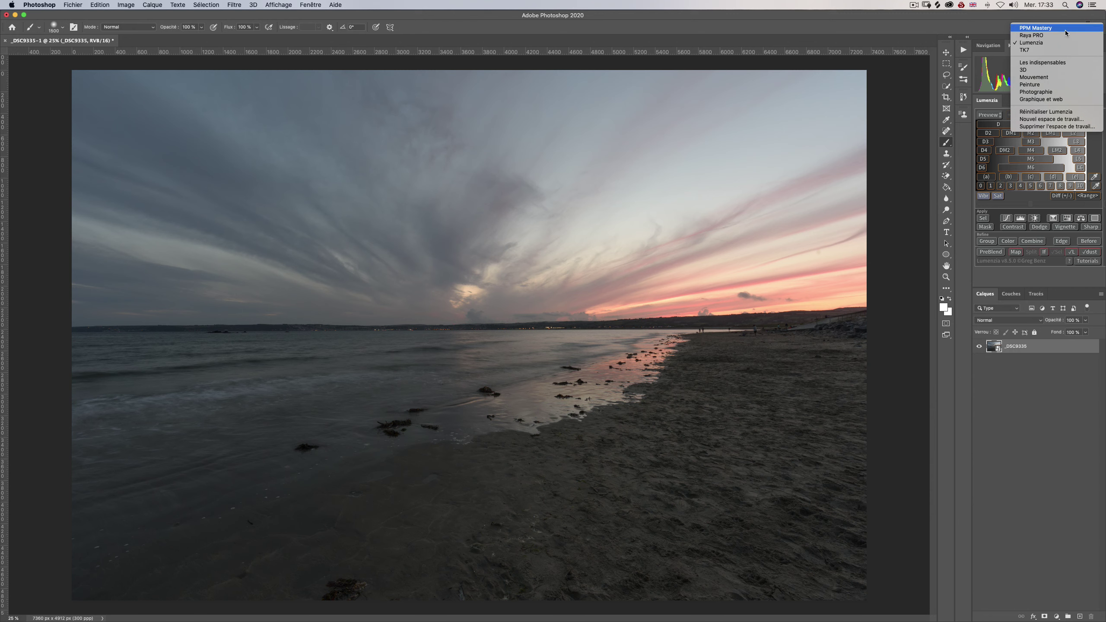
click(1025, 29)
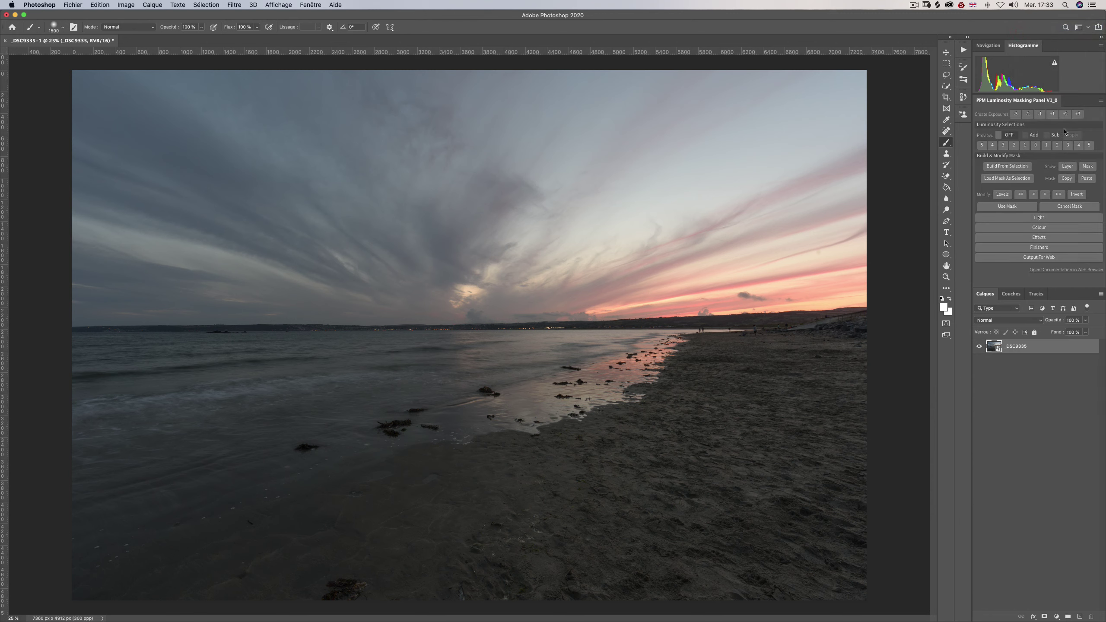
Step: Return to the Raya PRO workspace, view its Colour Centre and Dodge And Burn panels, and collapse them
click(1087, 28)
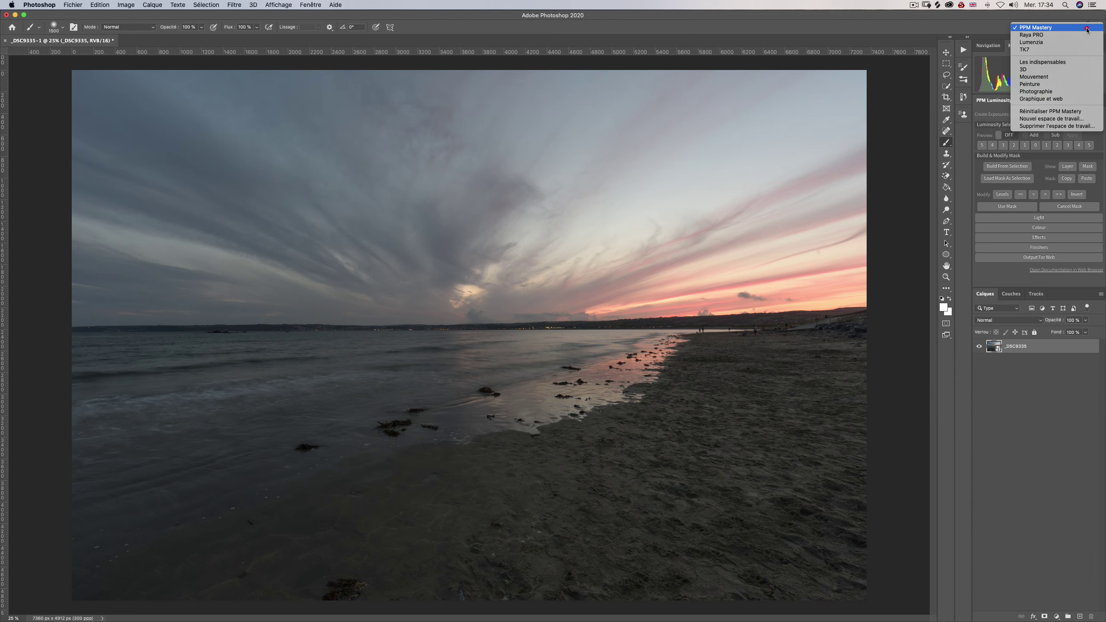
click(1066, 36)
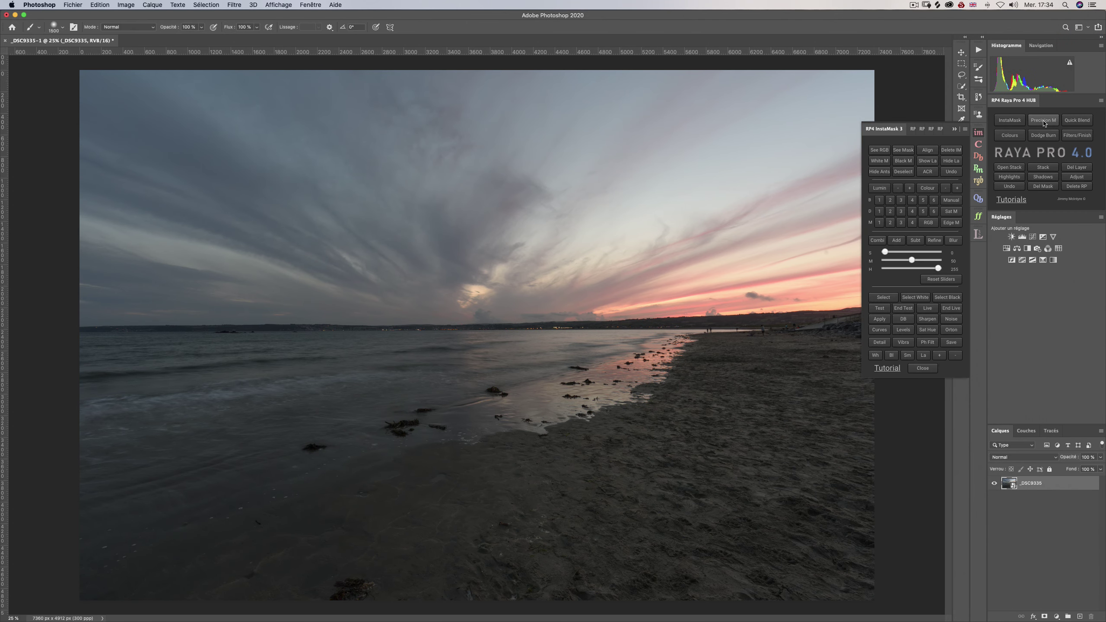
click(978, 145)
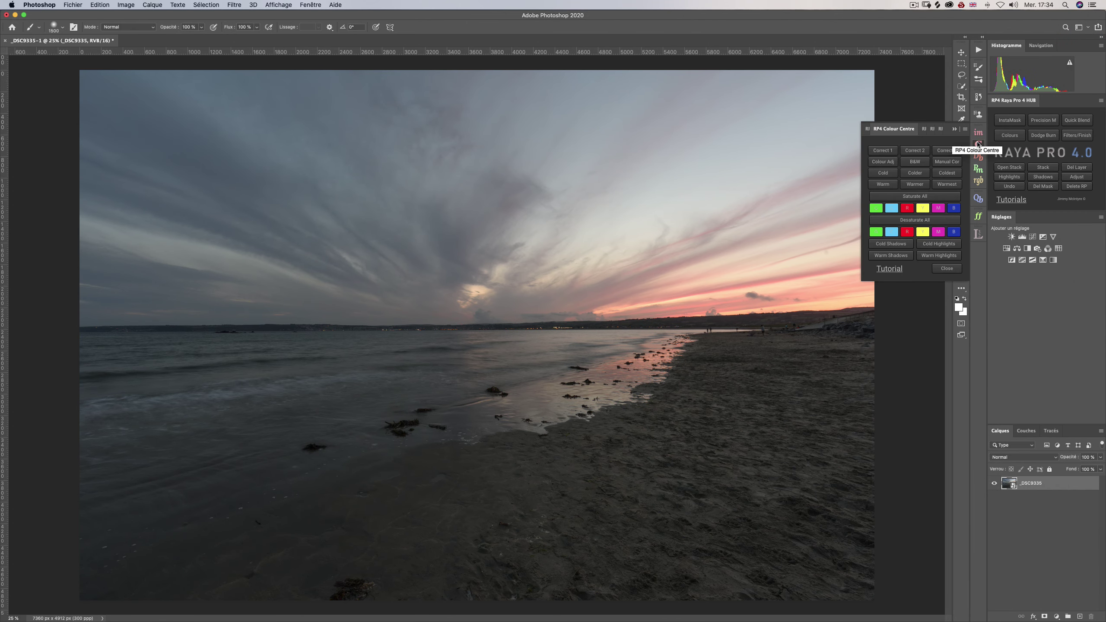
click(979, 158)
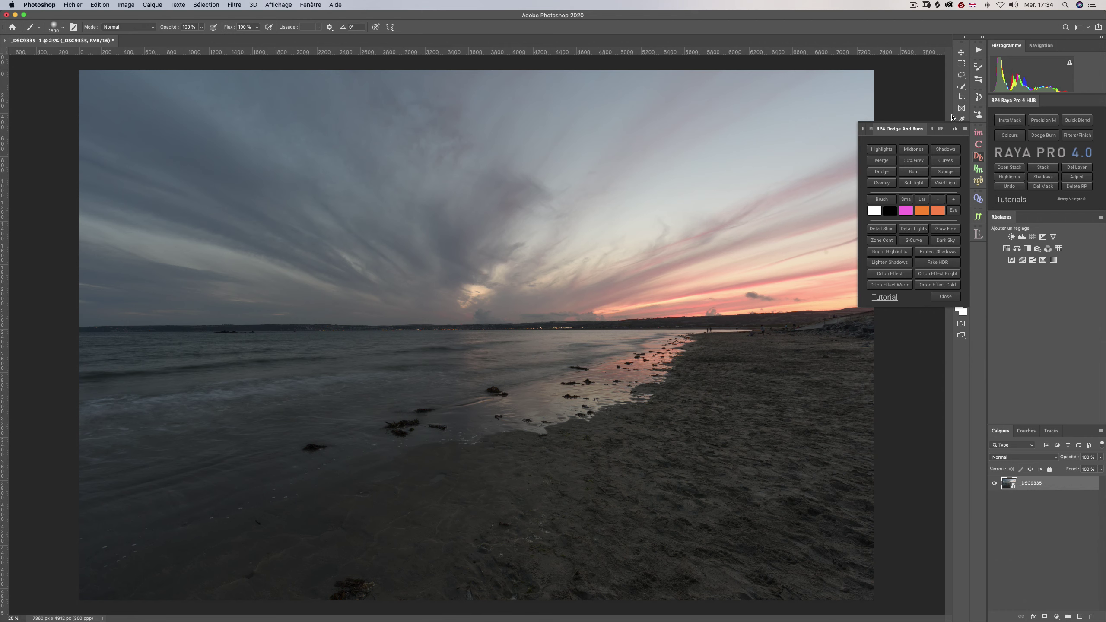
click(954, 131)
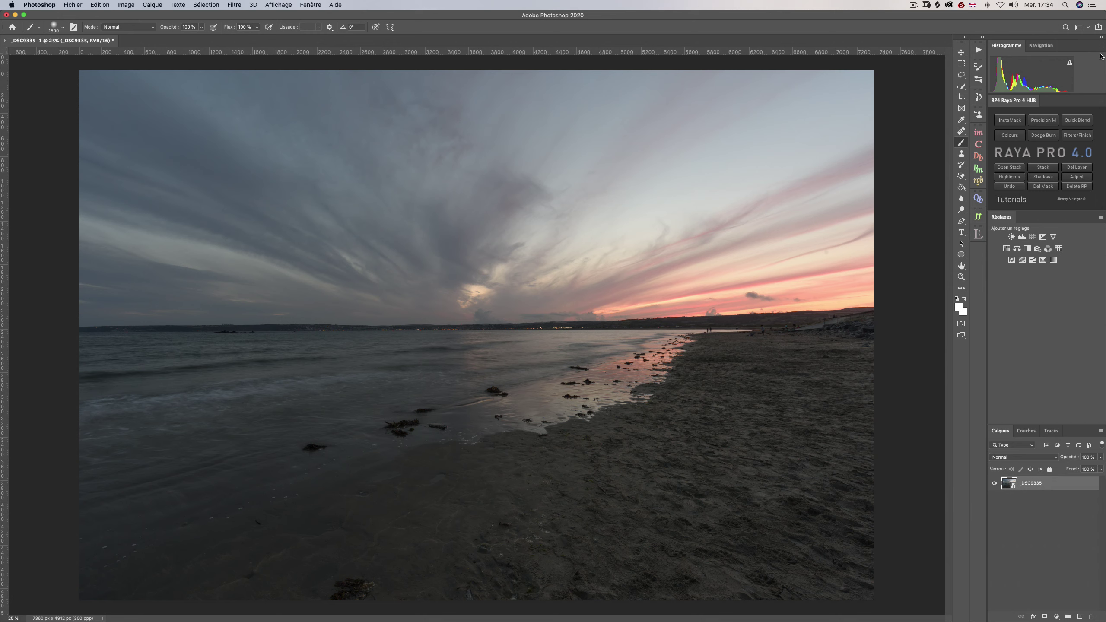
Step: Switch to the TK7 workspace and set the RapidMask module's language to Français
click(1082, 28)
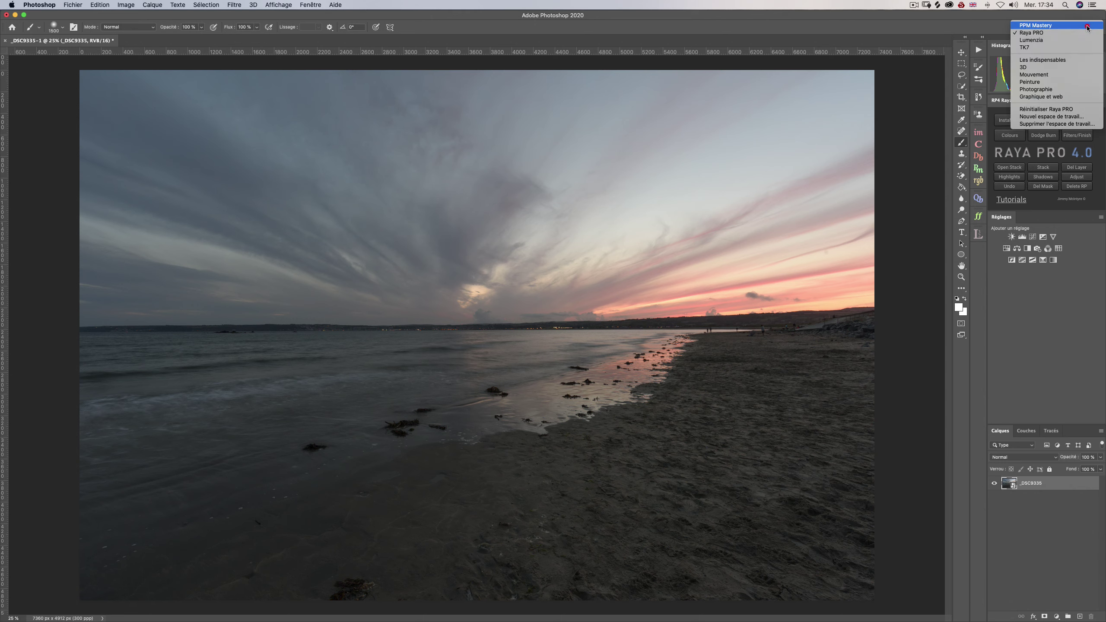
click(1067, 47)
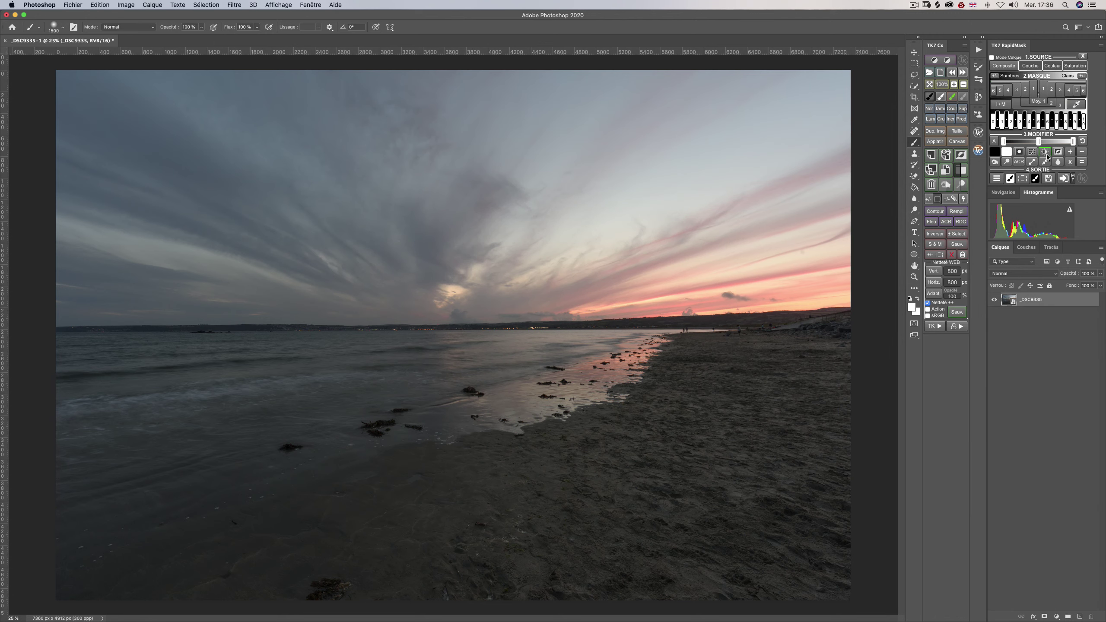
click(1084, 178)
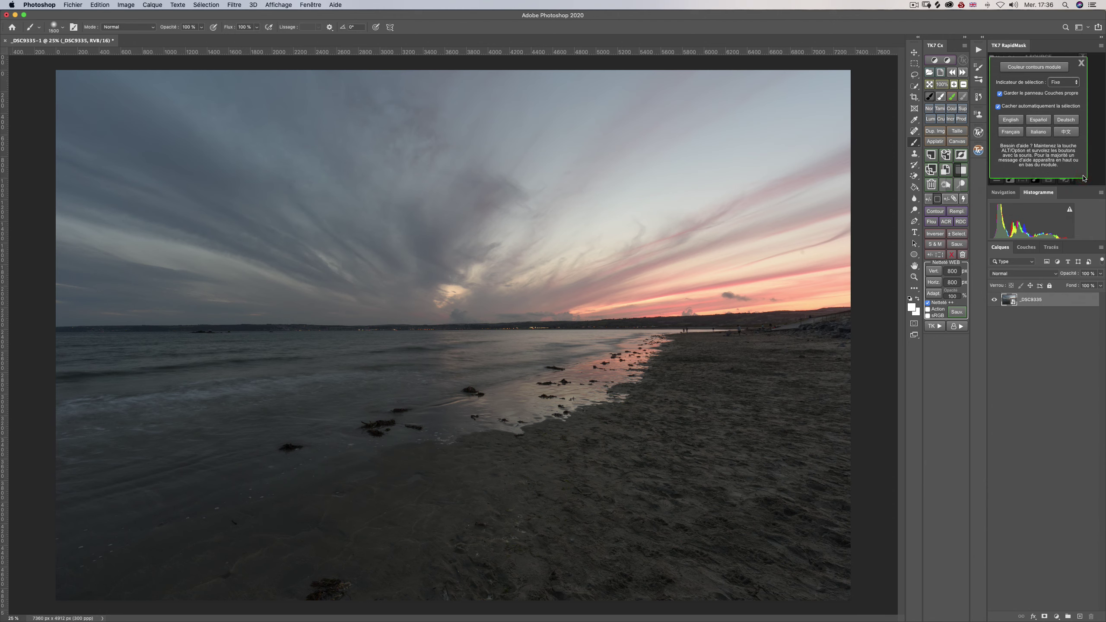
click(1007, 132)
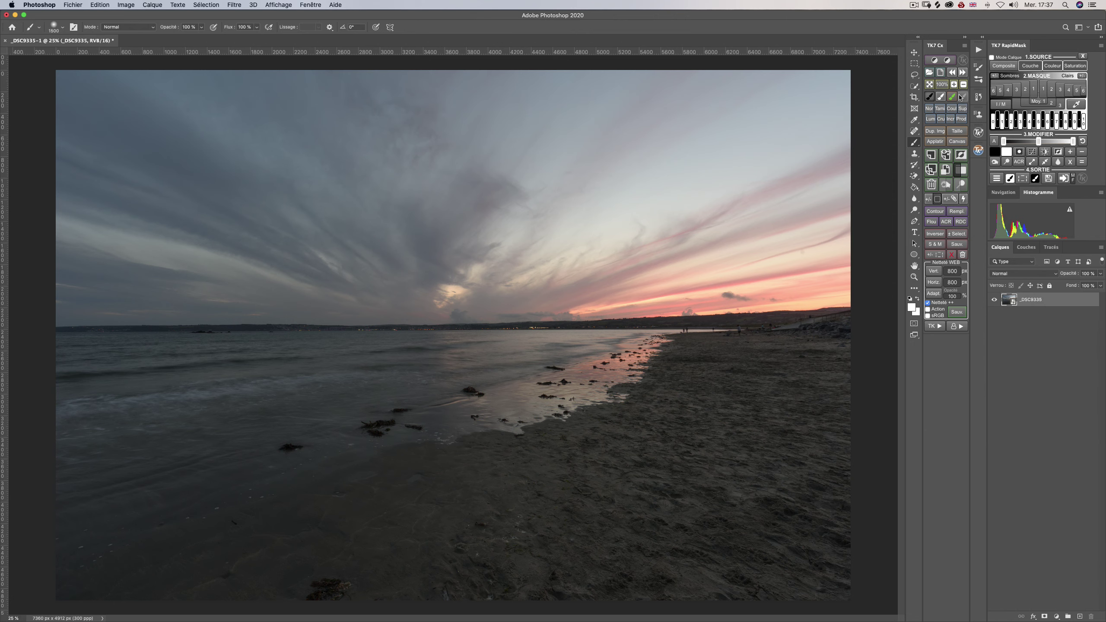
Step: Choose Composite as the RapidMask source and preview the Sombres (darks) masks in order from 6 to 1
mouse_move(943, 60)
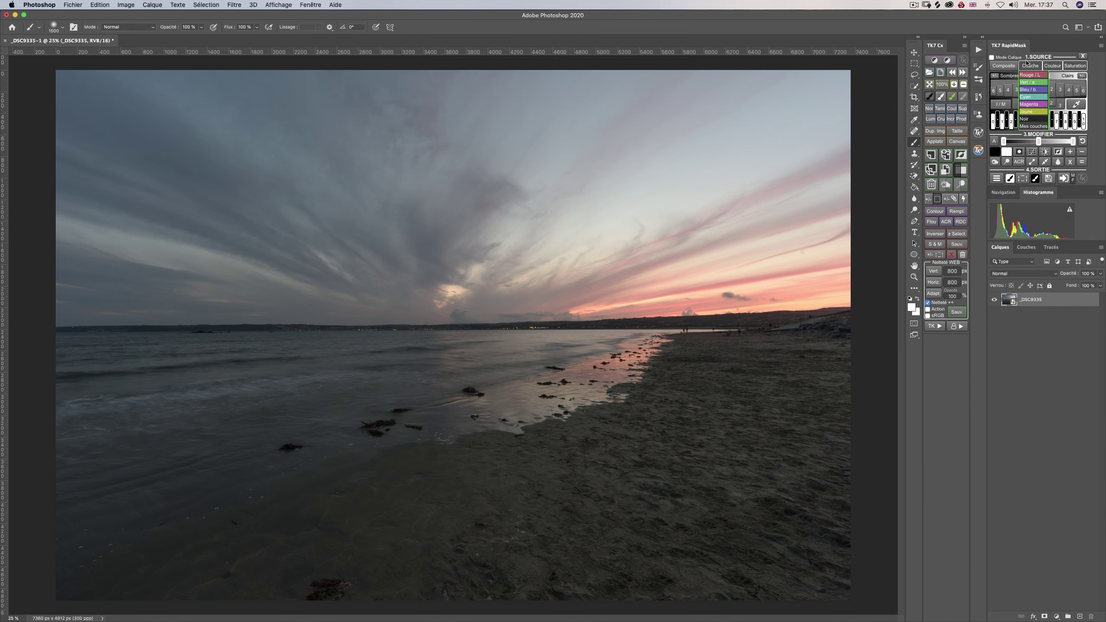
click(1007, 67)
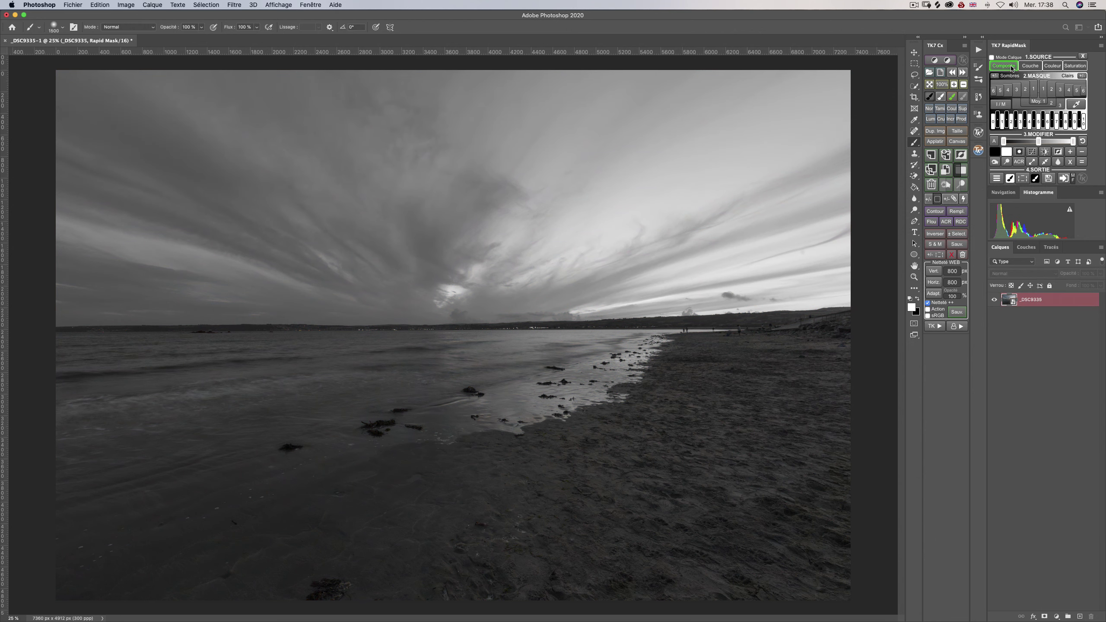
click(993, 91)
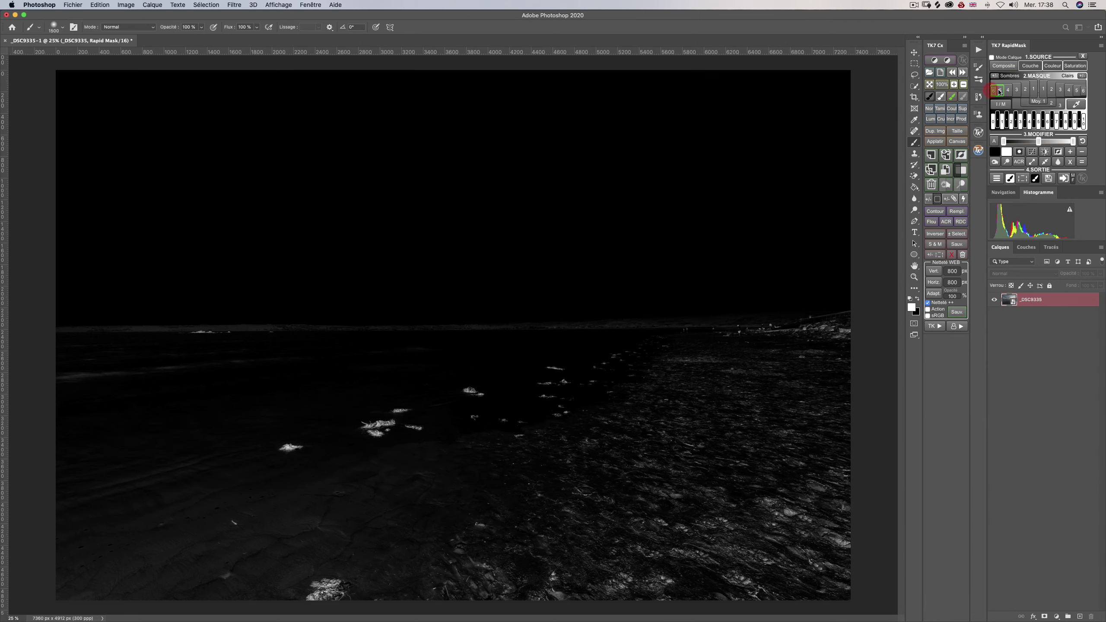
click(1002, 91)
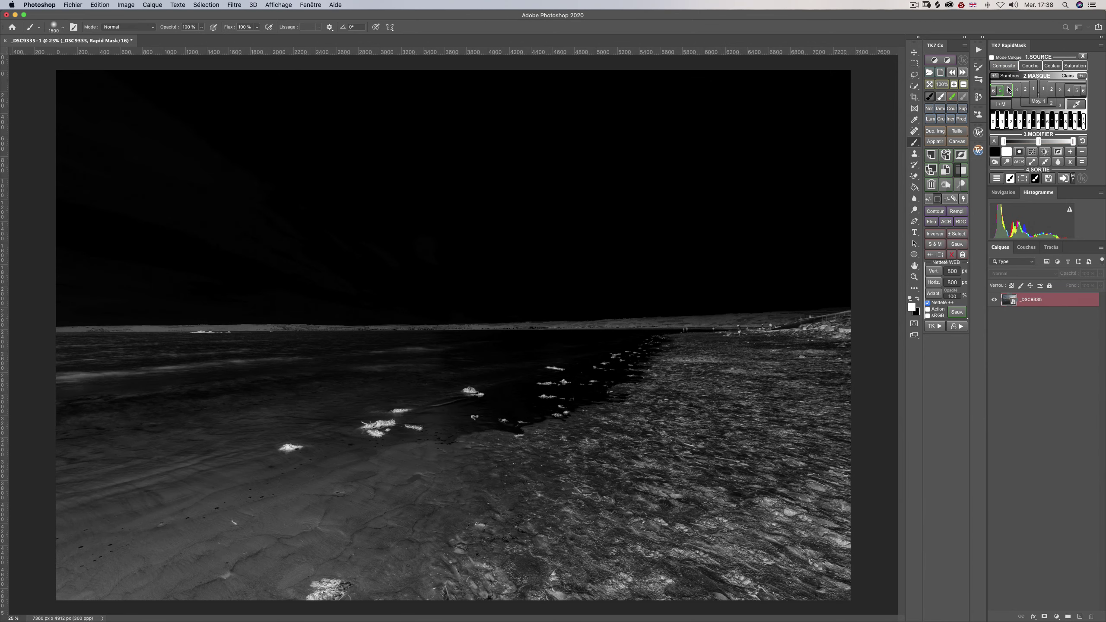
click(1009, 89)
click(1018, 90)
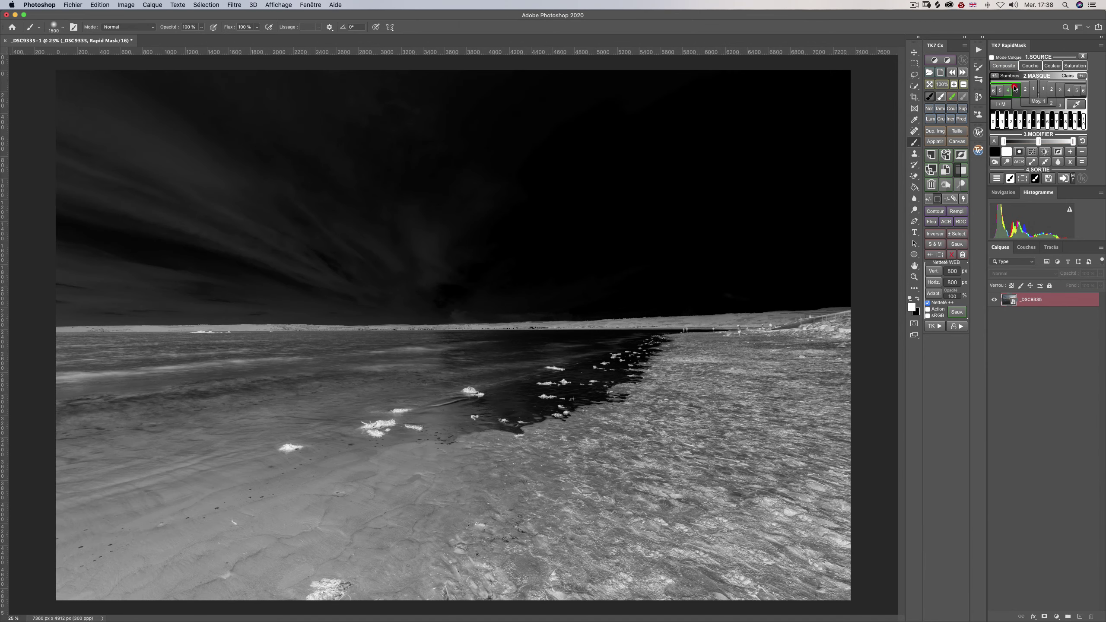
click(1025, 90)
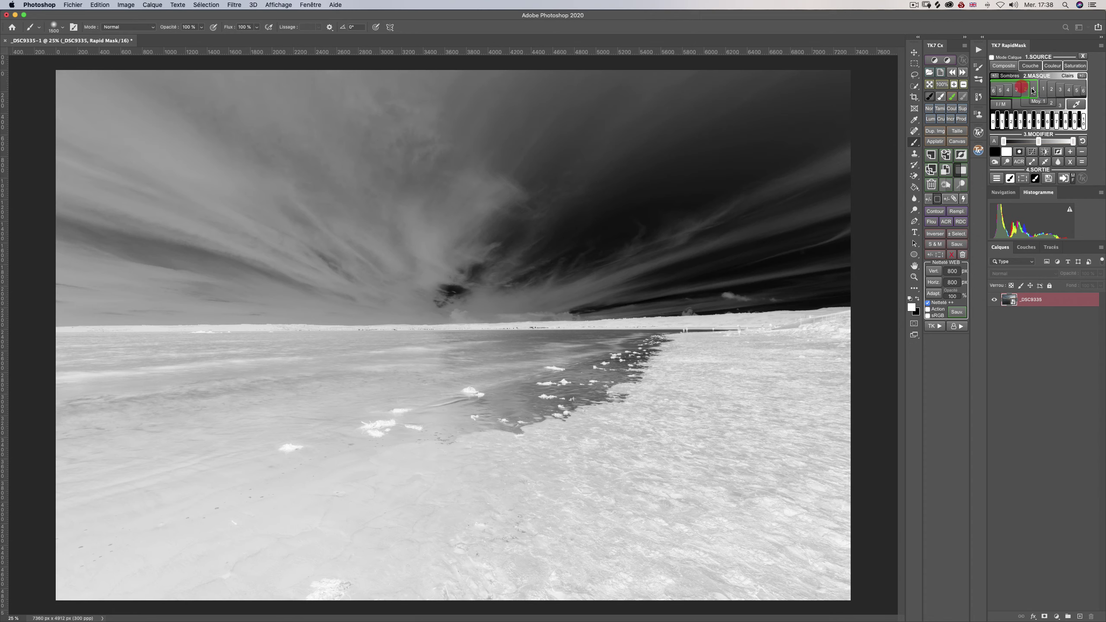
click(1033, 90)
Step: Preview the Clairs (lights) luminosity masks in order from 1 to 4
click(1044, 89)
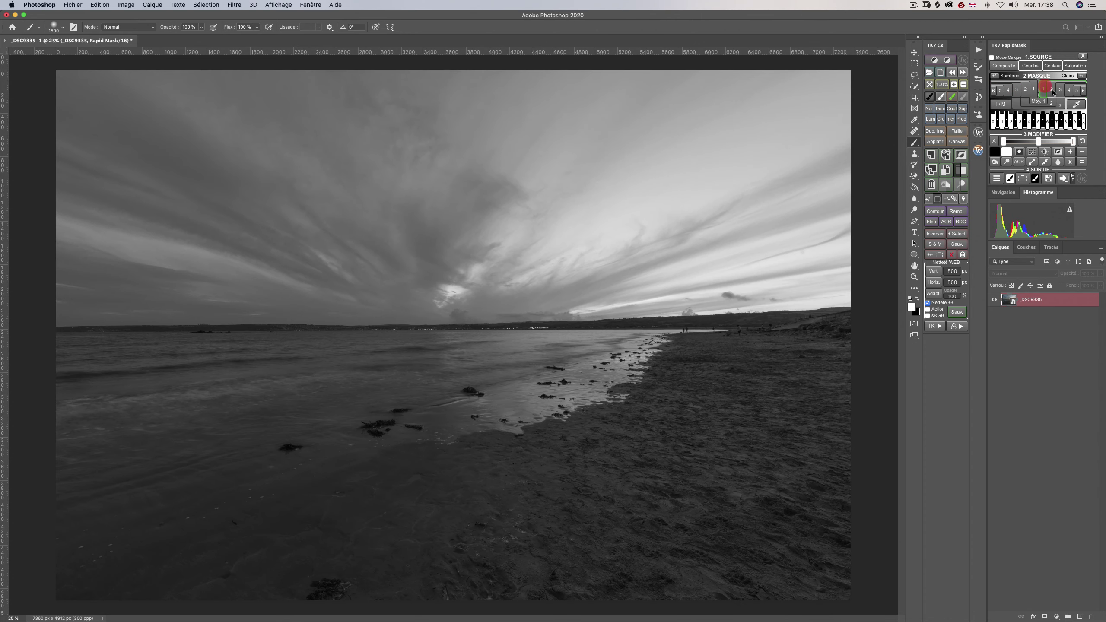
click(1052, 90)
click(1060, 90)
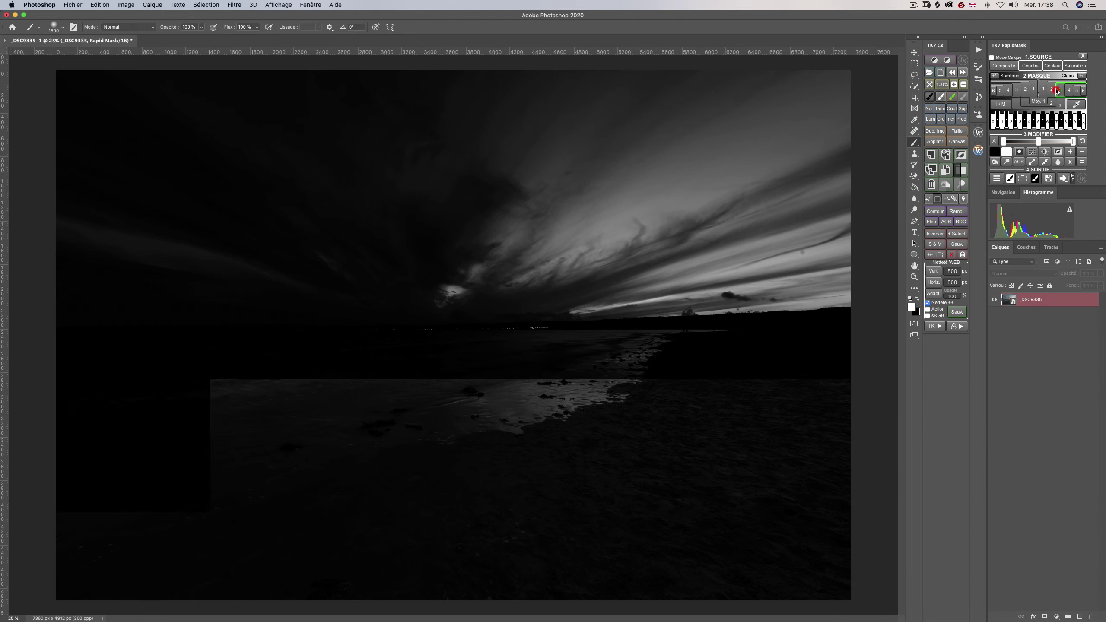
click(1068, 90)
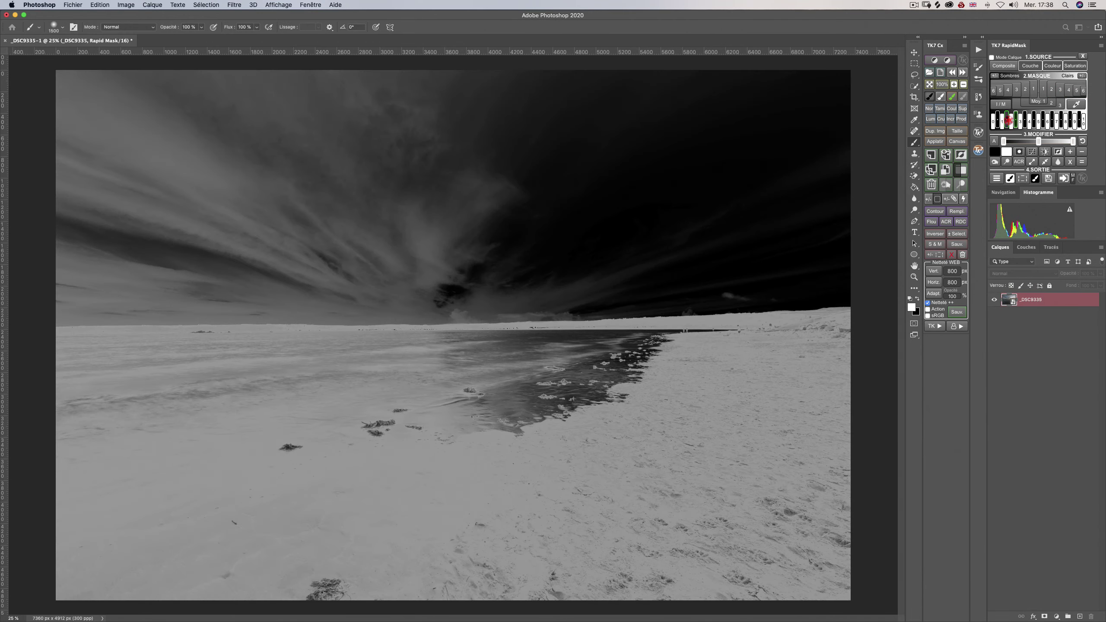
Step: Preview several zone masks, including the darkest and the lightest zones
click(1007, 120)
click(991, 122)
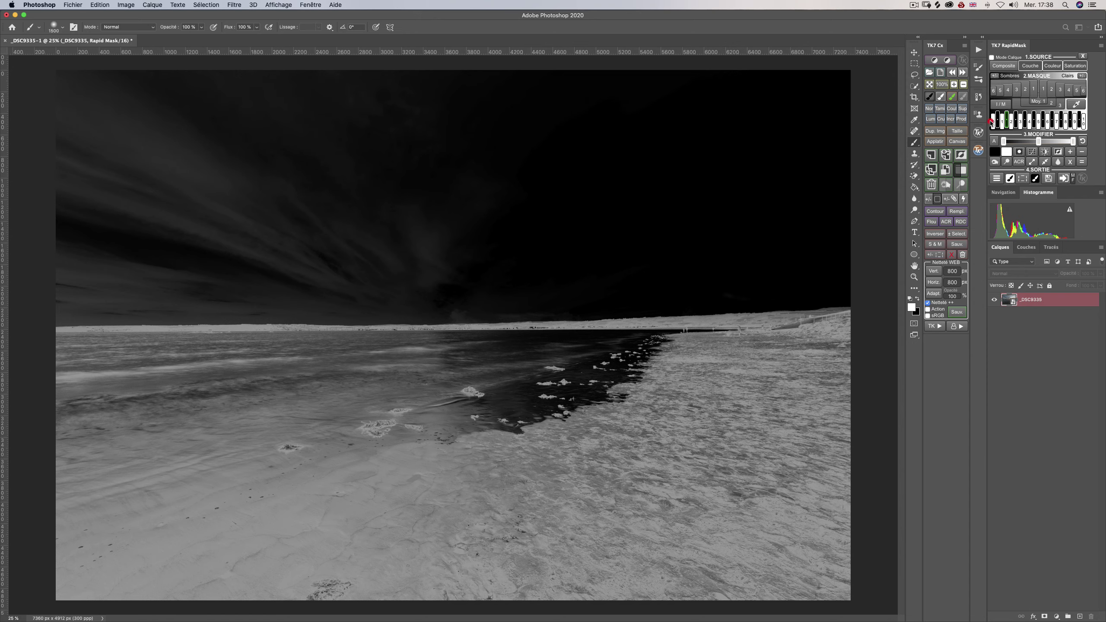
click(1066, 121)
click(1082, 121)
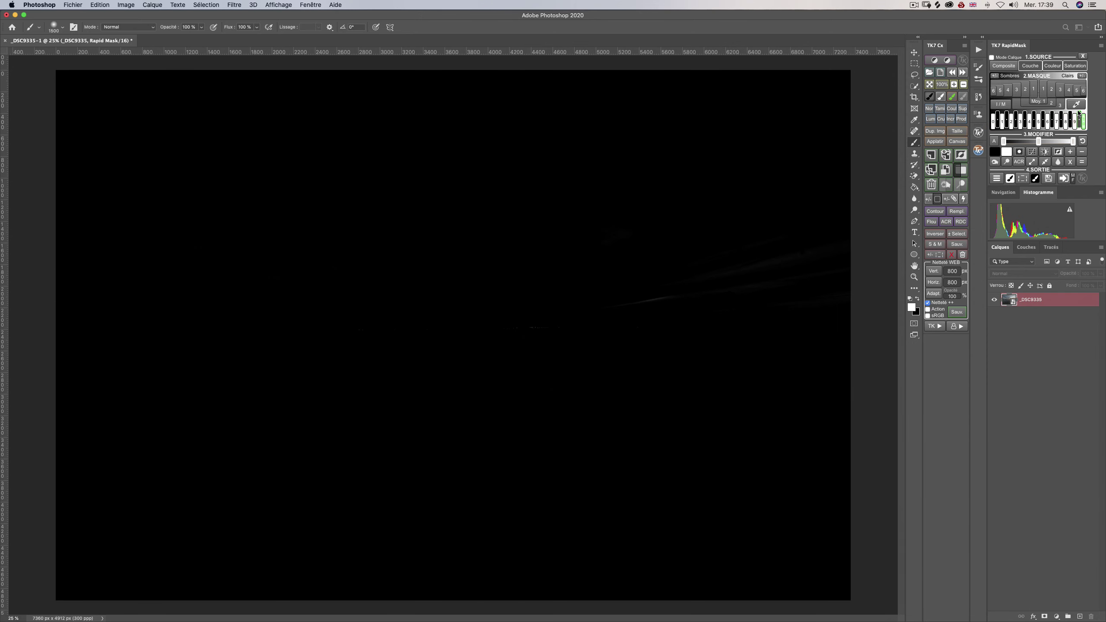
Step: Generate a mask from a tone sampled in the bright sunset sky and accept the picked colour
click(1075, 103)
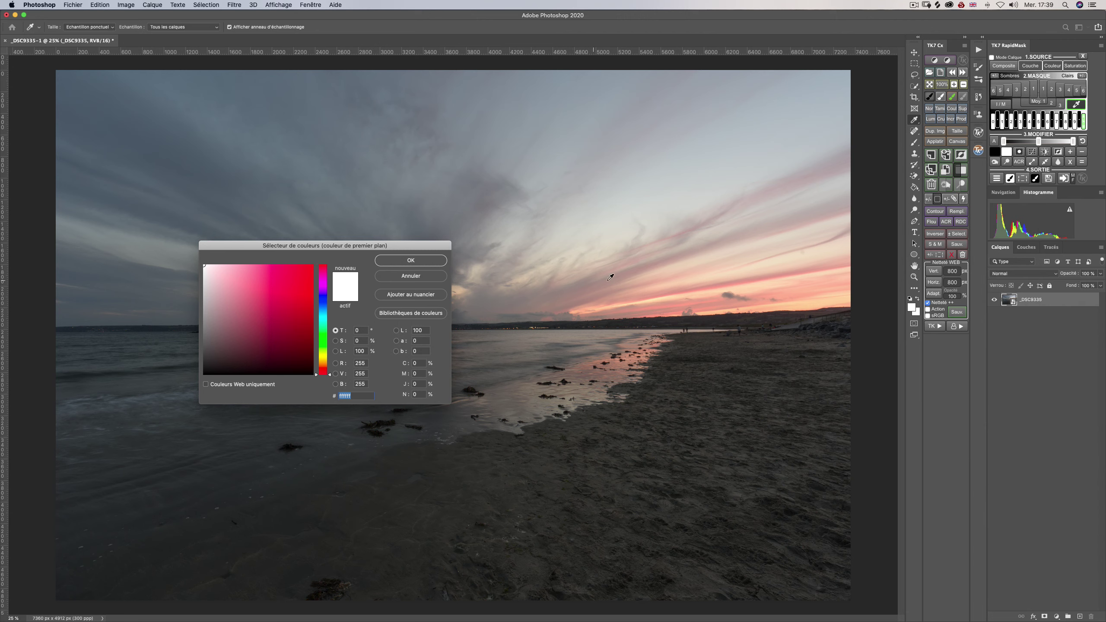
click(772, 265)
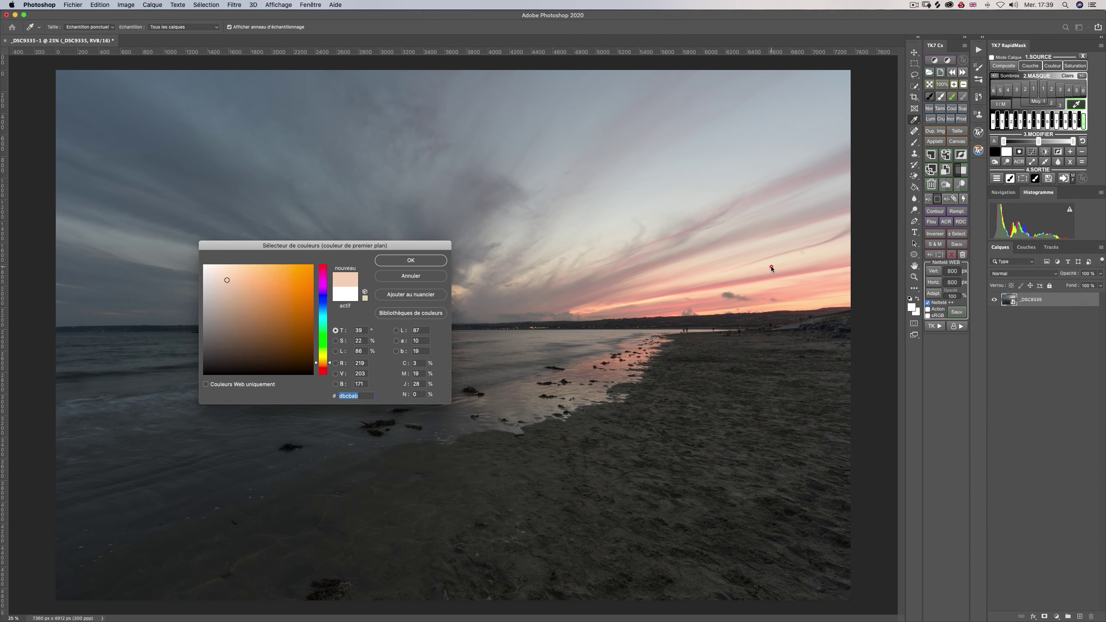
click(410, 260)
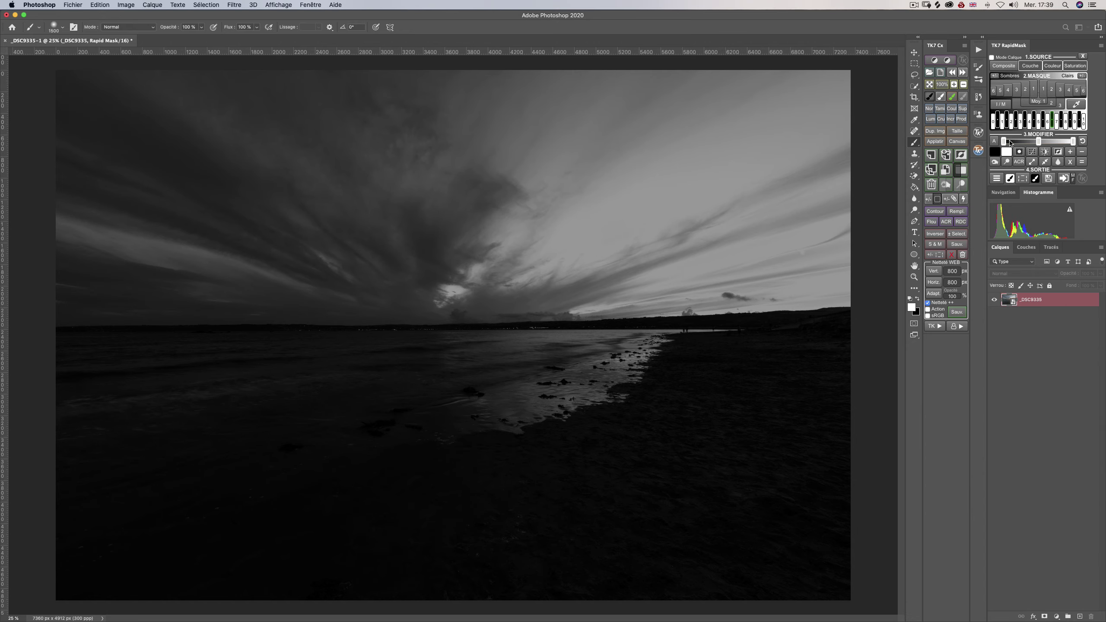
Step: Adjust the mask's levels to brighten its midtones and highlights
mouse_move(1006, 141)
mouse_down()
mouse_move(1019, 140)
mouse_move(1005, 140)
mouse_up()
drag(1073, 141, 1033, 140)
right_click(990, 140)
click(1015, 138)
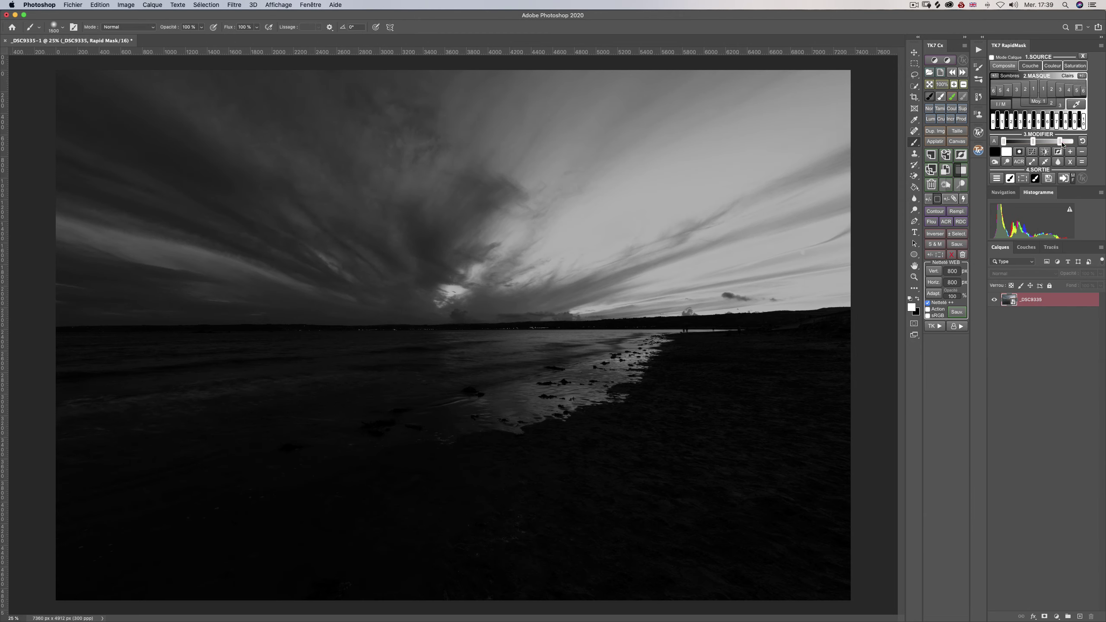
Step: Refine the mask in Camera Raw with clipping display off, highlights -48, shadows +44, whites +41 and blacks +19
click(1019, 162)
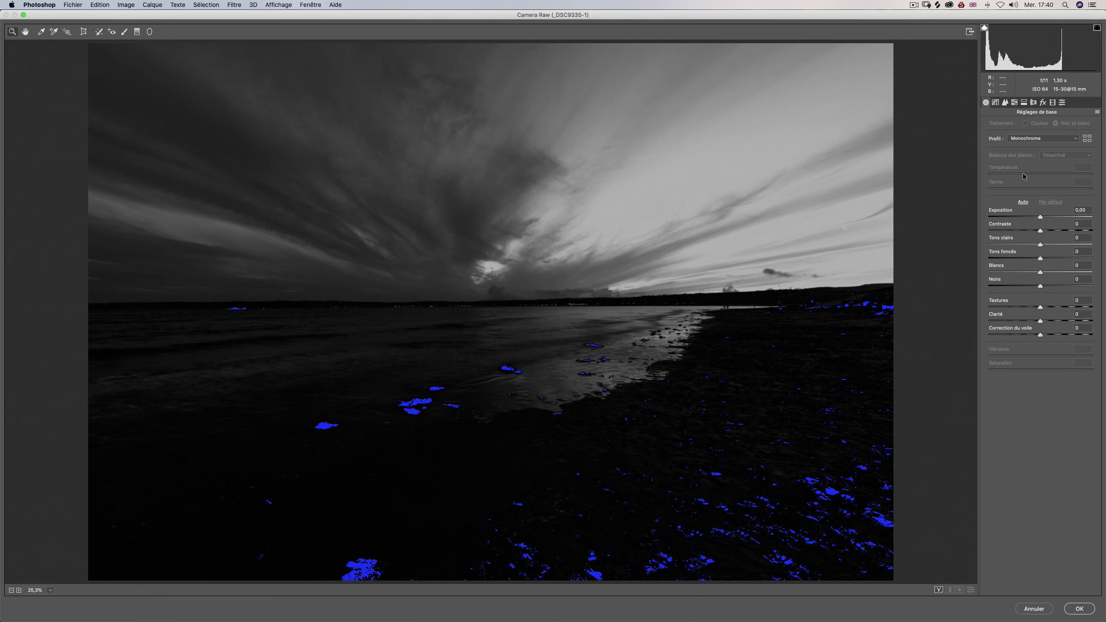
click(985, 27)
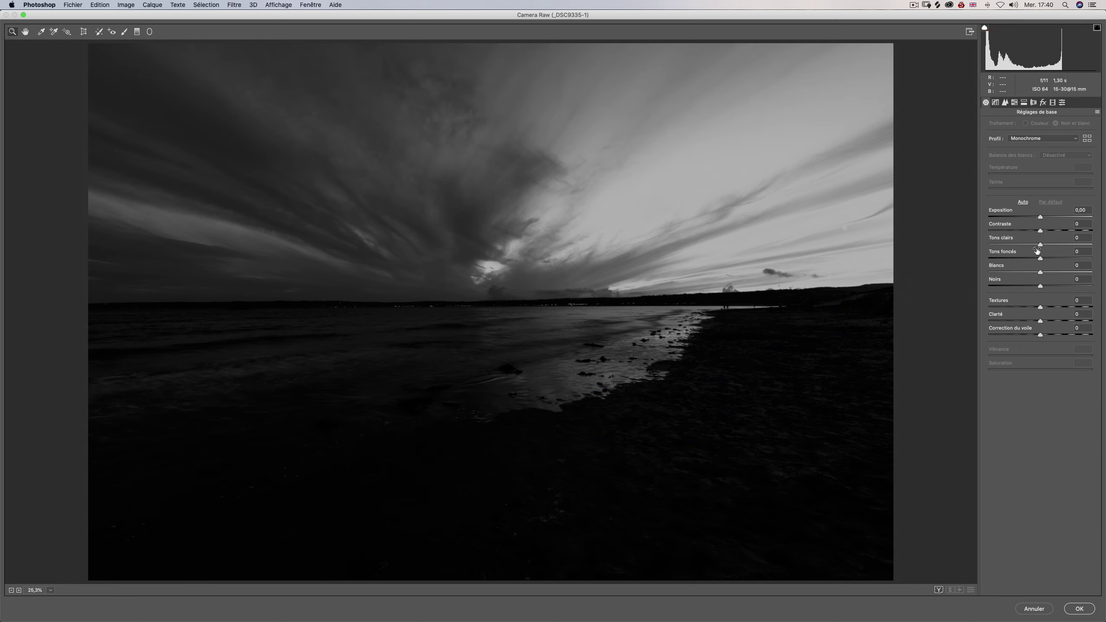
drag(1039, 245, 1051, 282)
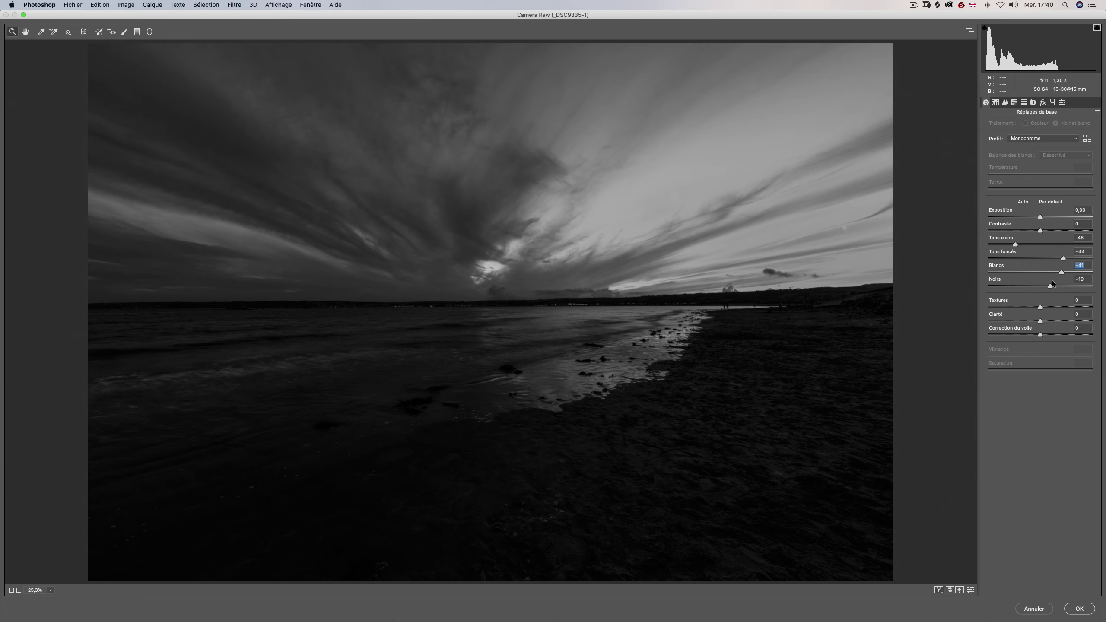
click(1079, 609)
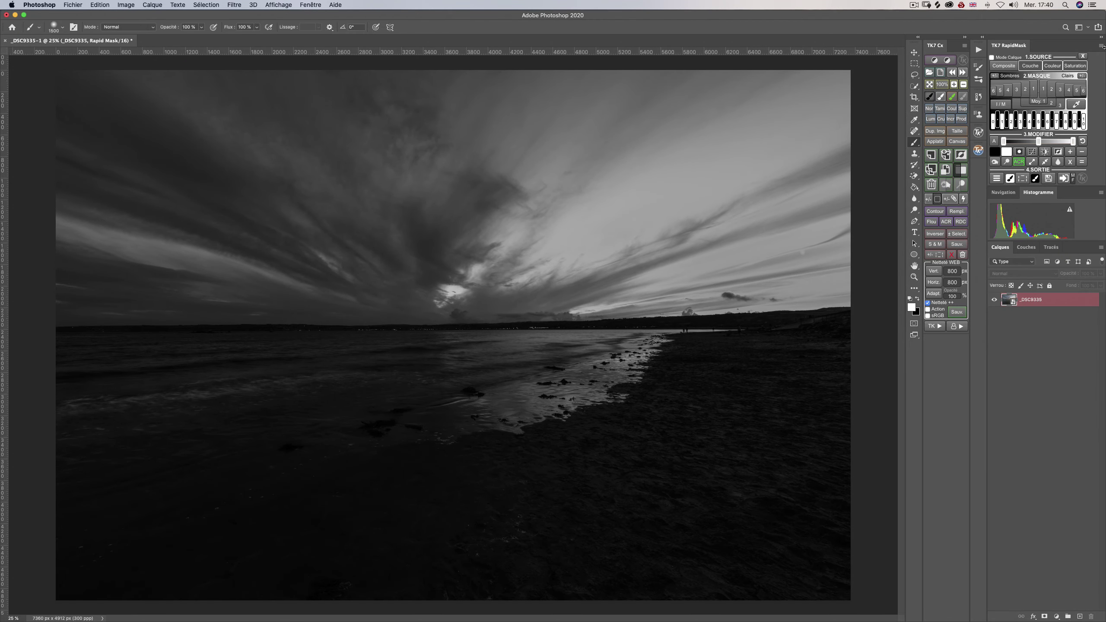
Step: Darken and lighten the mask in two passes each, and soften it with a 4.5 pixel Gaussian blur
click(1043, 162)
click(1043, 162)
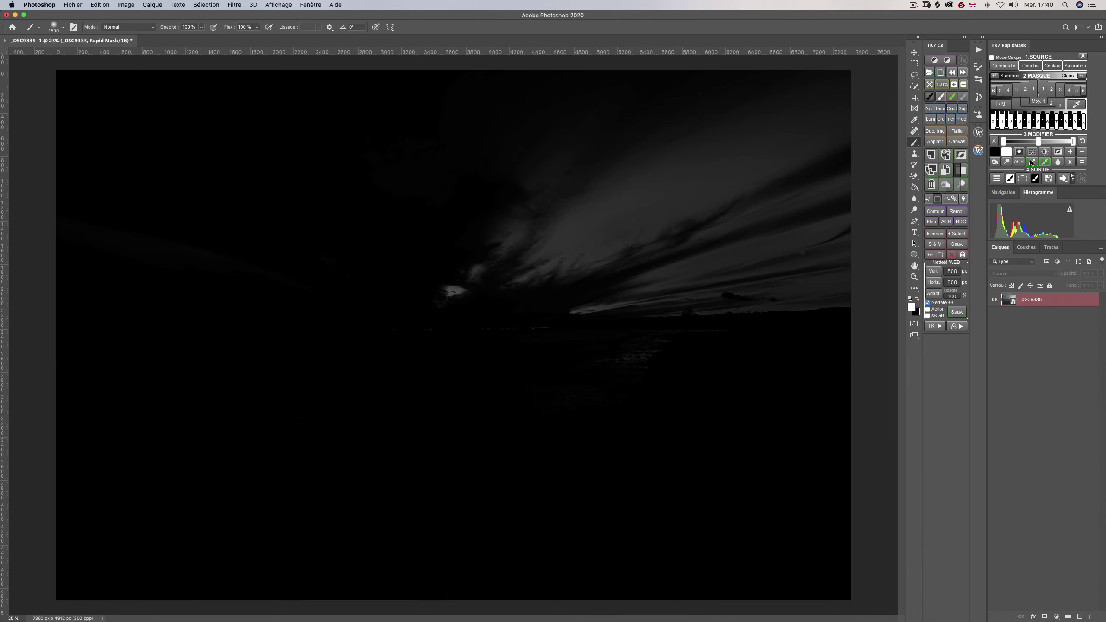
click(1032, 162)
click(1031, 163)
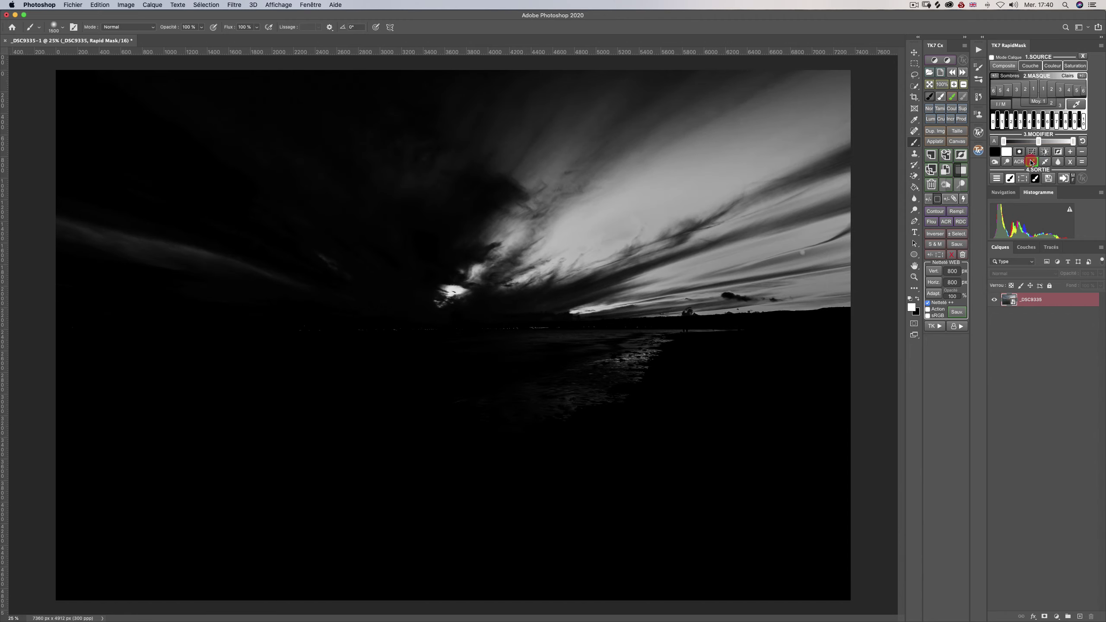
click(1059, 162)
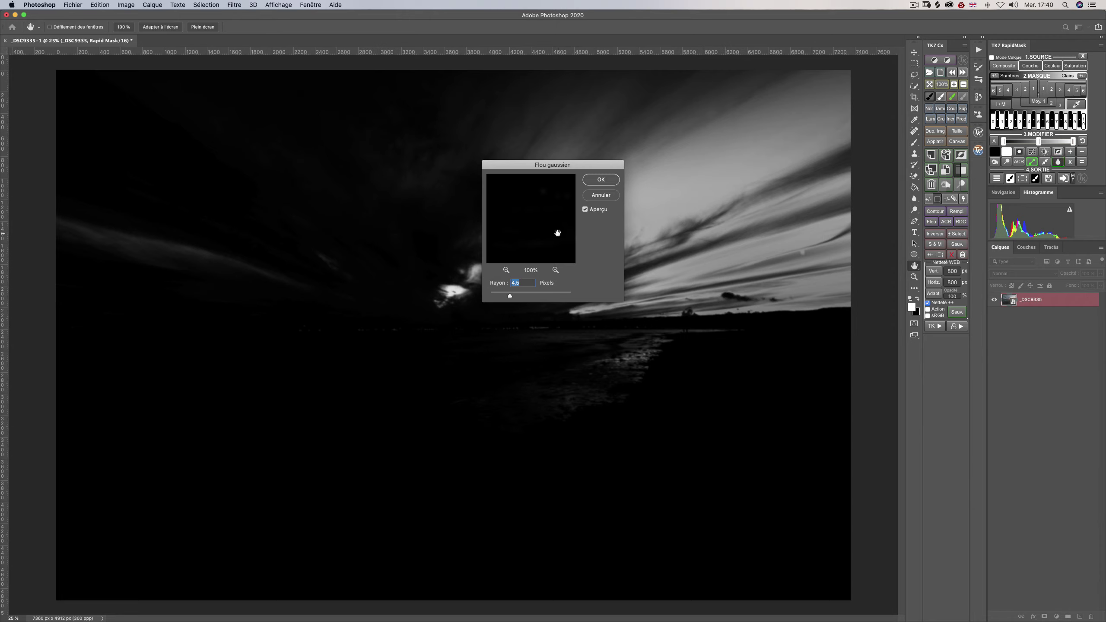
click(602, 180)
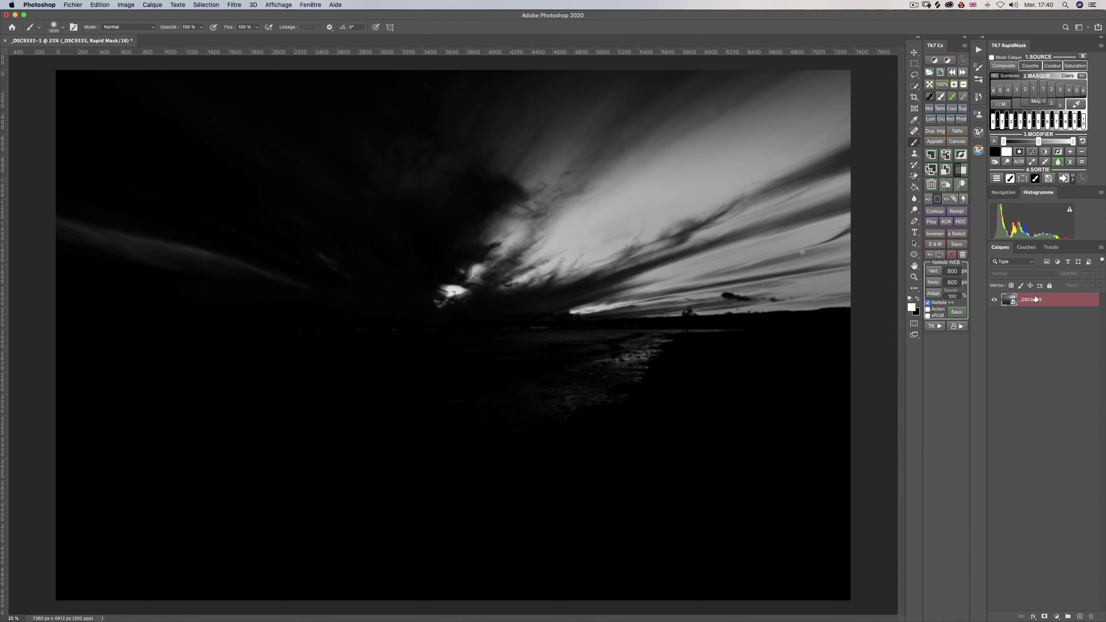
Step: Generate the Sombres 3 luminosity mask and brighten its midtones
click(1019, 89)
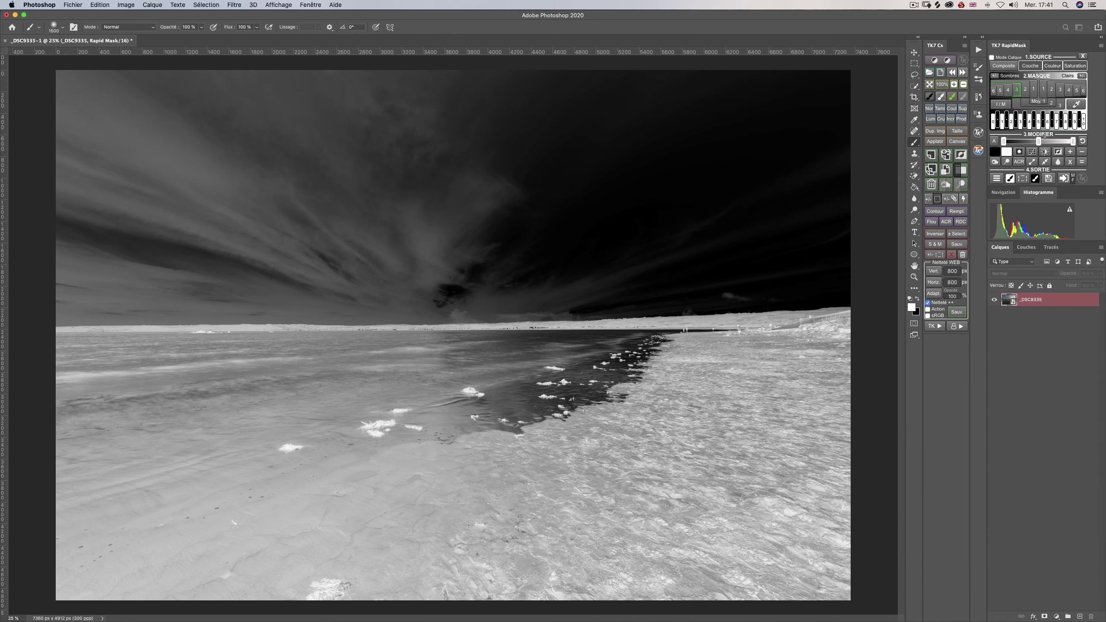
drag(1039, 142, 1029, 142)
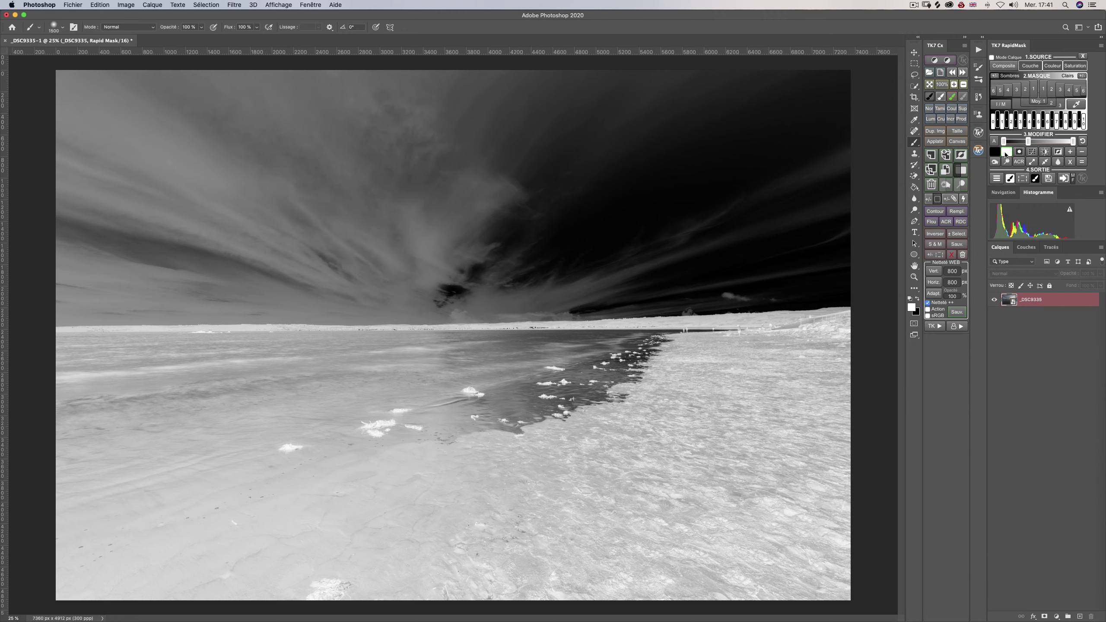
Step: Paint the mask black over the foreground beach along the lower part of the image
click(995, 152)
mouse_move(514, 536)
mouse_down()
mouse_move(795, 457)
mouse_move(785, 532)
mouse_move(602, 605)
mouse_move(153, 573)
mouse_move(851, 408)
mouse_move(840, 592)
mouse_move(223, 606)
mouse_up()
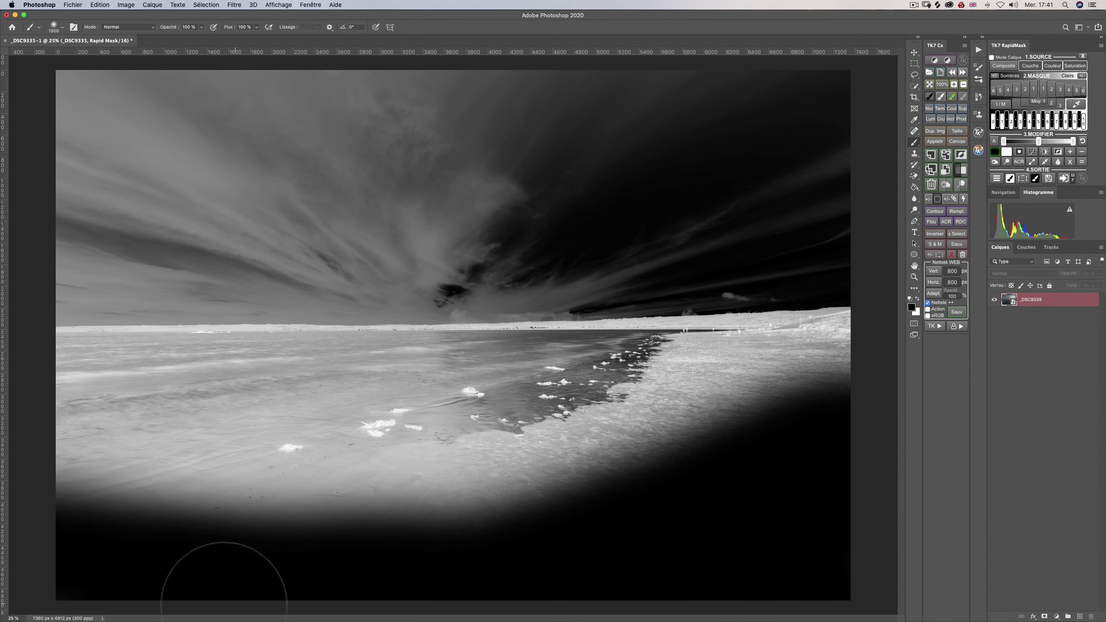
drag(876, 432, 819, 444)
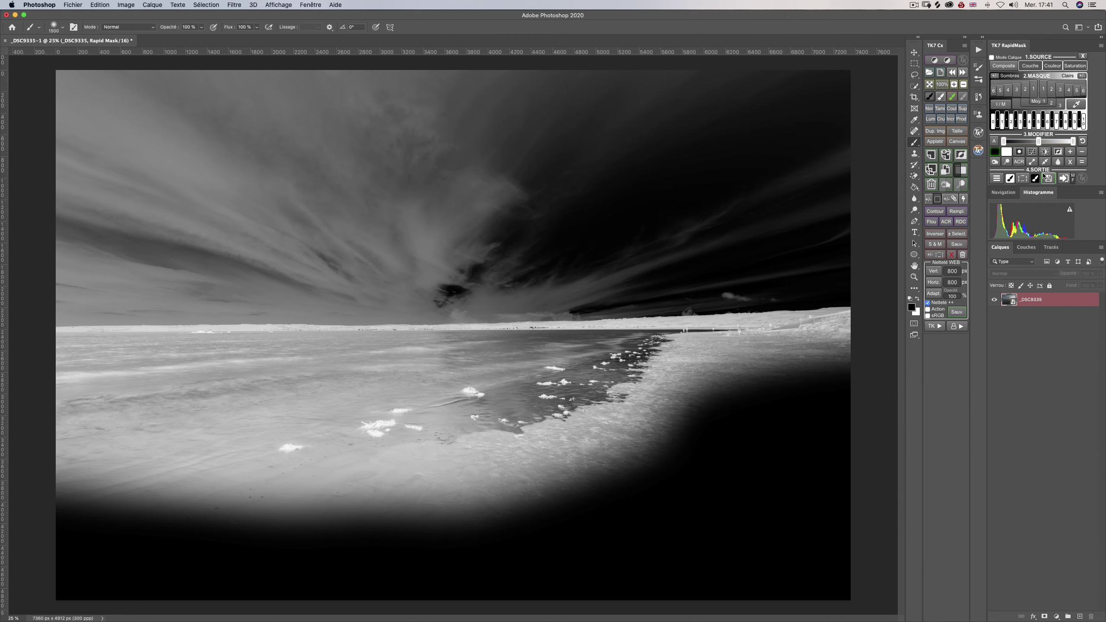
Step: Output the mask to a Courbes adjustment layer and raise the RGB curve at input 120 to output 157
click(997, 179)
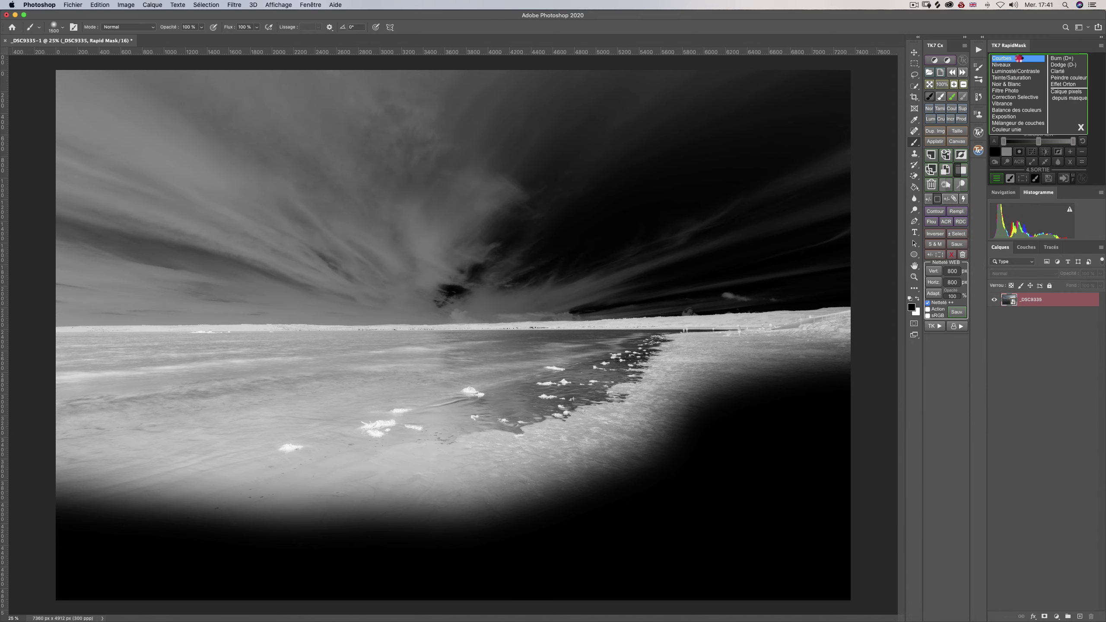
click(1019, 59)
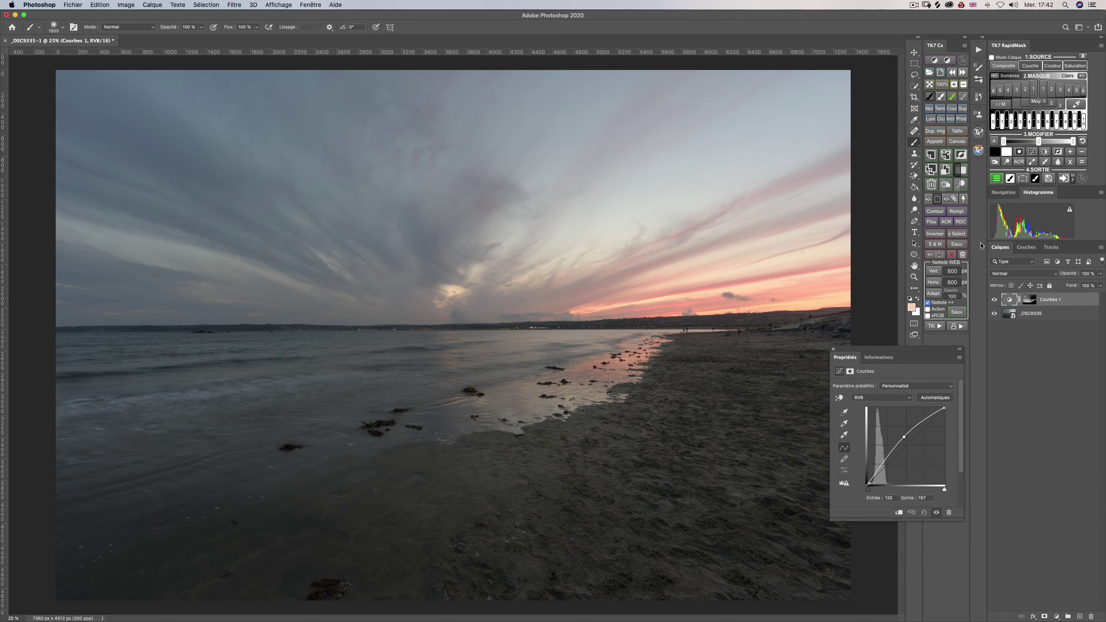
Step: Compare the image with the Courbes 1 layer's mask disabled and enabled, and with the layer hidden and shown
click(952, 258)
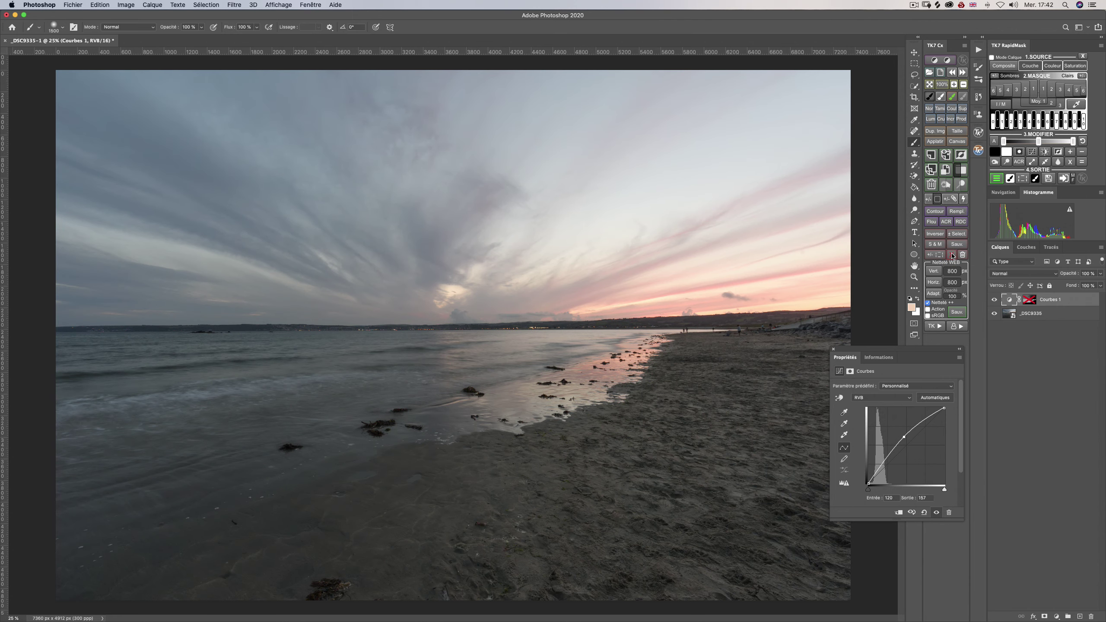
click(952, 256)
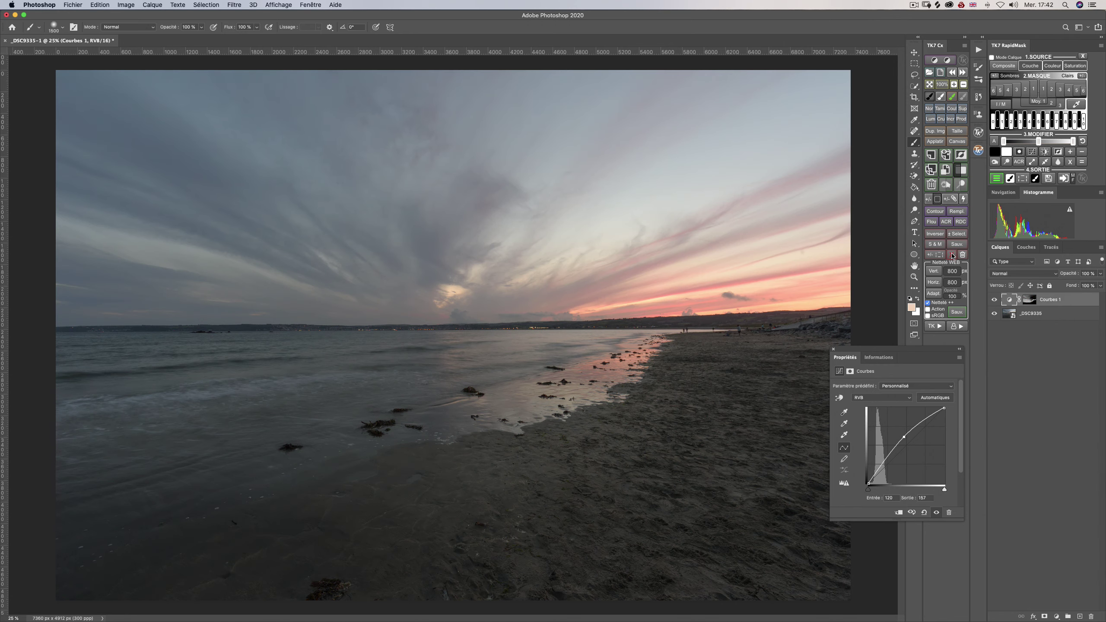
click(952, 255)
click(952, 255)
click(995, 300)
click(994, 300)
click(994, 300)
click(994, 299)
click(994, 300)
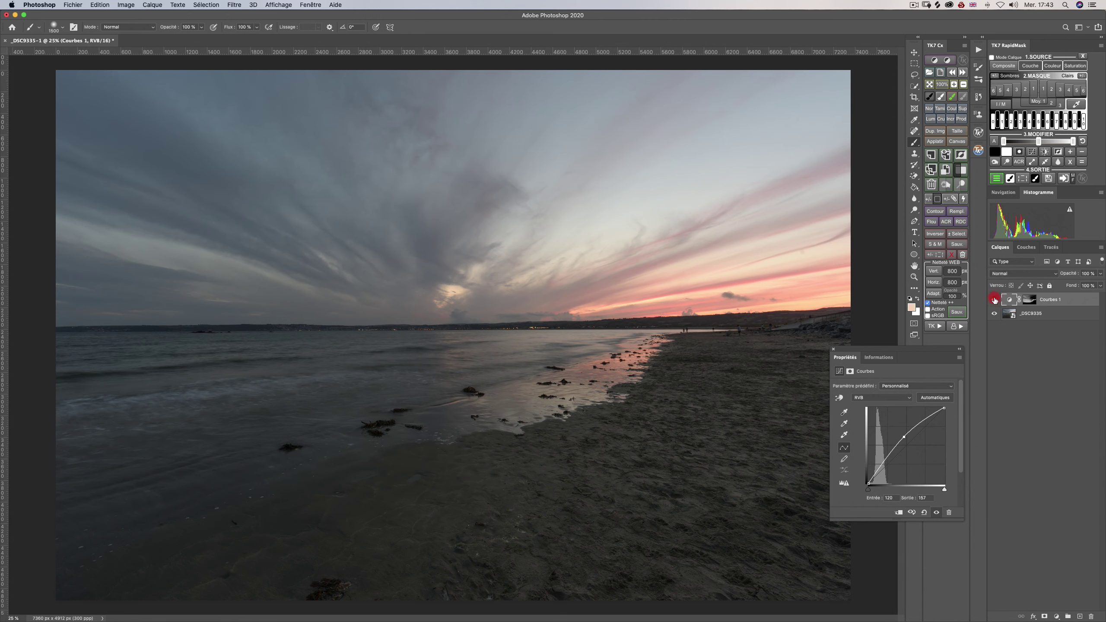
click(995, 300)
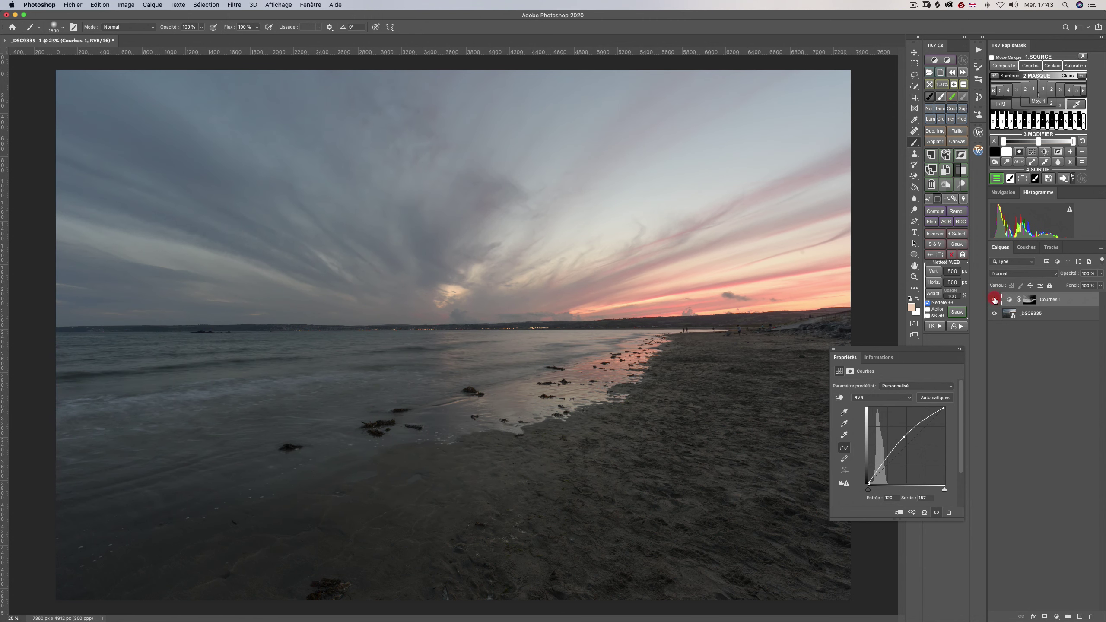
click(951, 255)
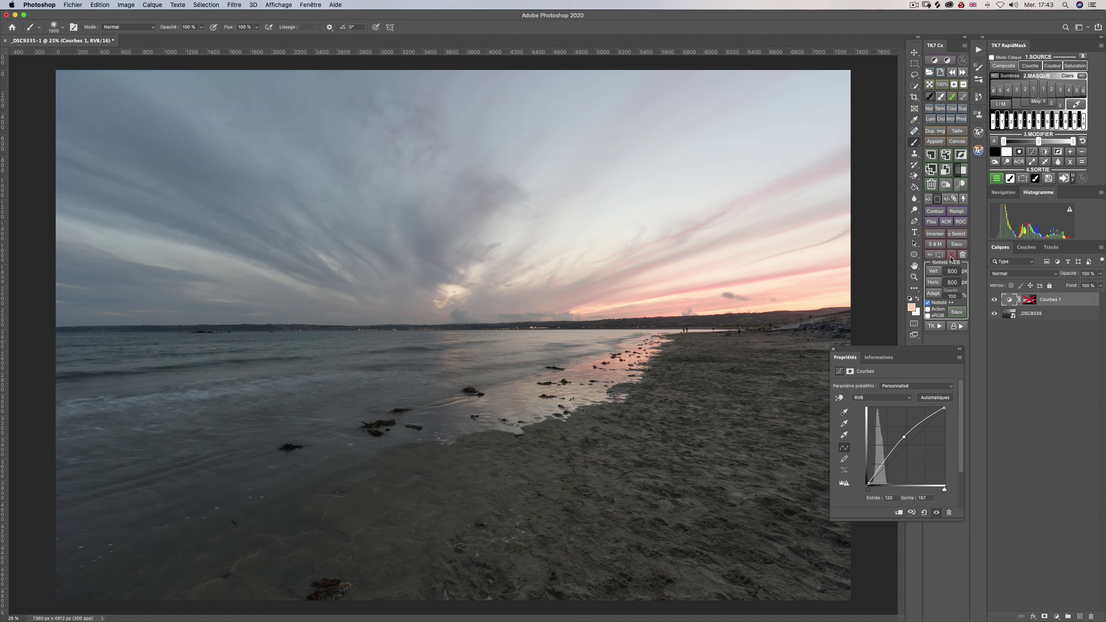
click(952, 255)
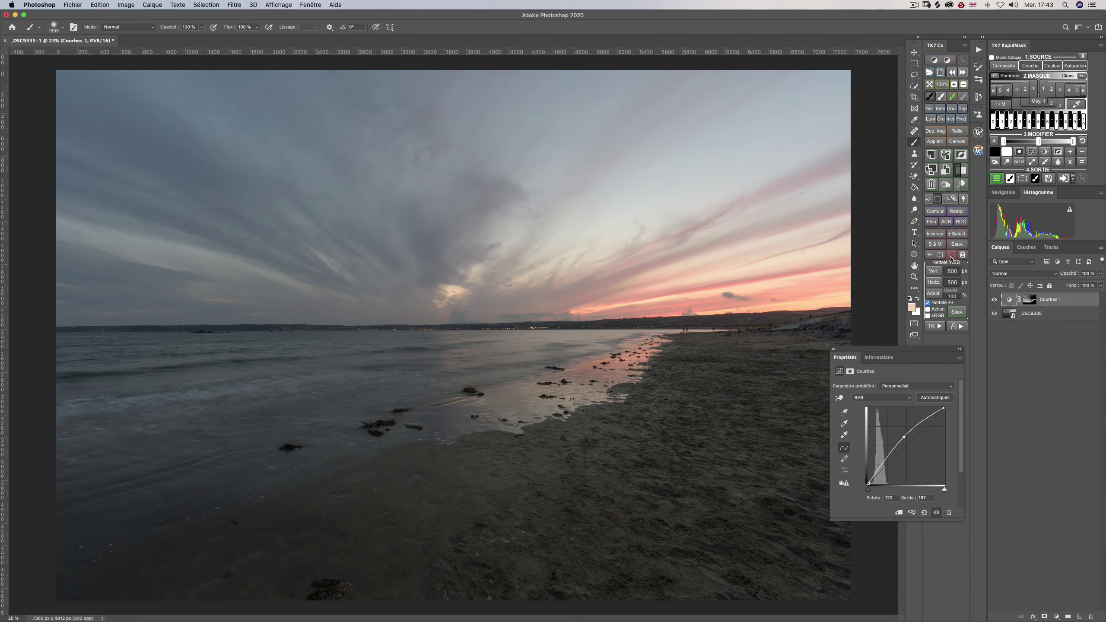
Step: Display the Courbes 1 layer's mask on its own, then return to the normal image view
click(1028, 300)
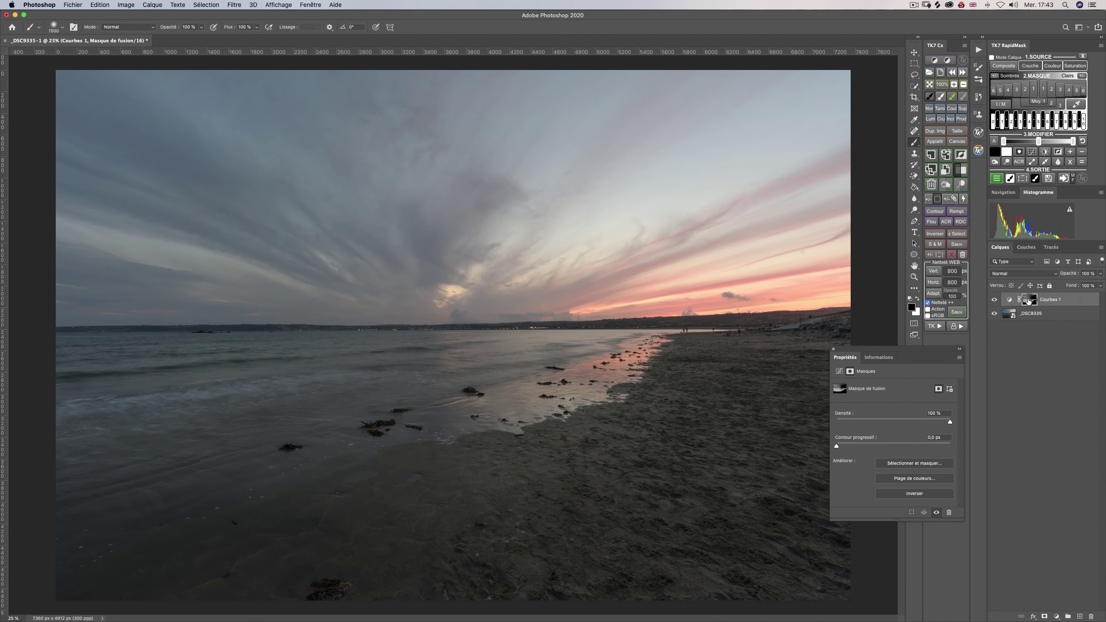
alt+click(1028, 300)
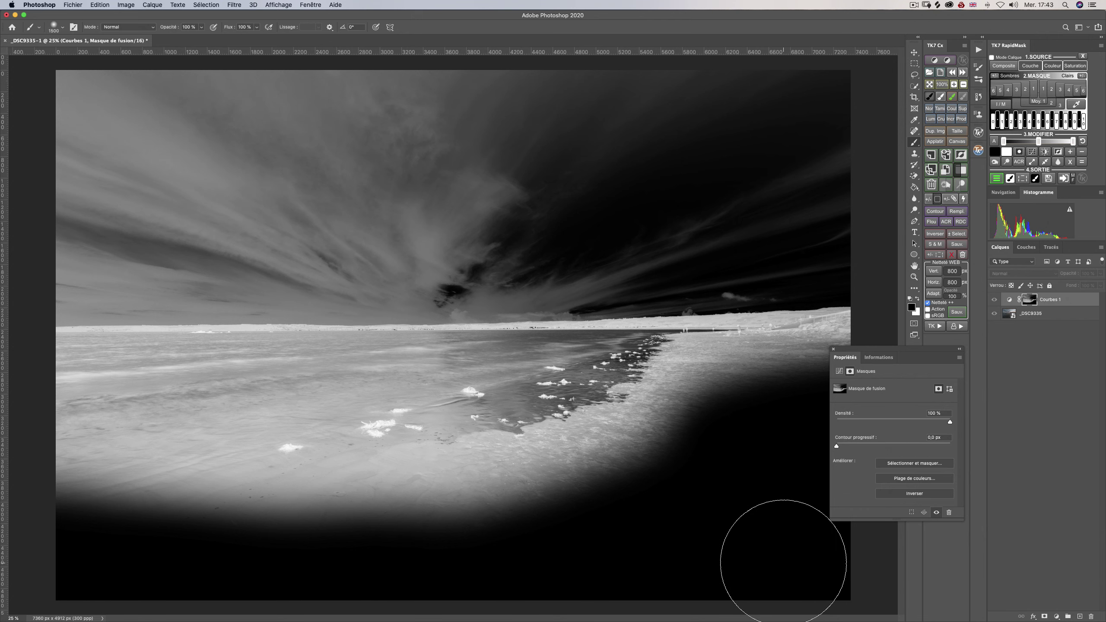
alt+click(1029, 300)
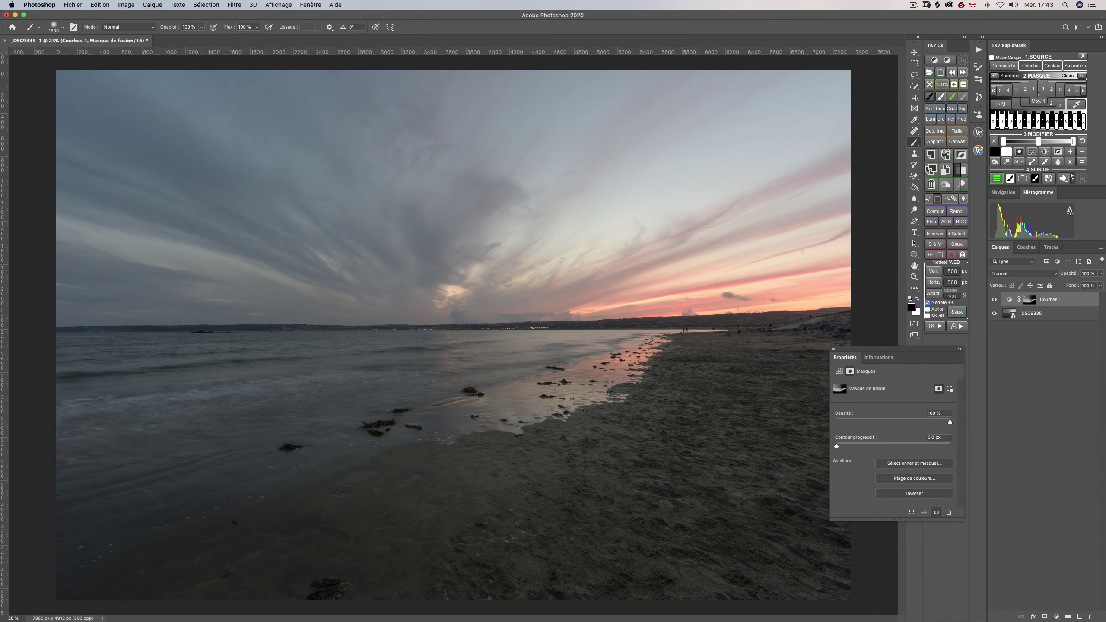
Step: Delete the Courbes 1 layer and rasterize the remaining photo layer
drag(1004, 299, 1091, 616)
right_click(1080, 299)
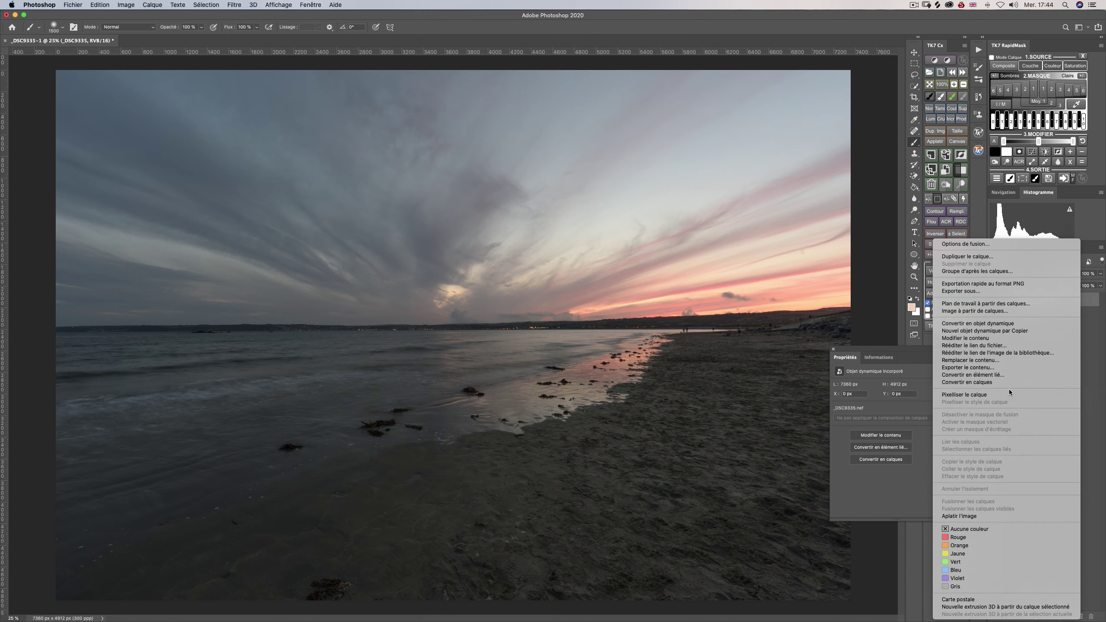
click(1010, 395)
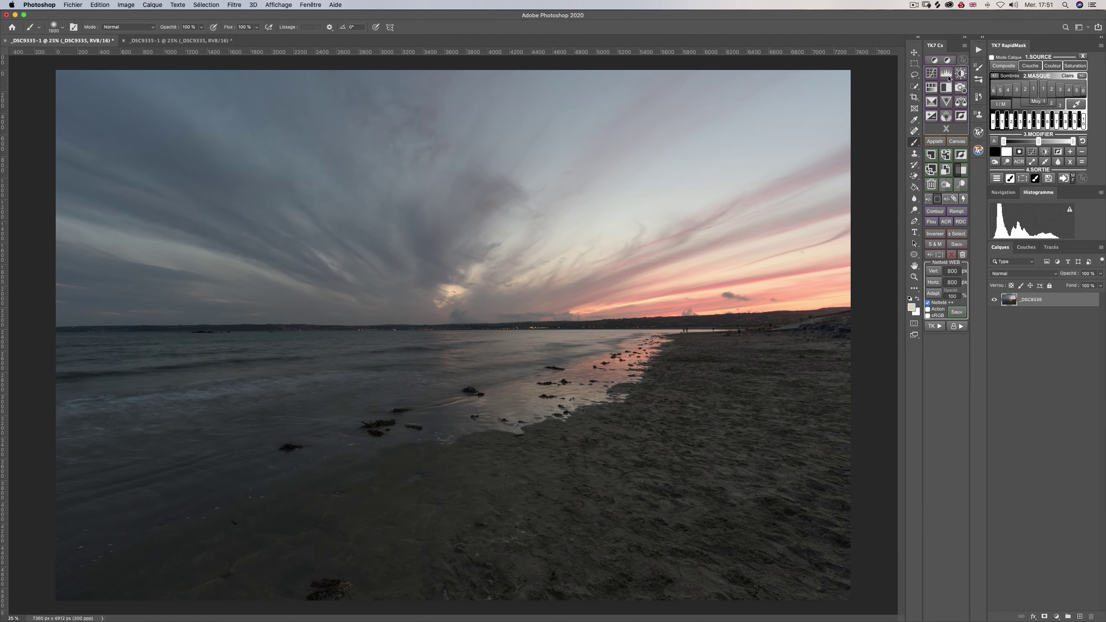
Step: Add a Niveaux adjustment layer and set its RGB input levels to 11, 1,15 and 237
click(948, 75)
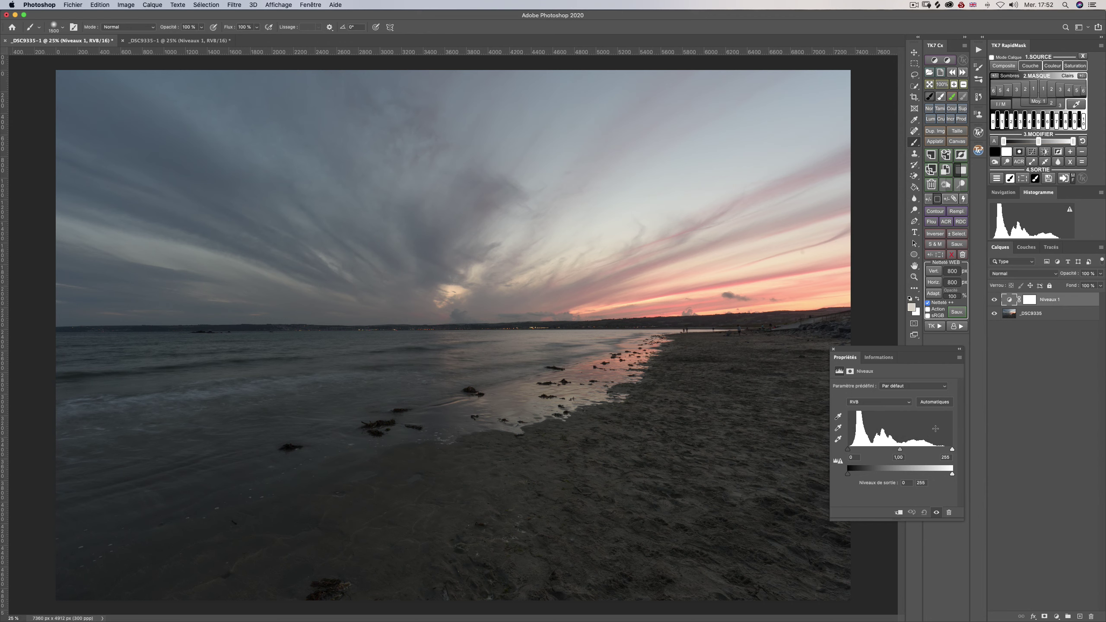
drag(938, 355, 988, 369)
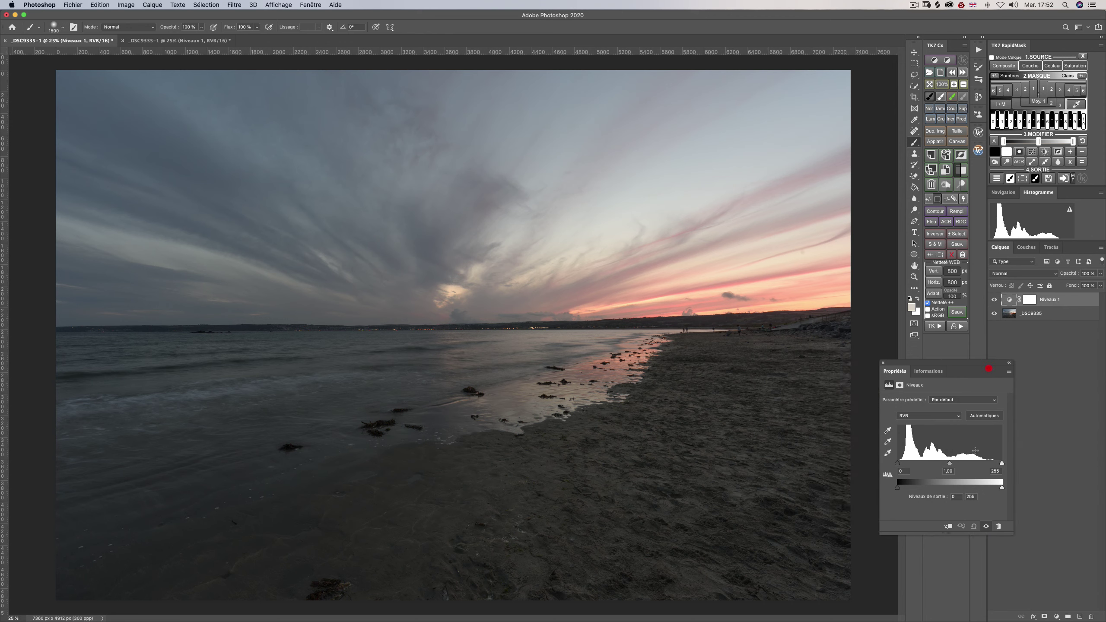
drag(1002, 464, 995, 466)
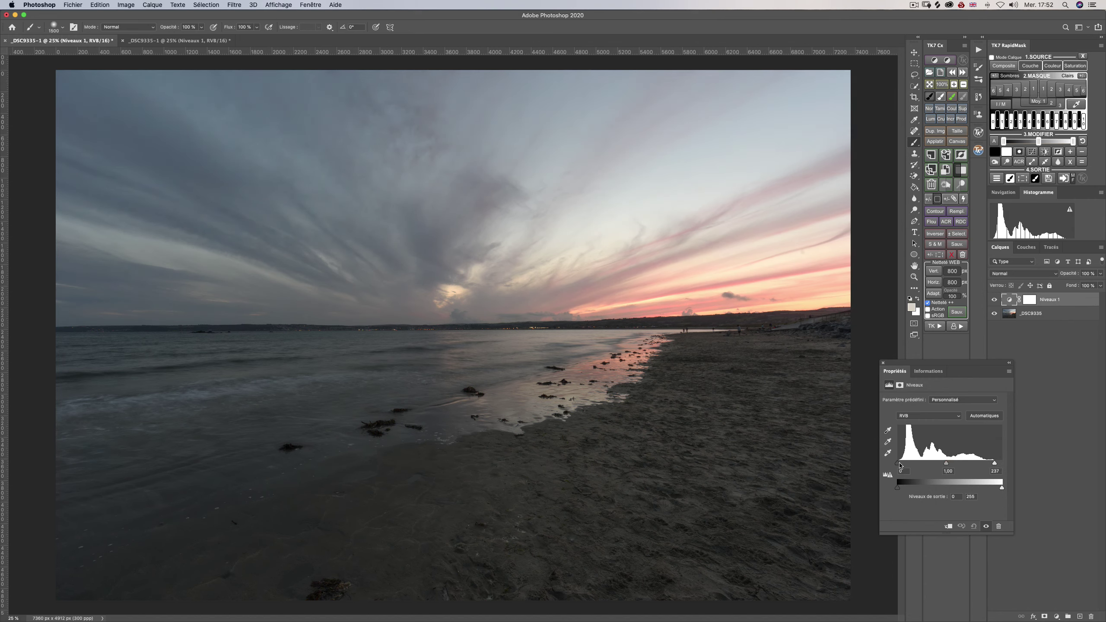
drag(900, 466, 944, 462)
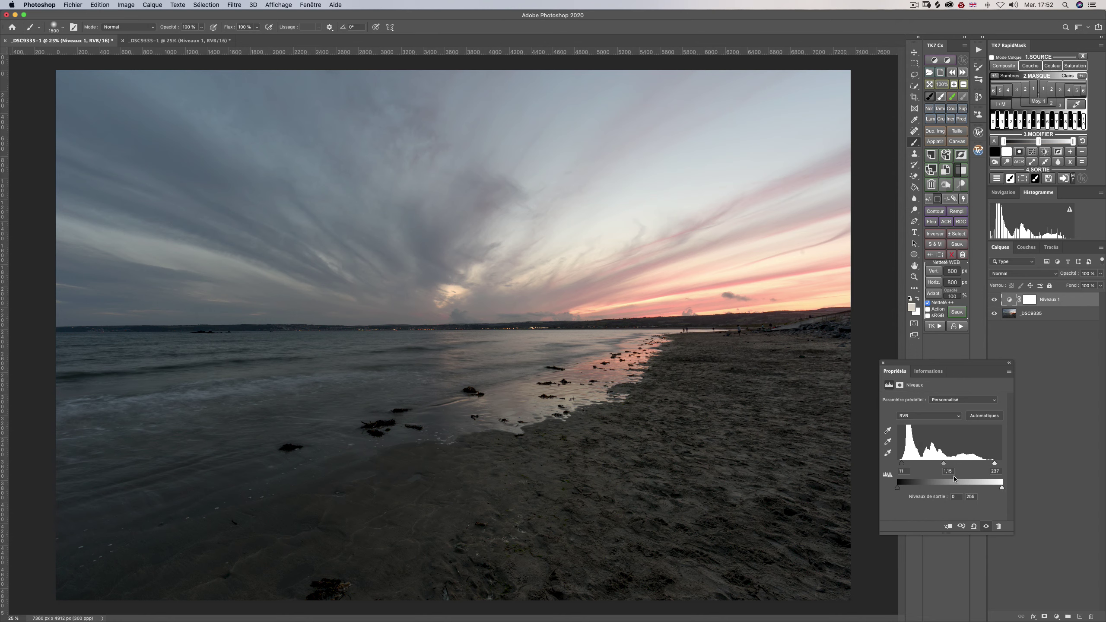
Step: Try raising the black output level of the Niveaux adjustment to 73, then return it to 0
drag(897, 488, 900, 490)
click(901, 489)
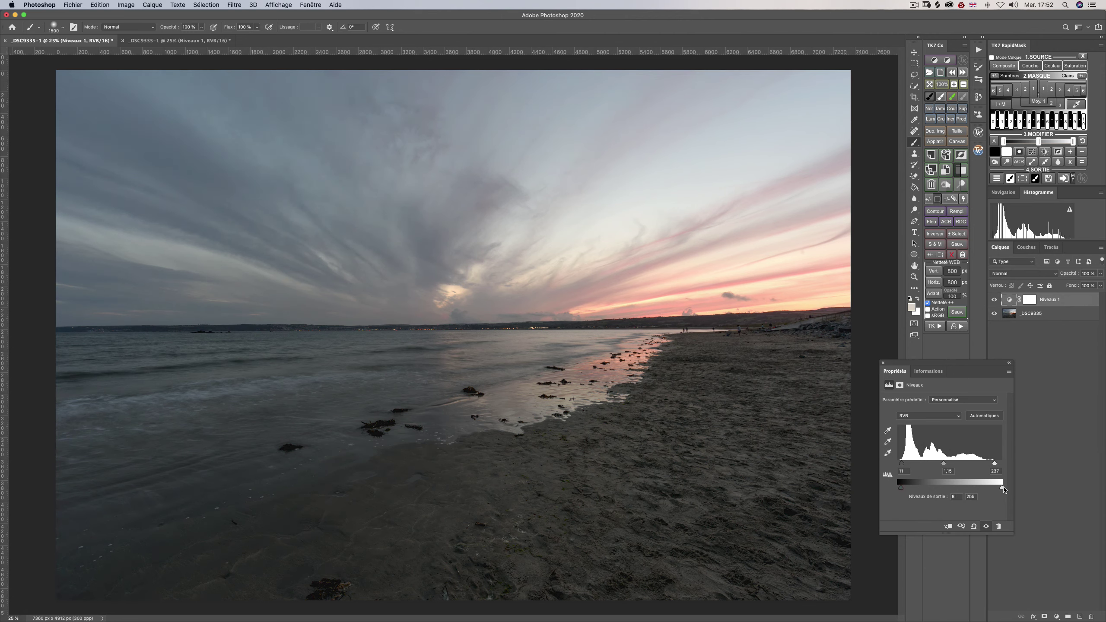
drag(1002, 488, 1003, 489)
click(1052, 317)
drag(902, 488, 928, 487)
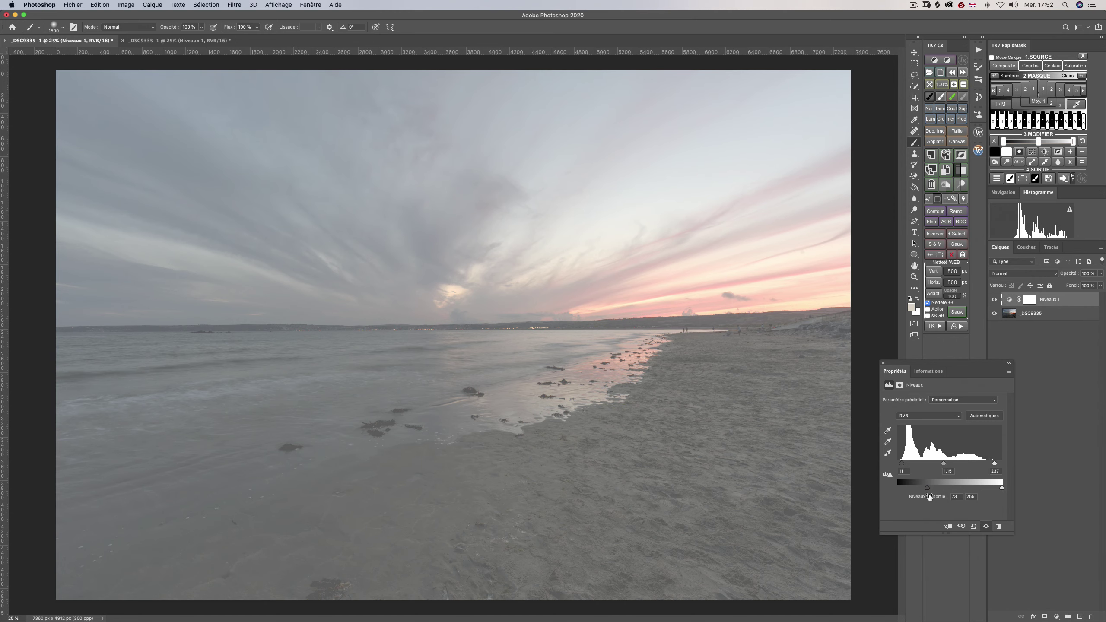
drag(929, 490, 869, 491)
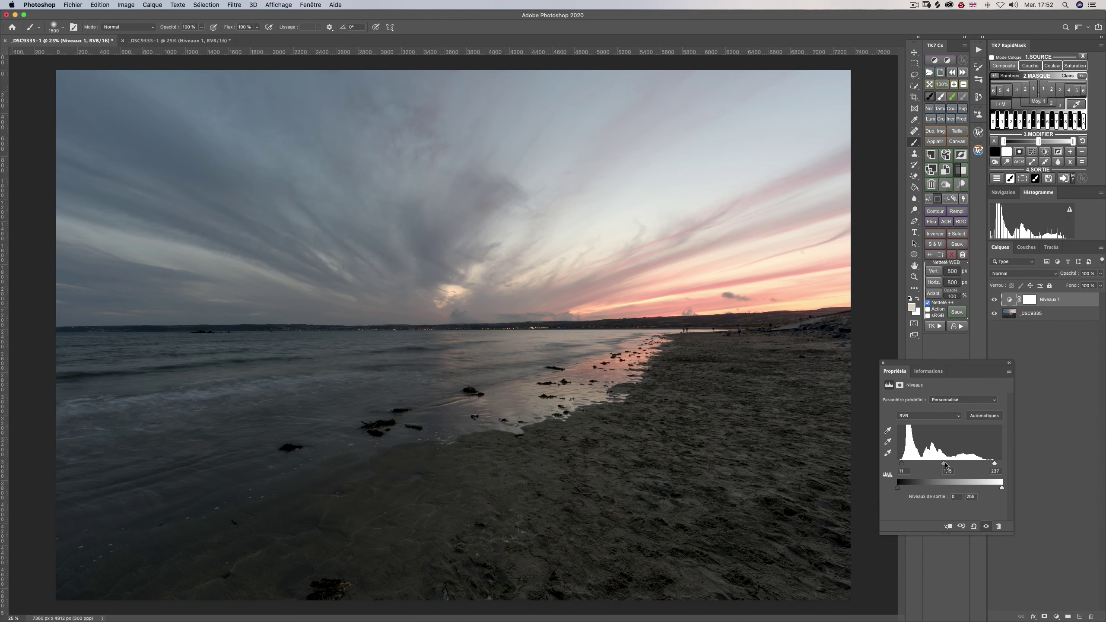
Step: Set the Niveaux midtone input to 1,11 and turn on Mode Calque in RapidMask
drag(944, 464, 945, 462)
click(992, 57)
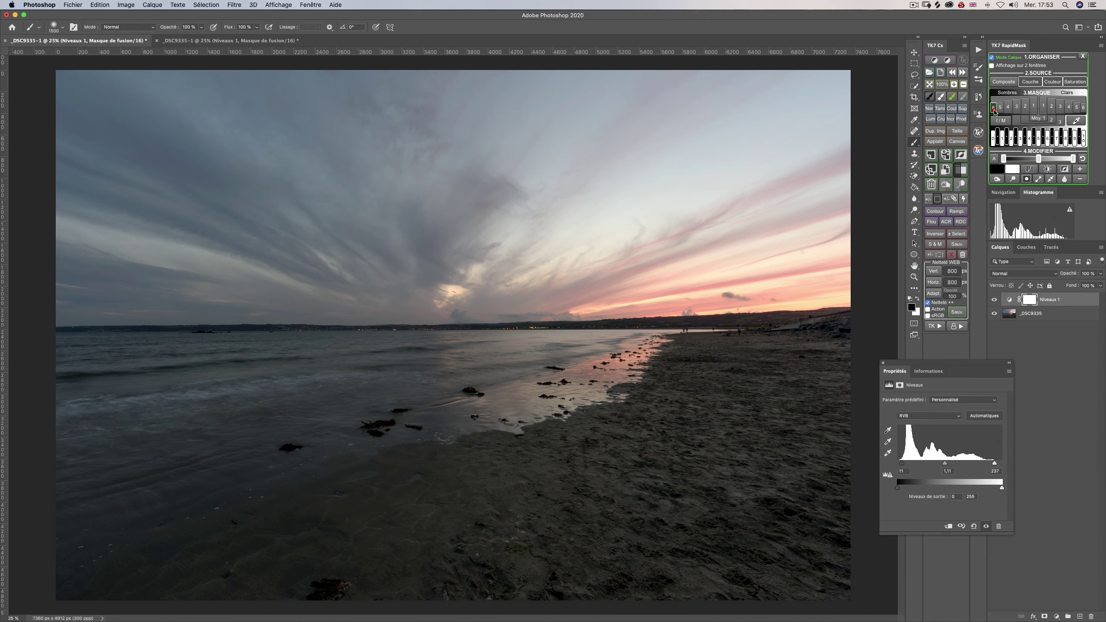
Step: Apply luminosity masks in turn to the Niveaux 1 layer mask, from Sombres 6 through to Clairs 4
click(993, 109)
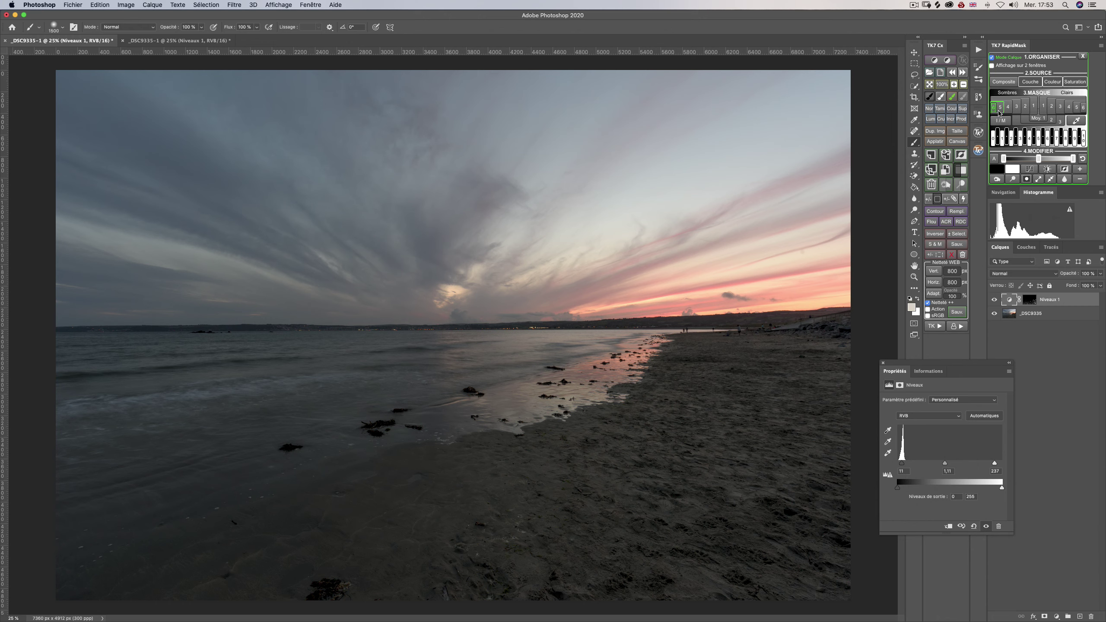
click(999, 112)
click(1009, 108)
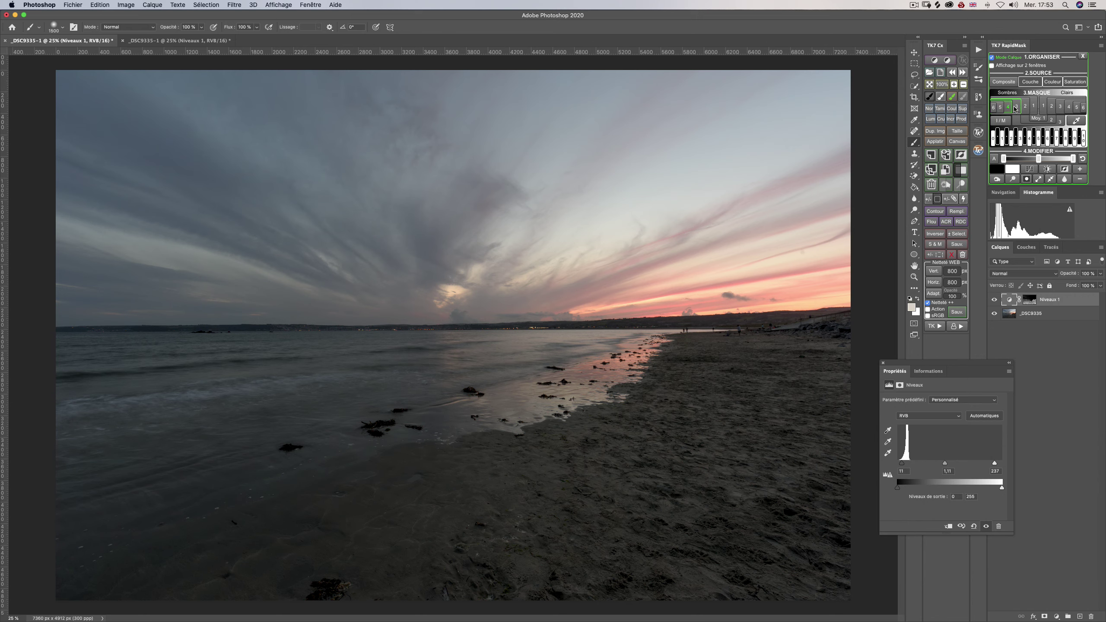
click(1017, 107)
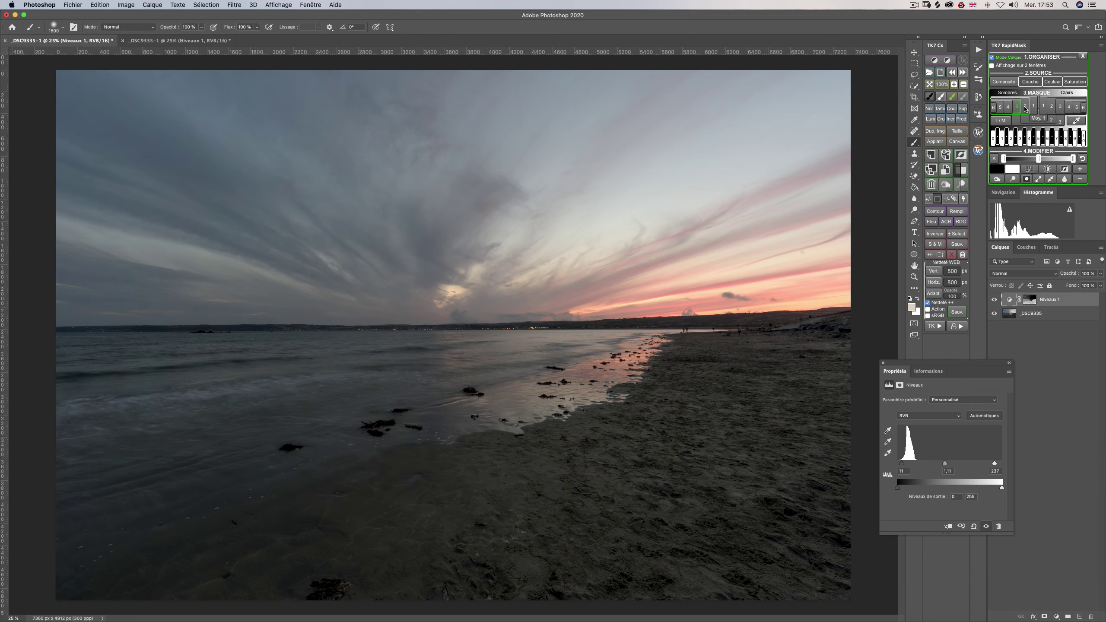
click(1027, 107)
click(1037, 107)
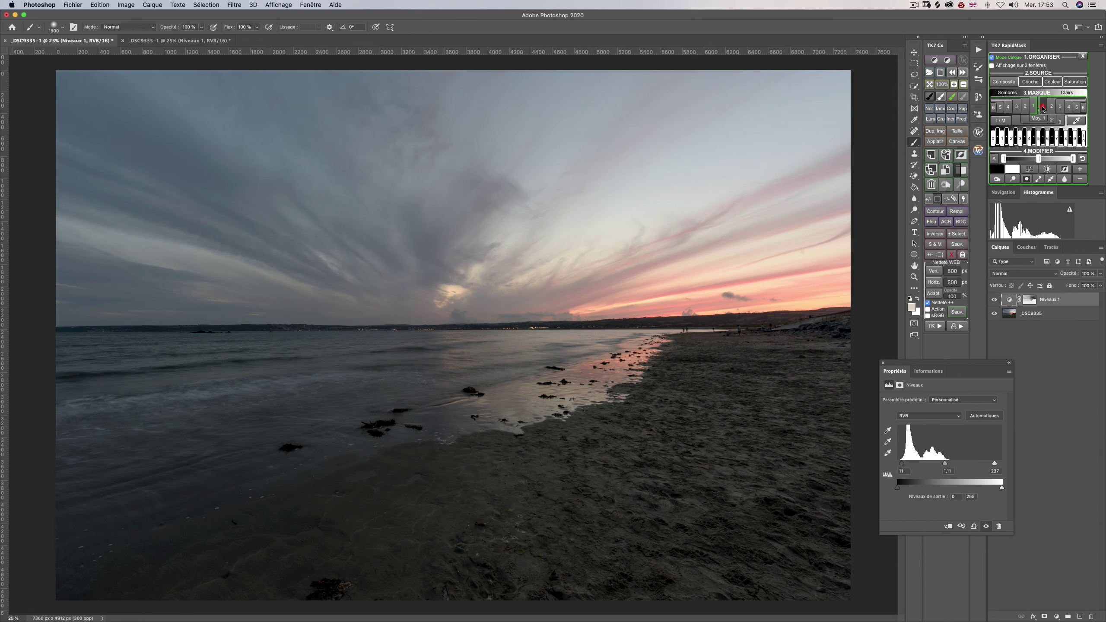
click(1044, 106)
click(1052, 108)
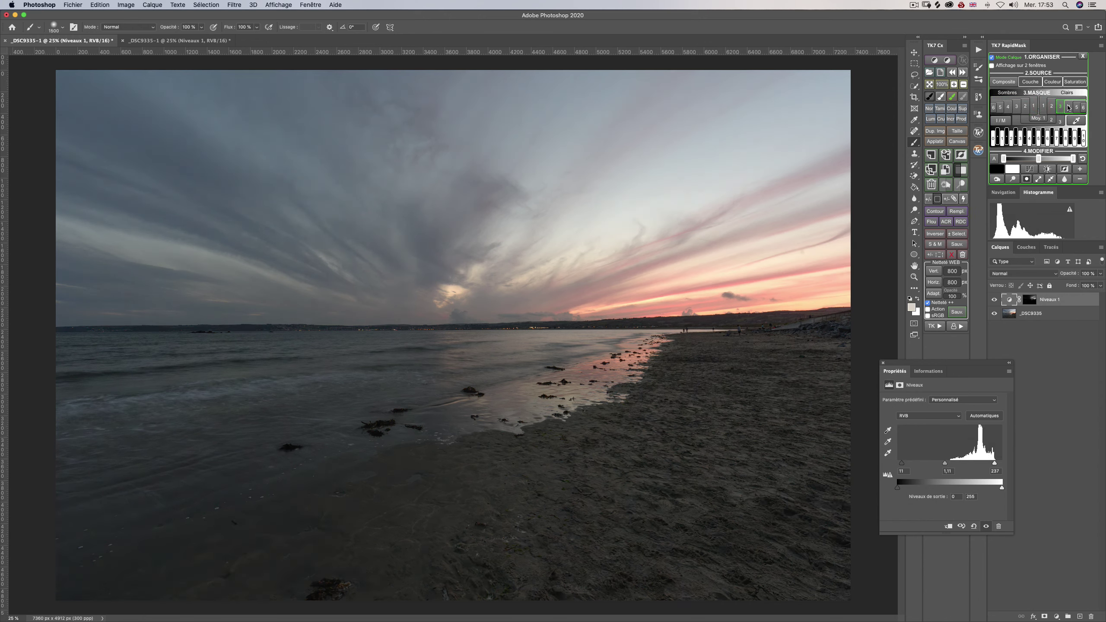
click(1068, 108)
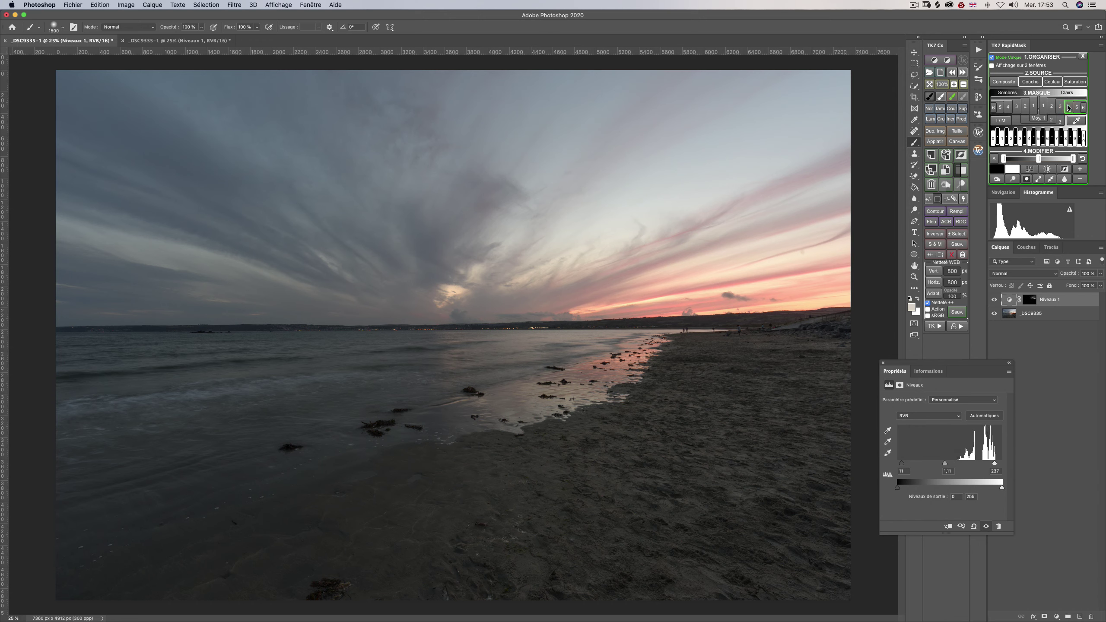
Step: Generate a zone mask on the Niveaux 1 layer from a tone sampled on the beach
click(1072, 122)
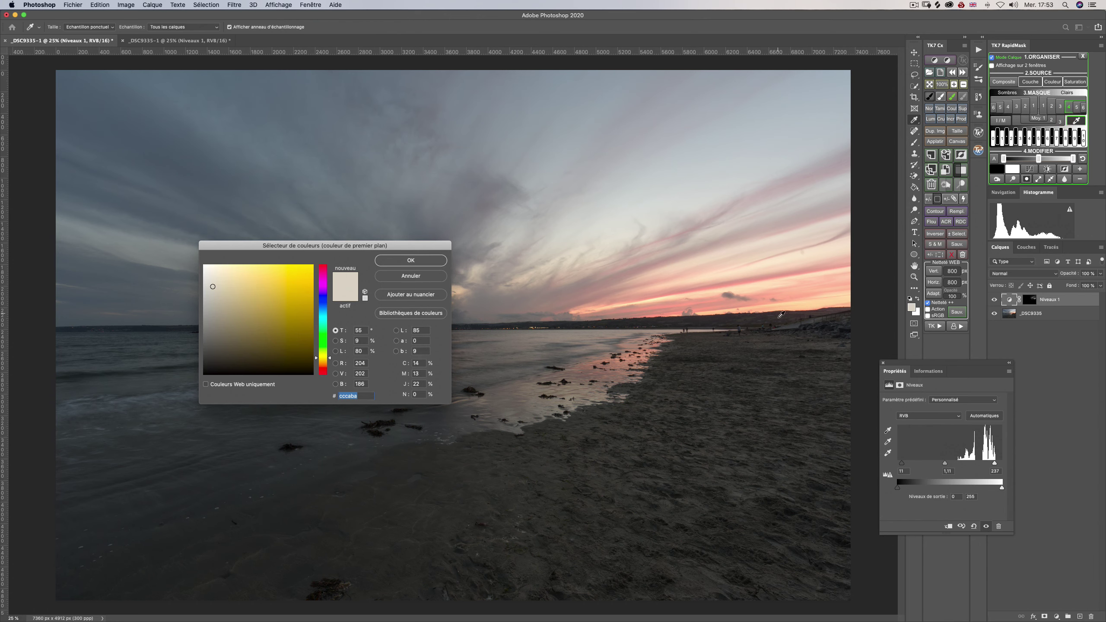
click(639, 440)
click(415, 258)
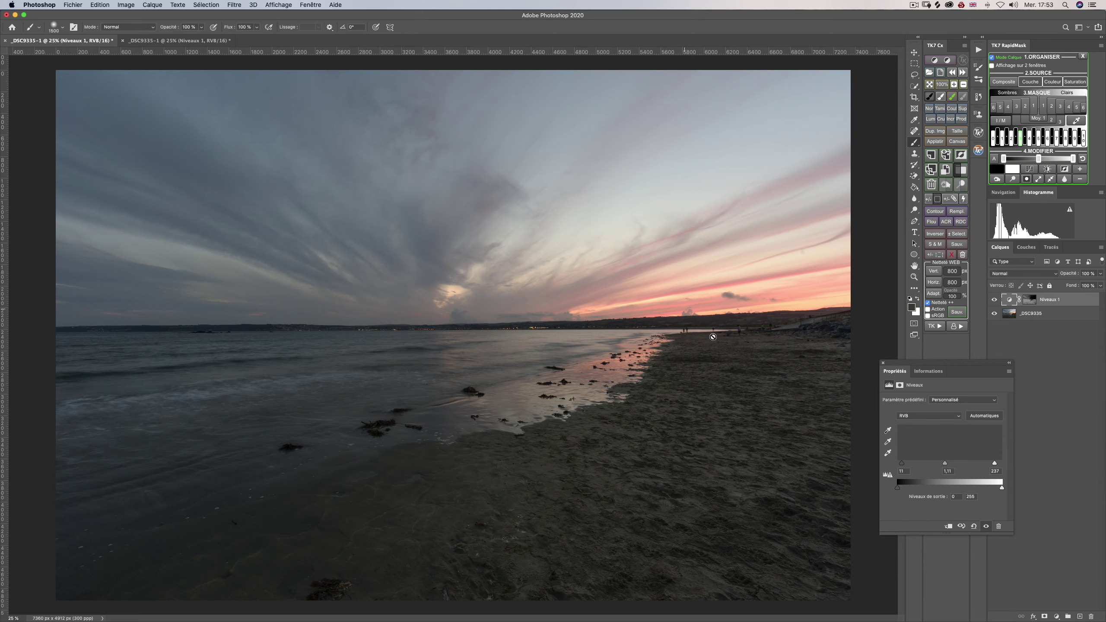
Step: Compare the image with the Niveaux 1 layer hidden and shown, and with its mask disabled and enabled
click(995, 301)
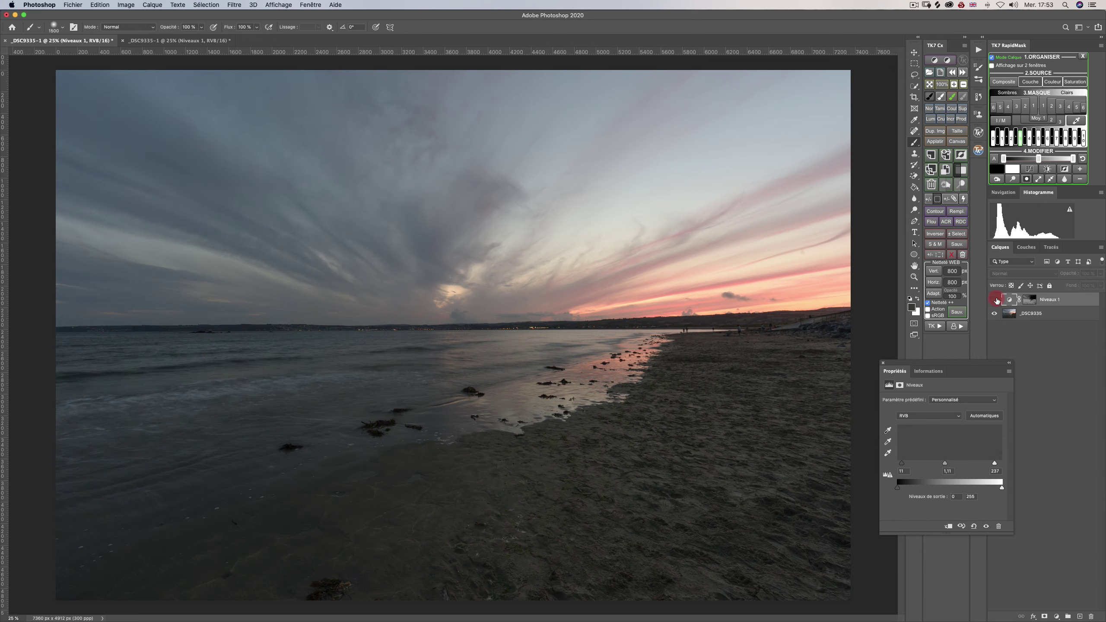
click(996, 301)
click(996, 301)
click(996, 300)
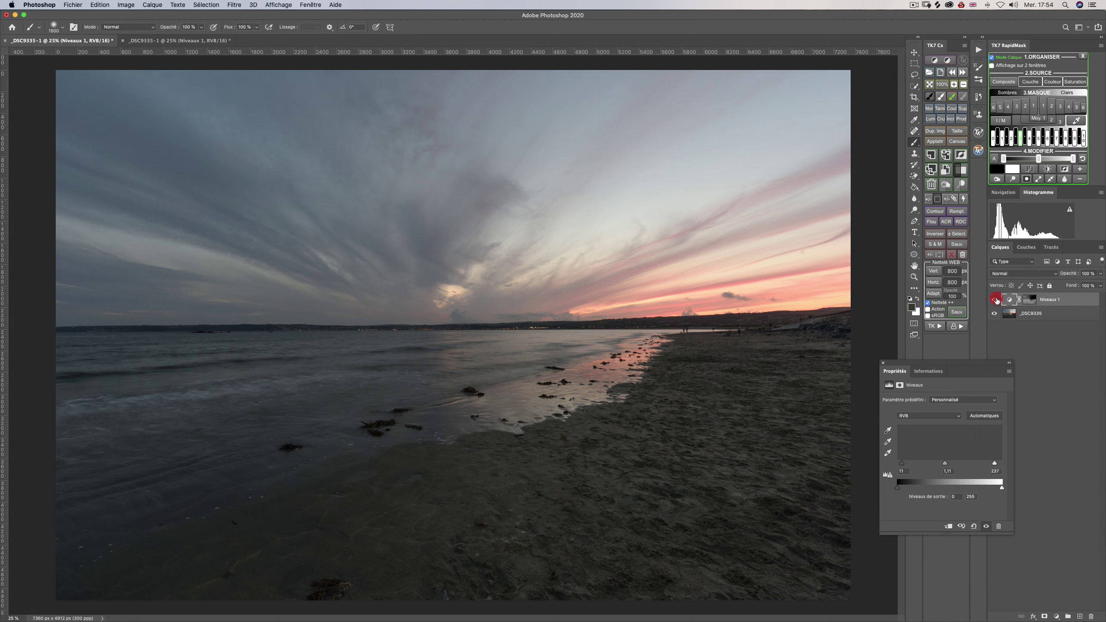
click(996, 301)
click(996, 300)
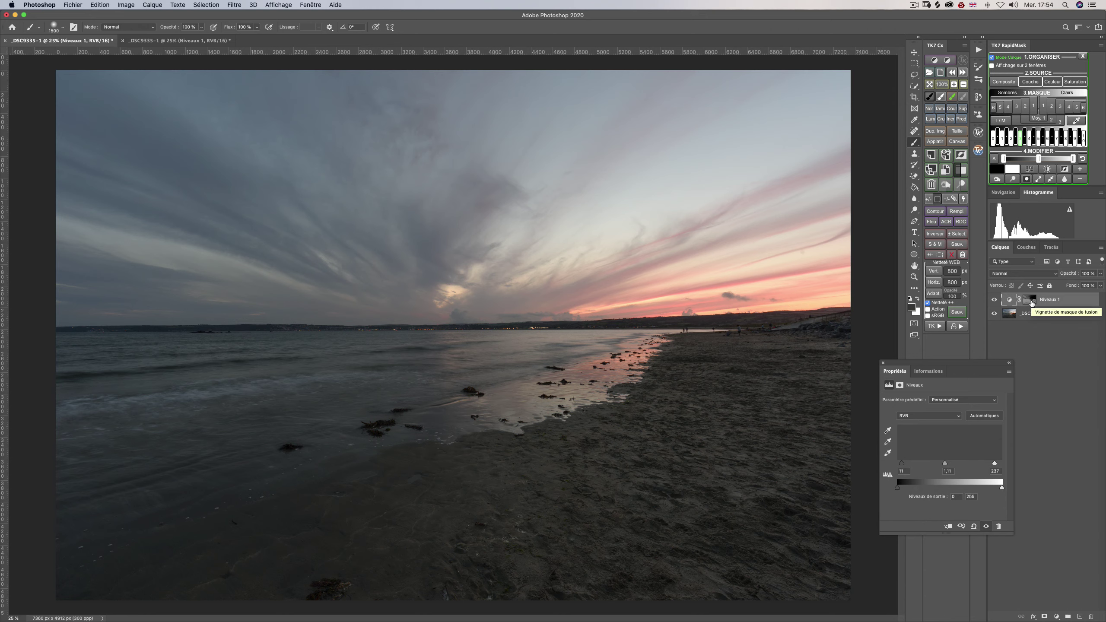
click(952, 256)
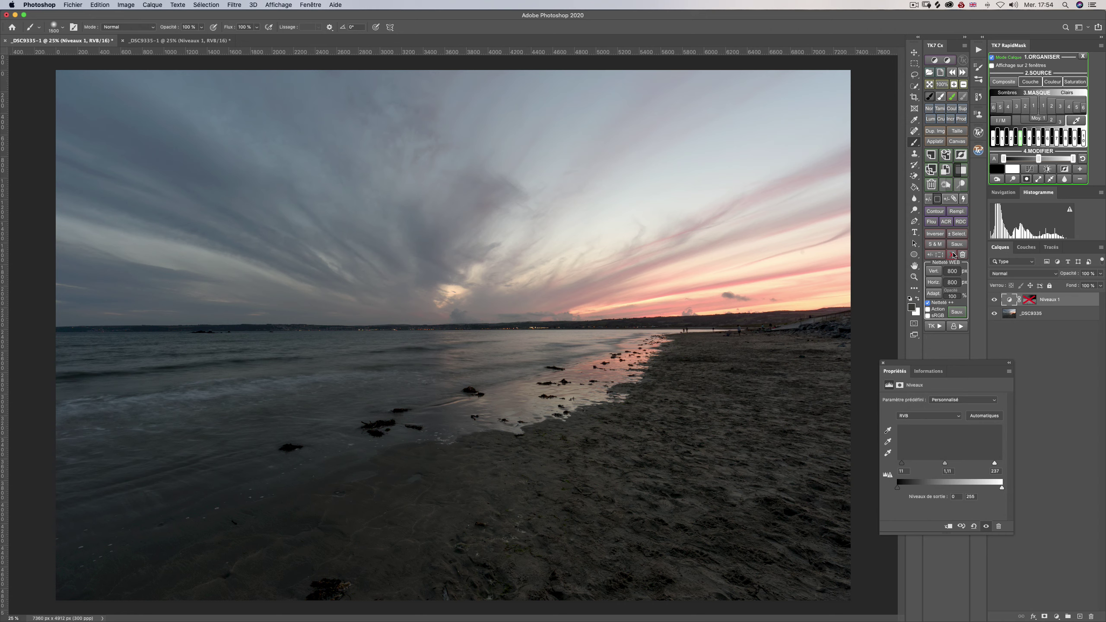
click(953, 255)
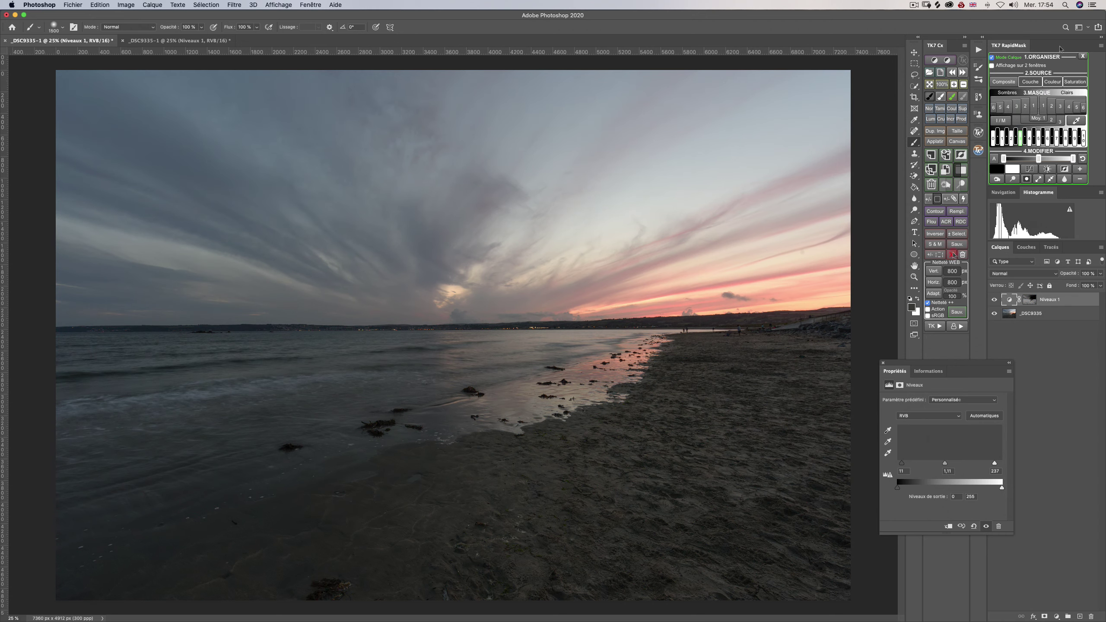
Step: Turn on the two-window display and arrange the mask and photo windows with the Horizontale layout
click(992, 66)
click(992, 66)
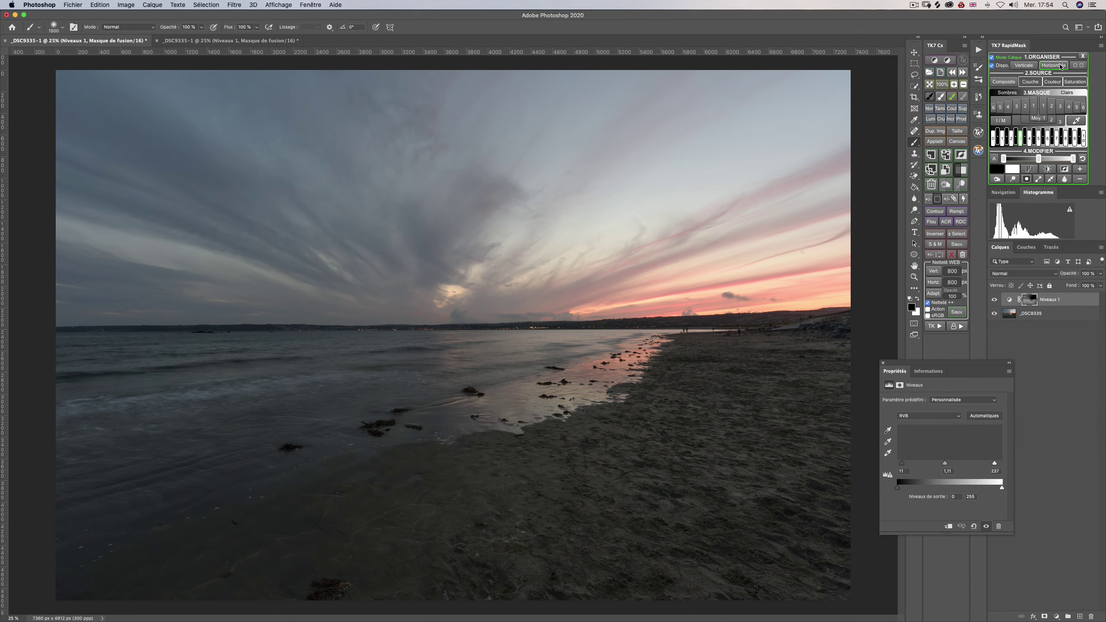
click(1059, 65)
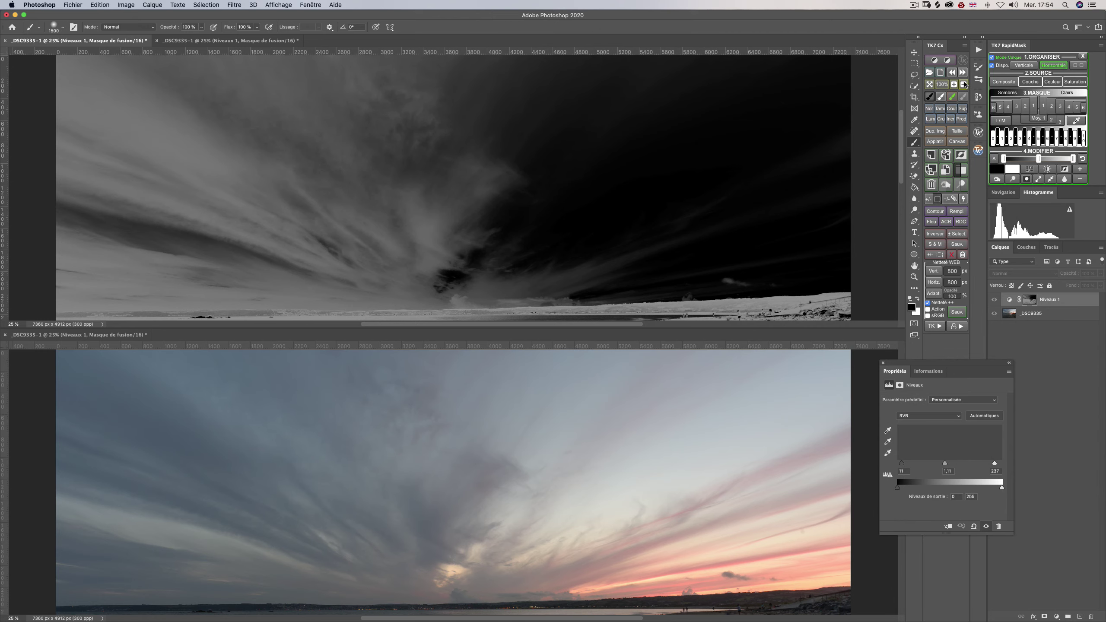
Step: Zoom the mask window to 12,5 % and match the photo window's zoom to it
click(965, 85)
click(966, 85)
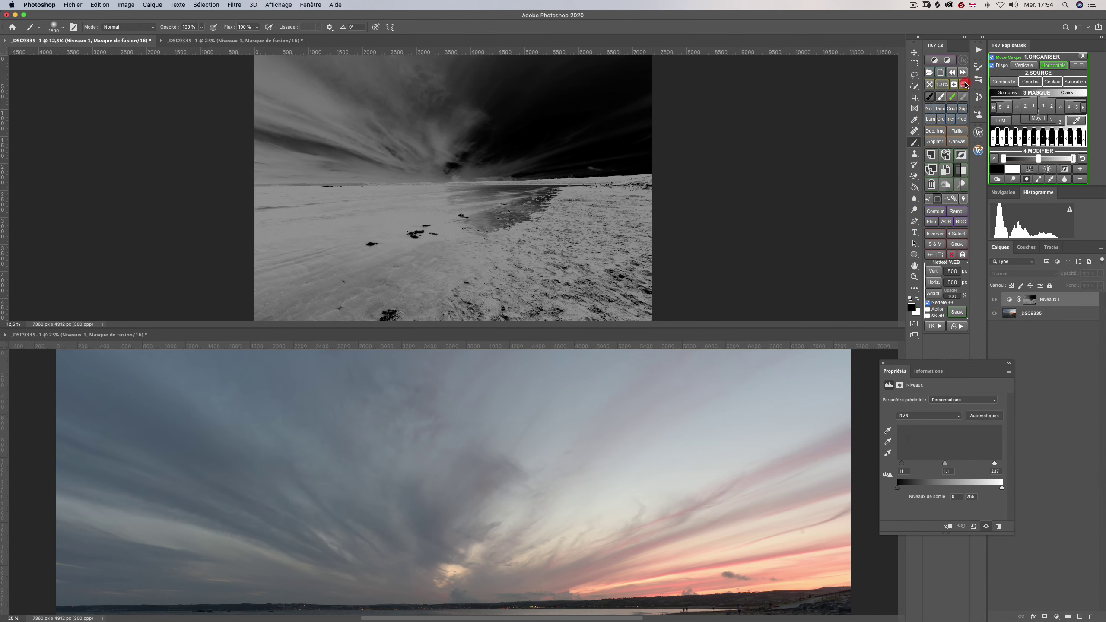
click(966, 85)
click(965, 85)
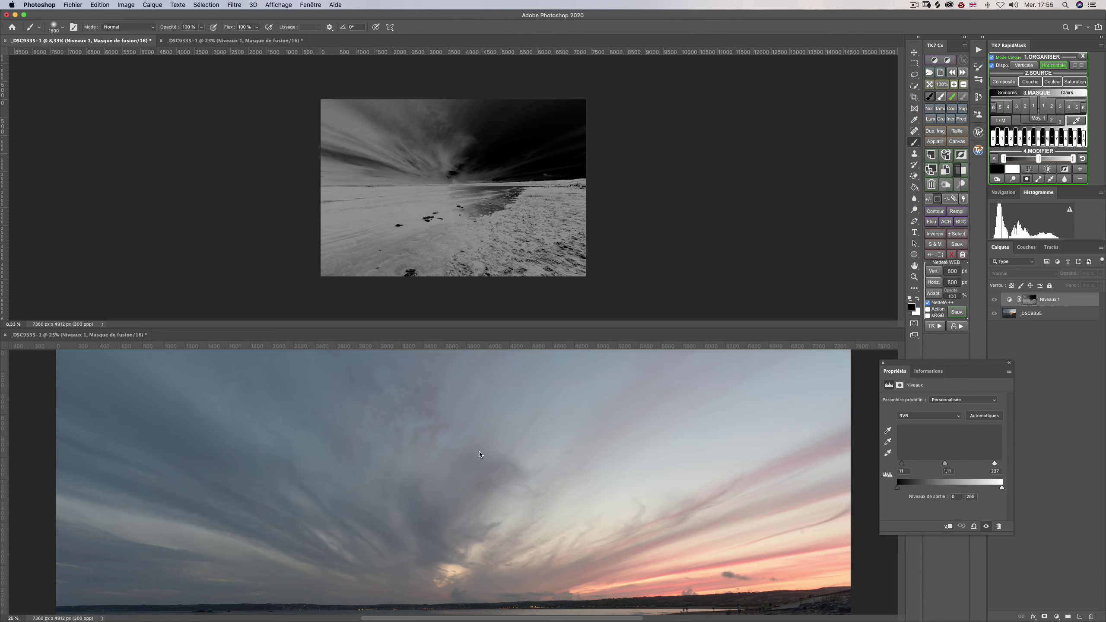
click(1078, 66)
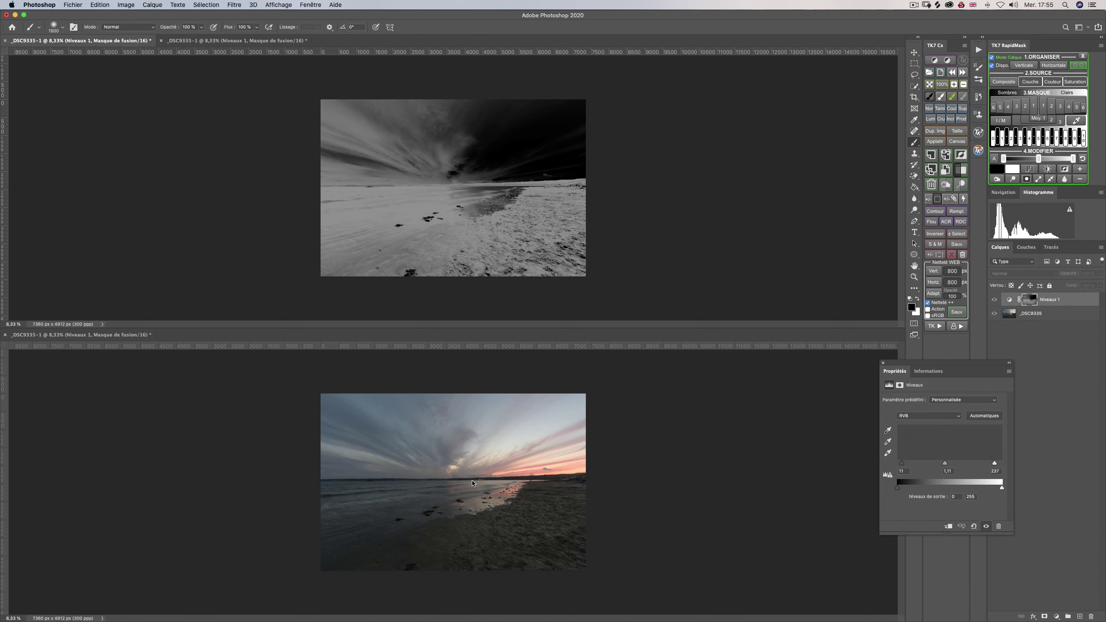
click(953, 84)
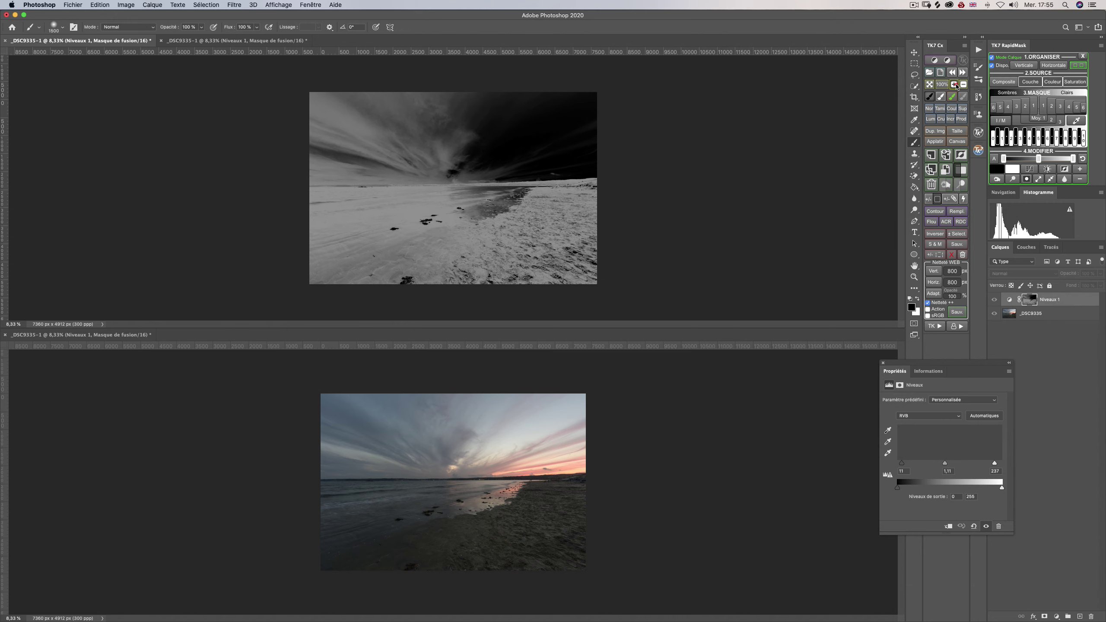
click(1078, 65)
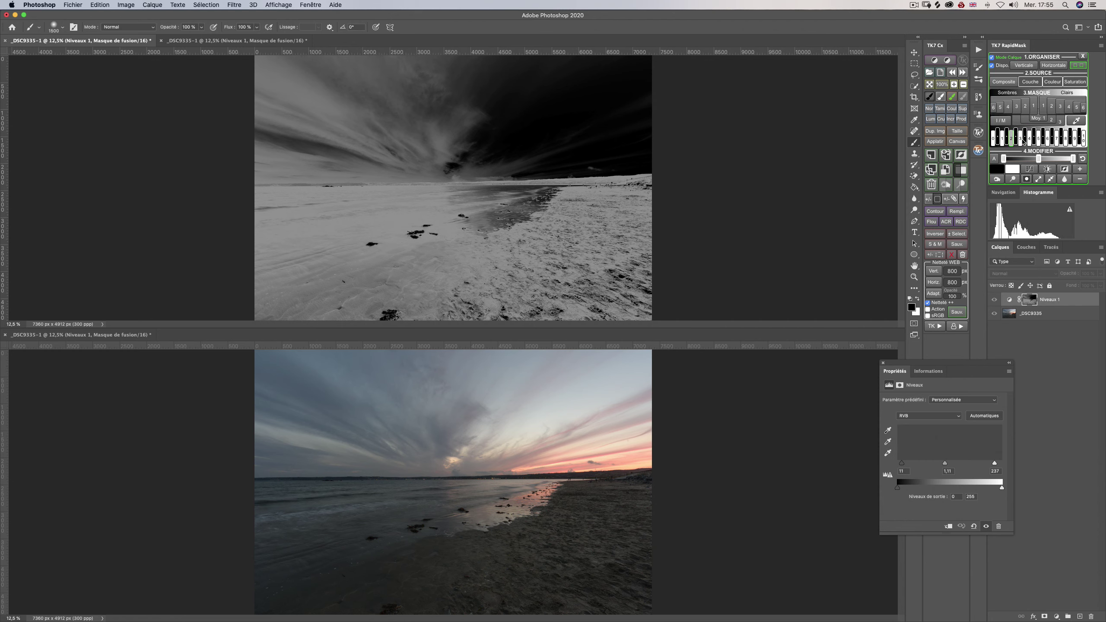
Step: Try several zone masks on the Niveaux 1 layer, then set its black input level to 91 with the Clairs 2 mask applied
click(1029, 139)
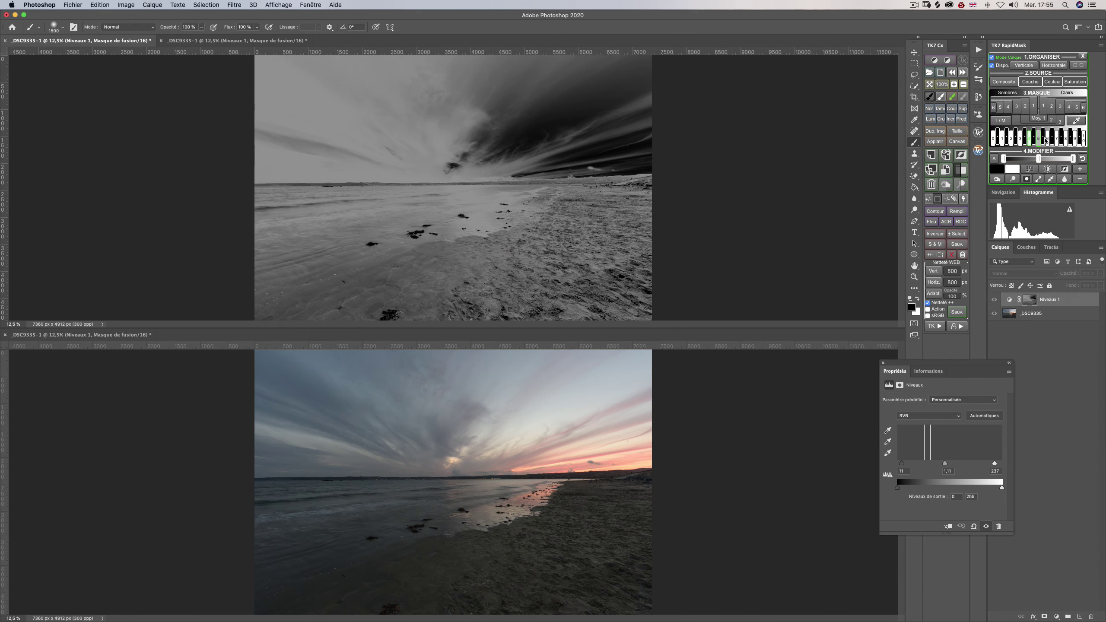
click(1038, 139)
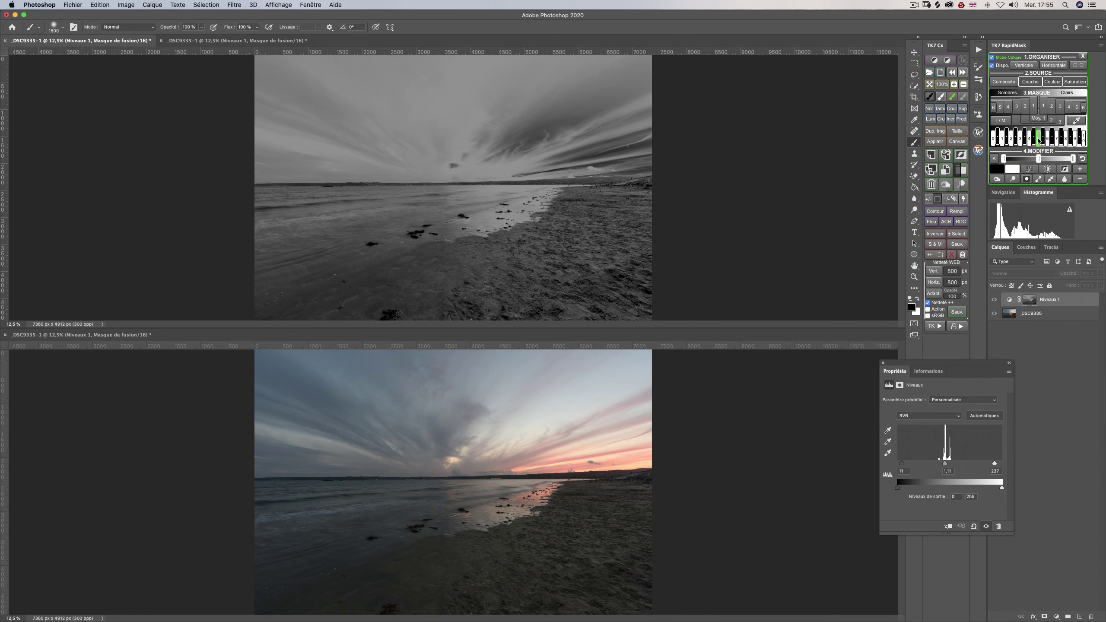
click(1061, 140)
click(1061, 140)
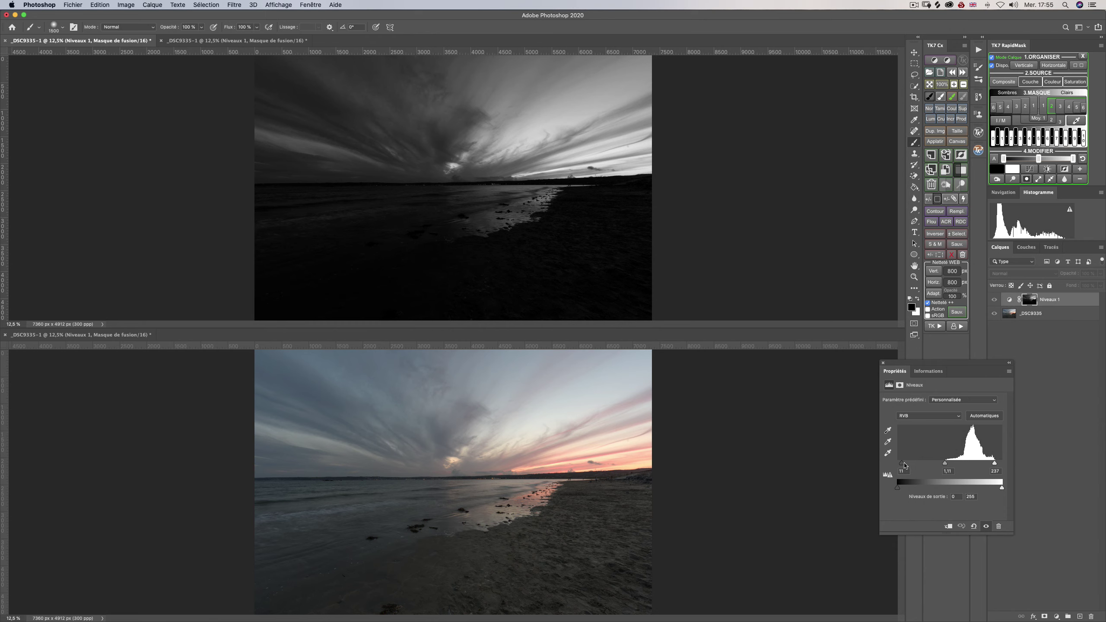
drag(903, 465, 934, 462)
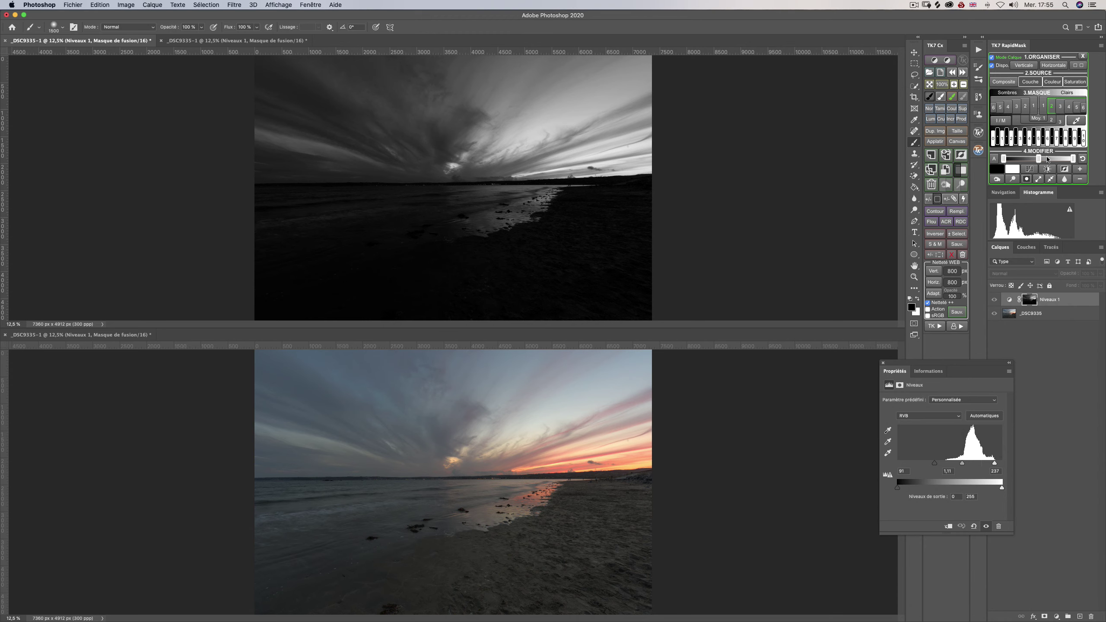
Step: Try different Clairs and Sombres luminosity masks on the Niveaux 1 layer, finishing with Sombres 3
click(1069, 107)
click(1059, 107)
click(1046, 107)
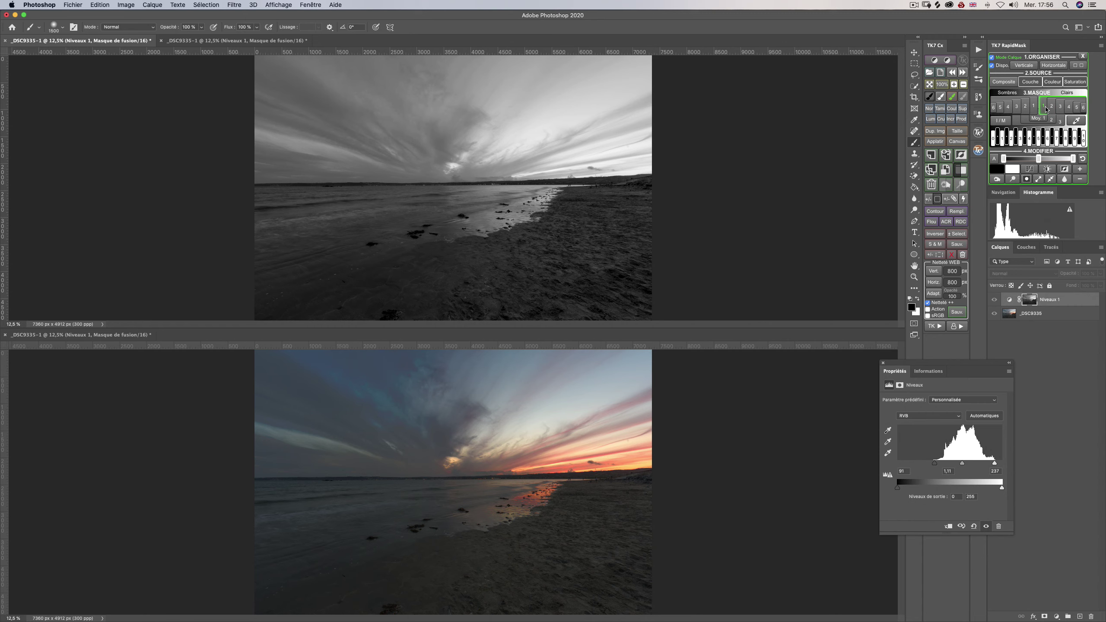
click(1028, 110)
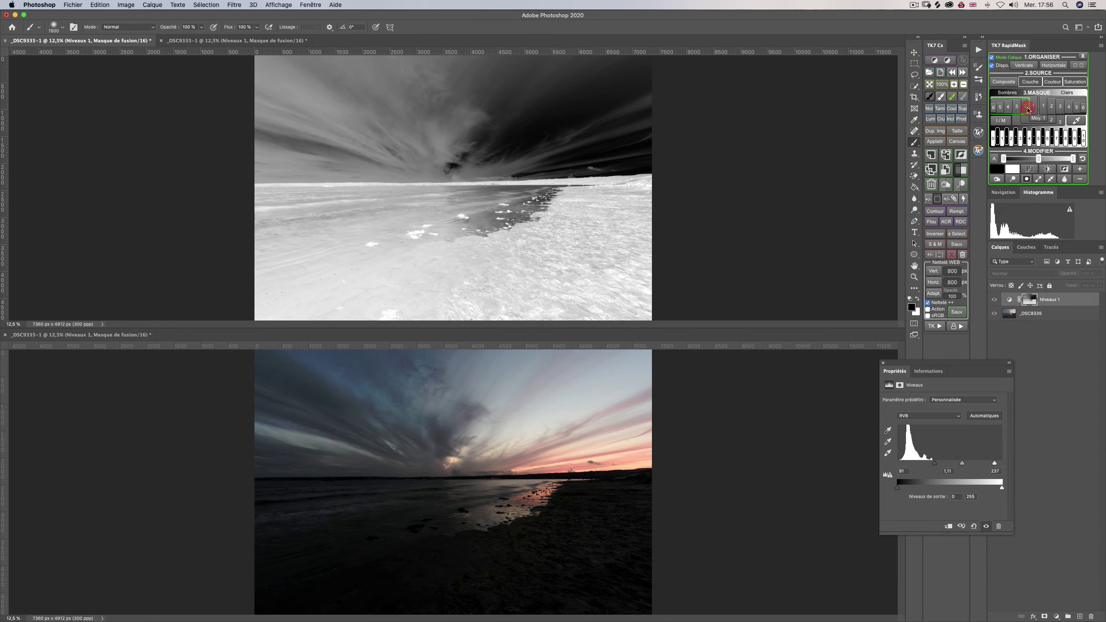
click(1018, 109)
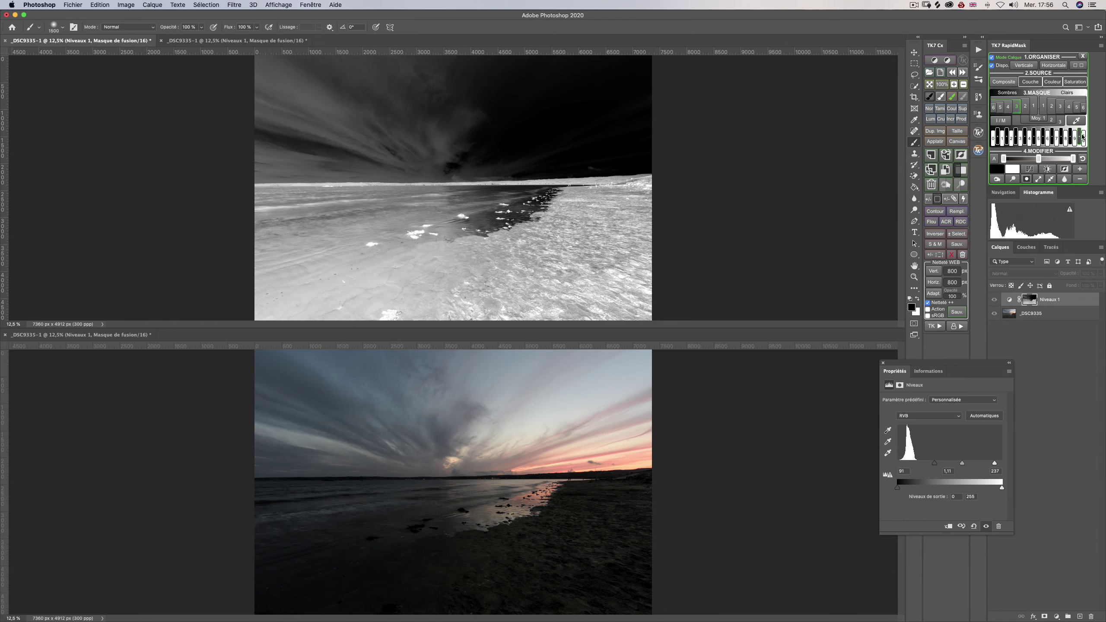
Step: Generate a zone mask on the Niveaux 1 layer from a tone sampled in the sky above the horizon
click(1077, 120)
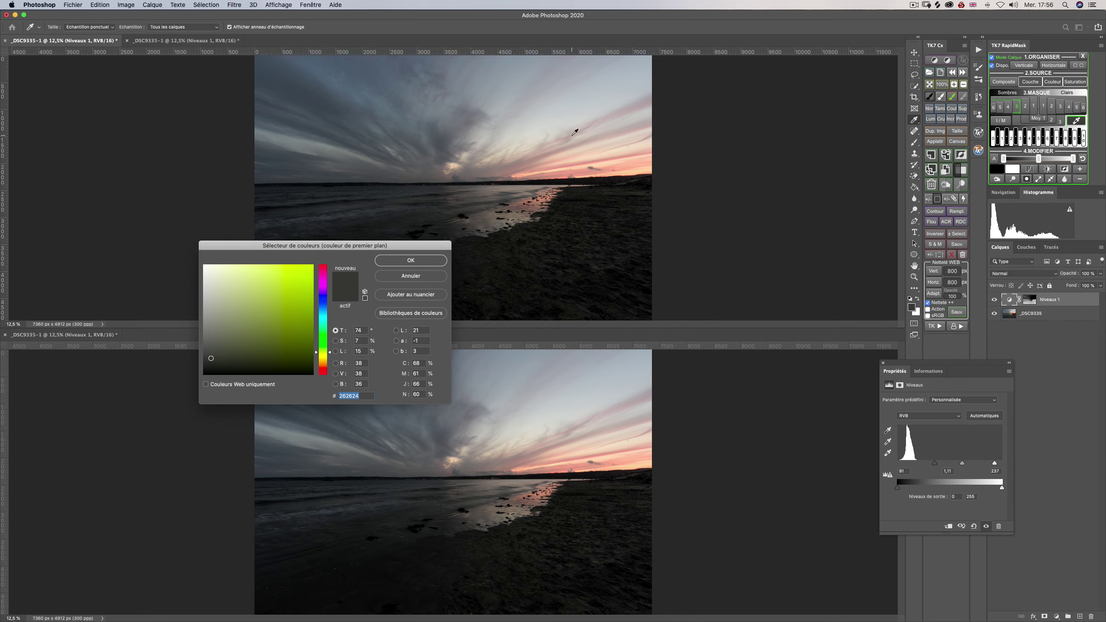
click(568, 151)
key(Return)
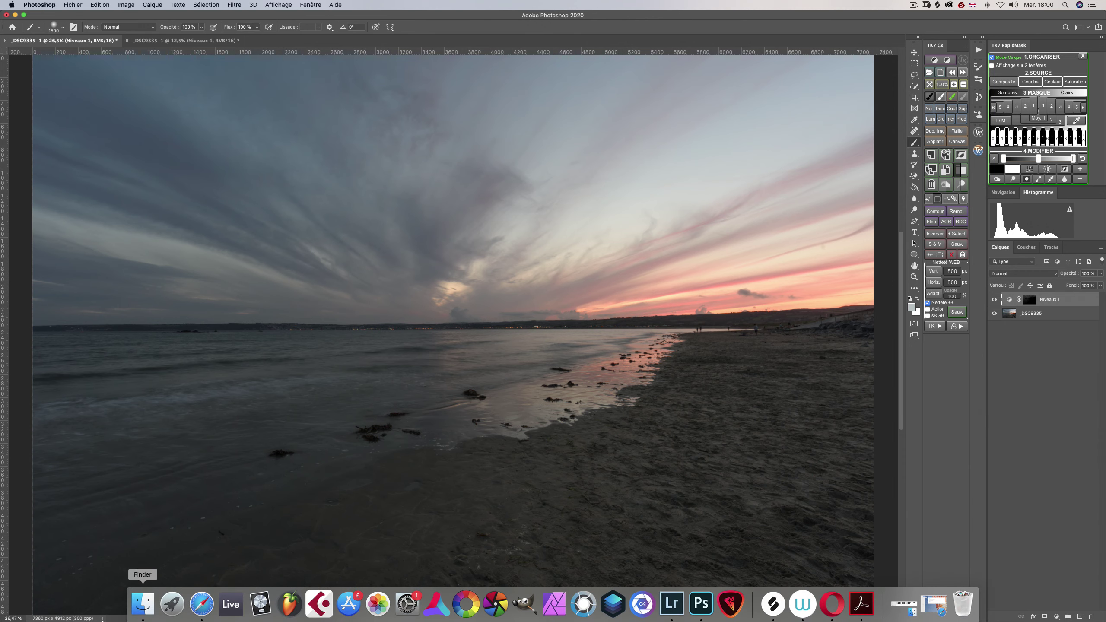
Step: Switch to Safari and open the goodlight.us French panels and videos page from the affiliate links page
click(206, 603)
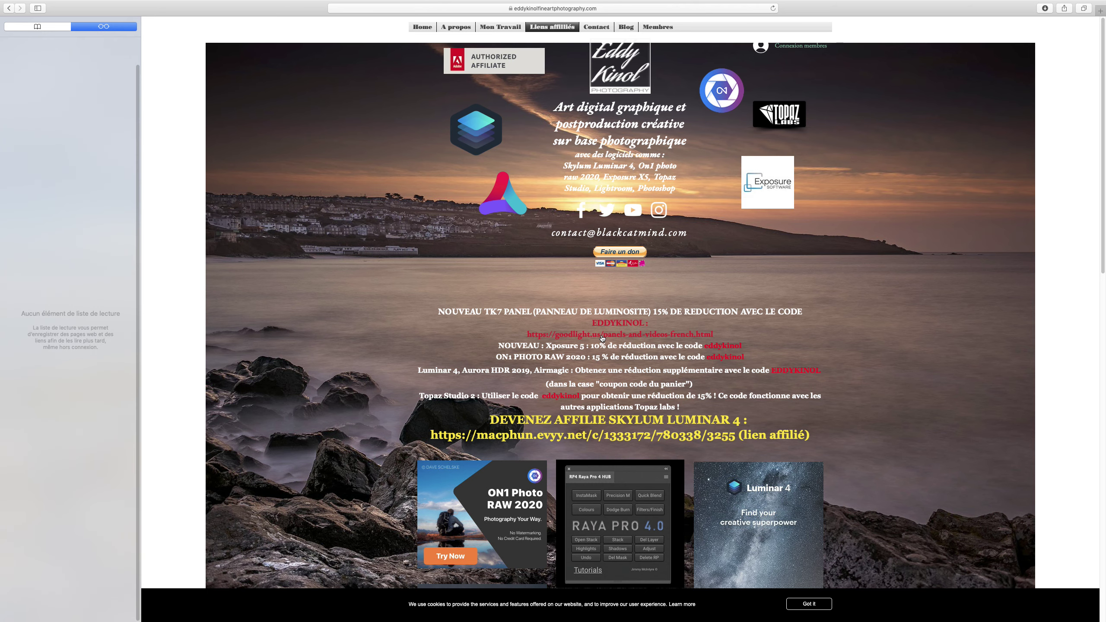
click(603, 338)
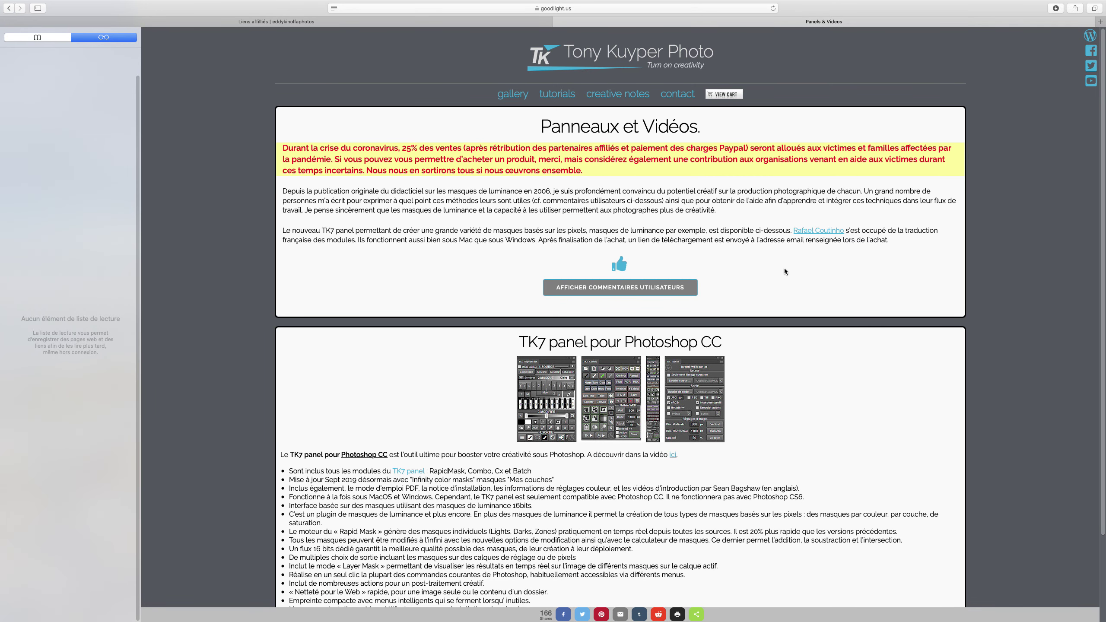
Step: Accept the end-user licence agreement and add the French TK7 panel for Photoshop CC to the cart
scroll(793, 289, down, 5)
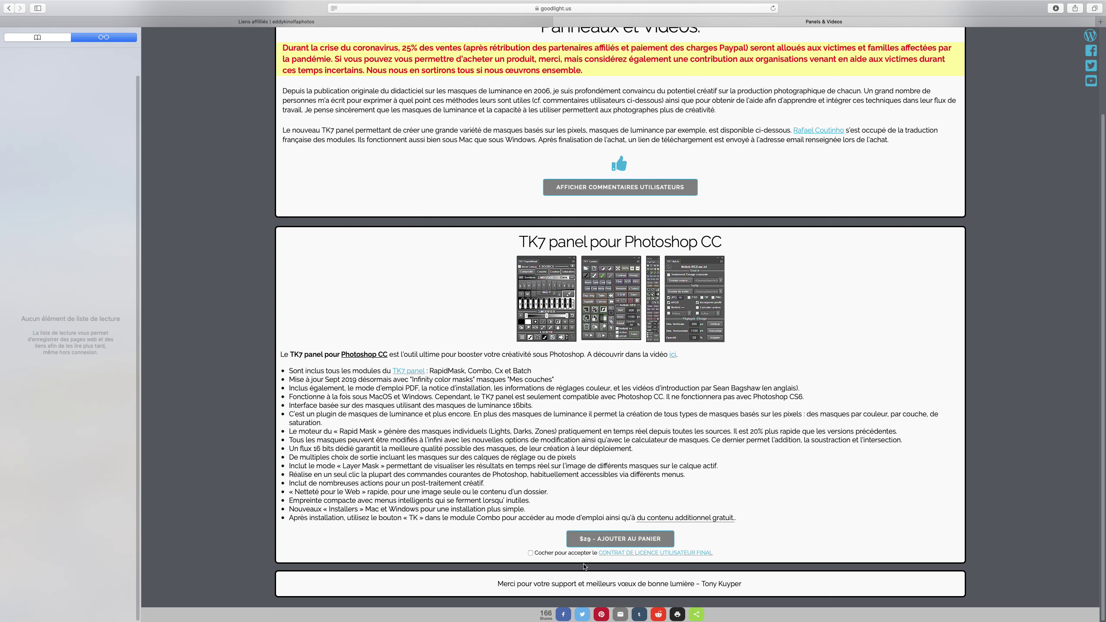
click(532, 553)
click(633, 541)
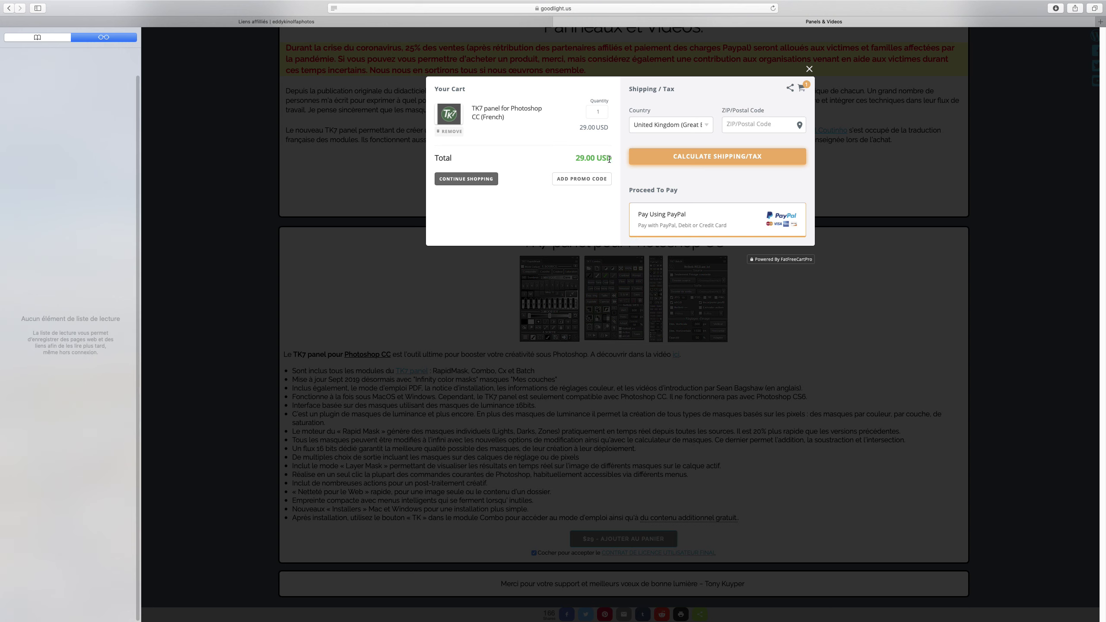
Step: Apply the affiliate's TK7 promo code to the cart
click(599, 182)
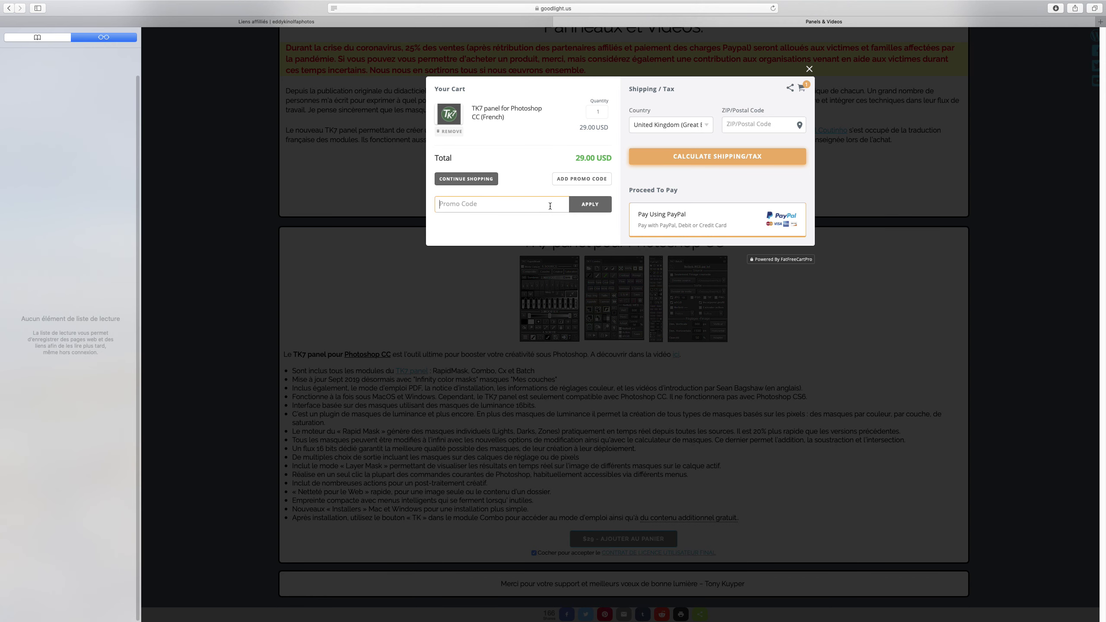
text(eddykinol)
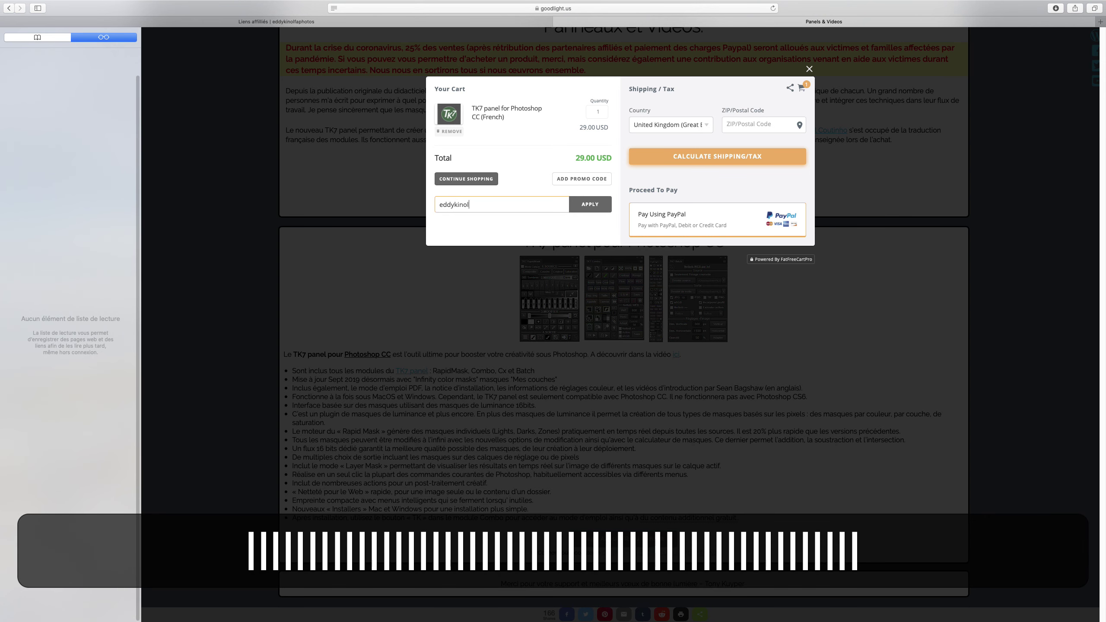
click(593, 206)
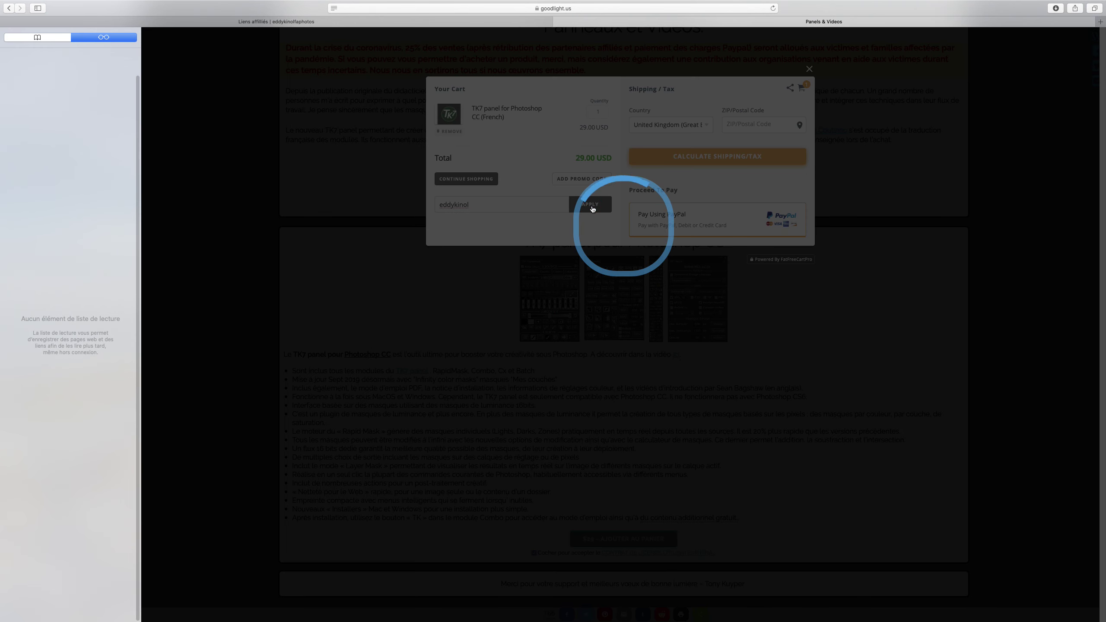